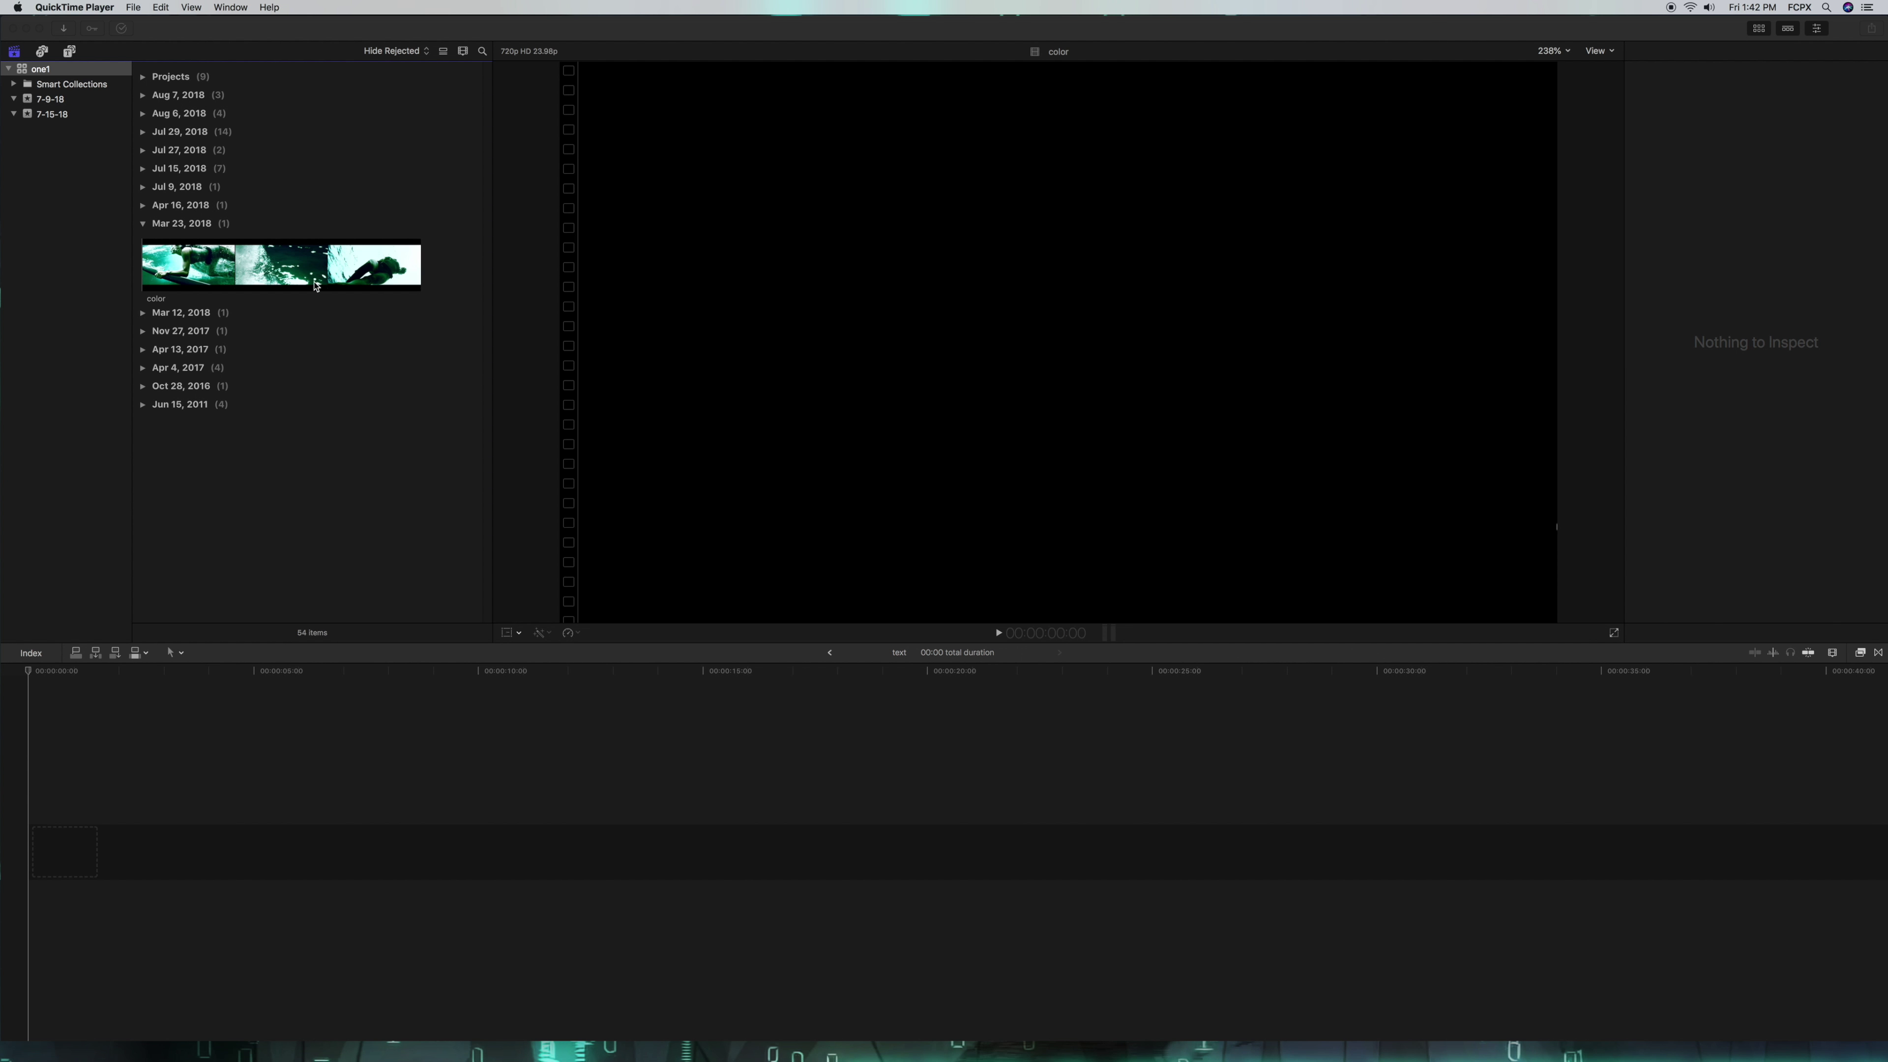
Step: Append the marked range of the color clip from Mar 23, 2018 to the empty timeline
{"action": "left_click", "coordinate": [291, 278]}
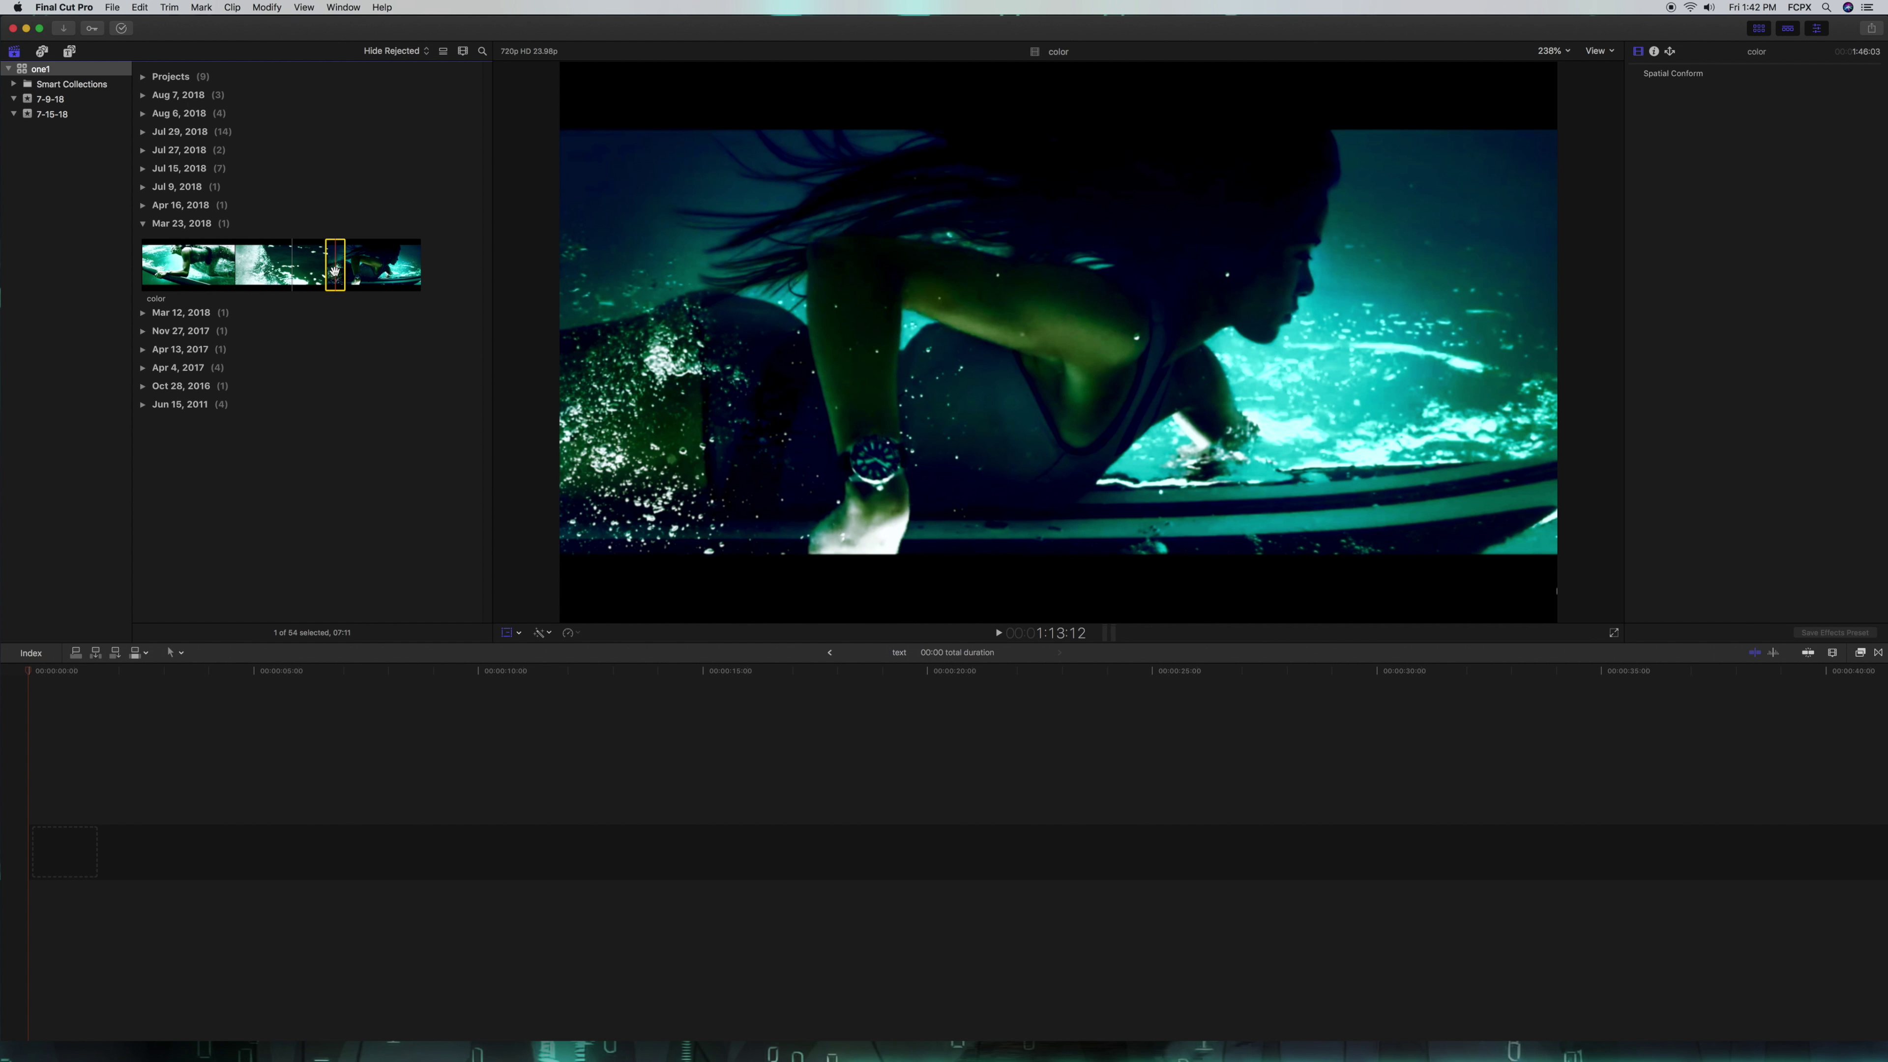
{"action": "key", "text": "e"}
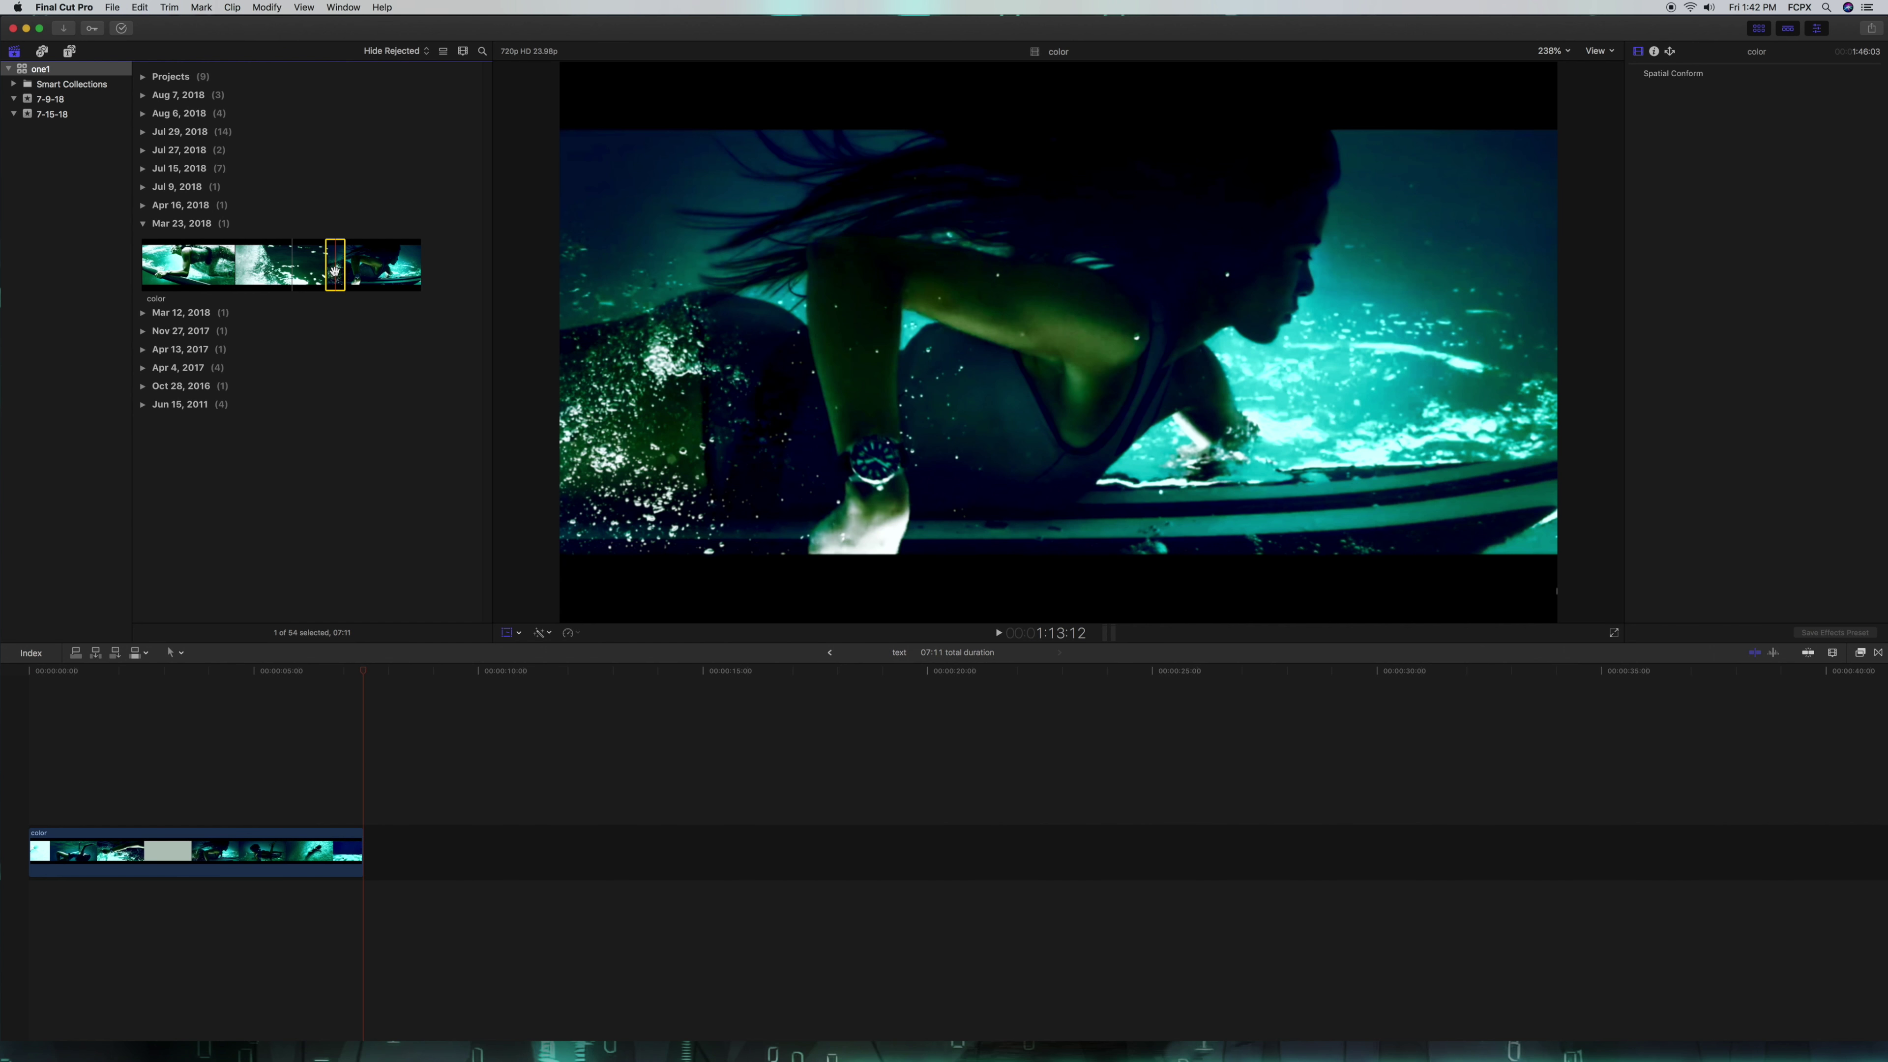
Step: Park the playhead at 7:07 near the color clip's end and choose to save the current frame as a still
{"action": "left_click", "coordinate": [206, 892]}
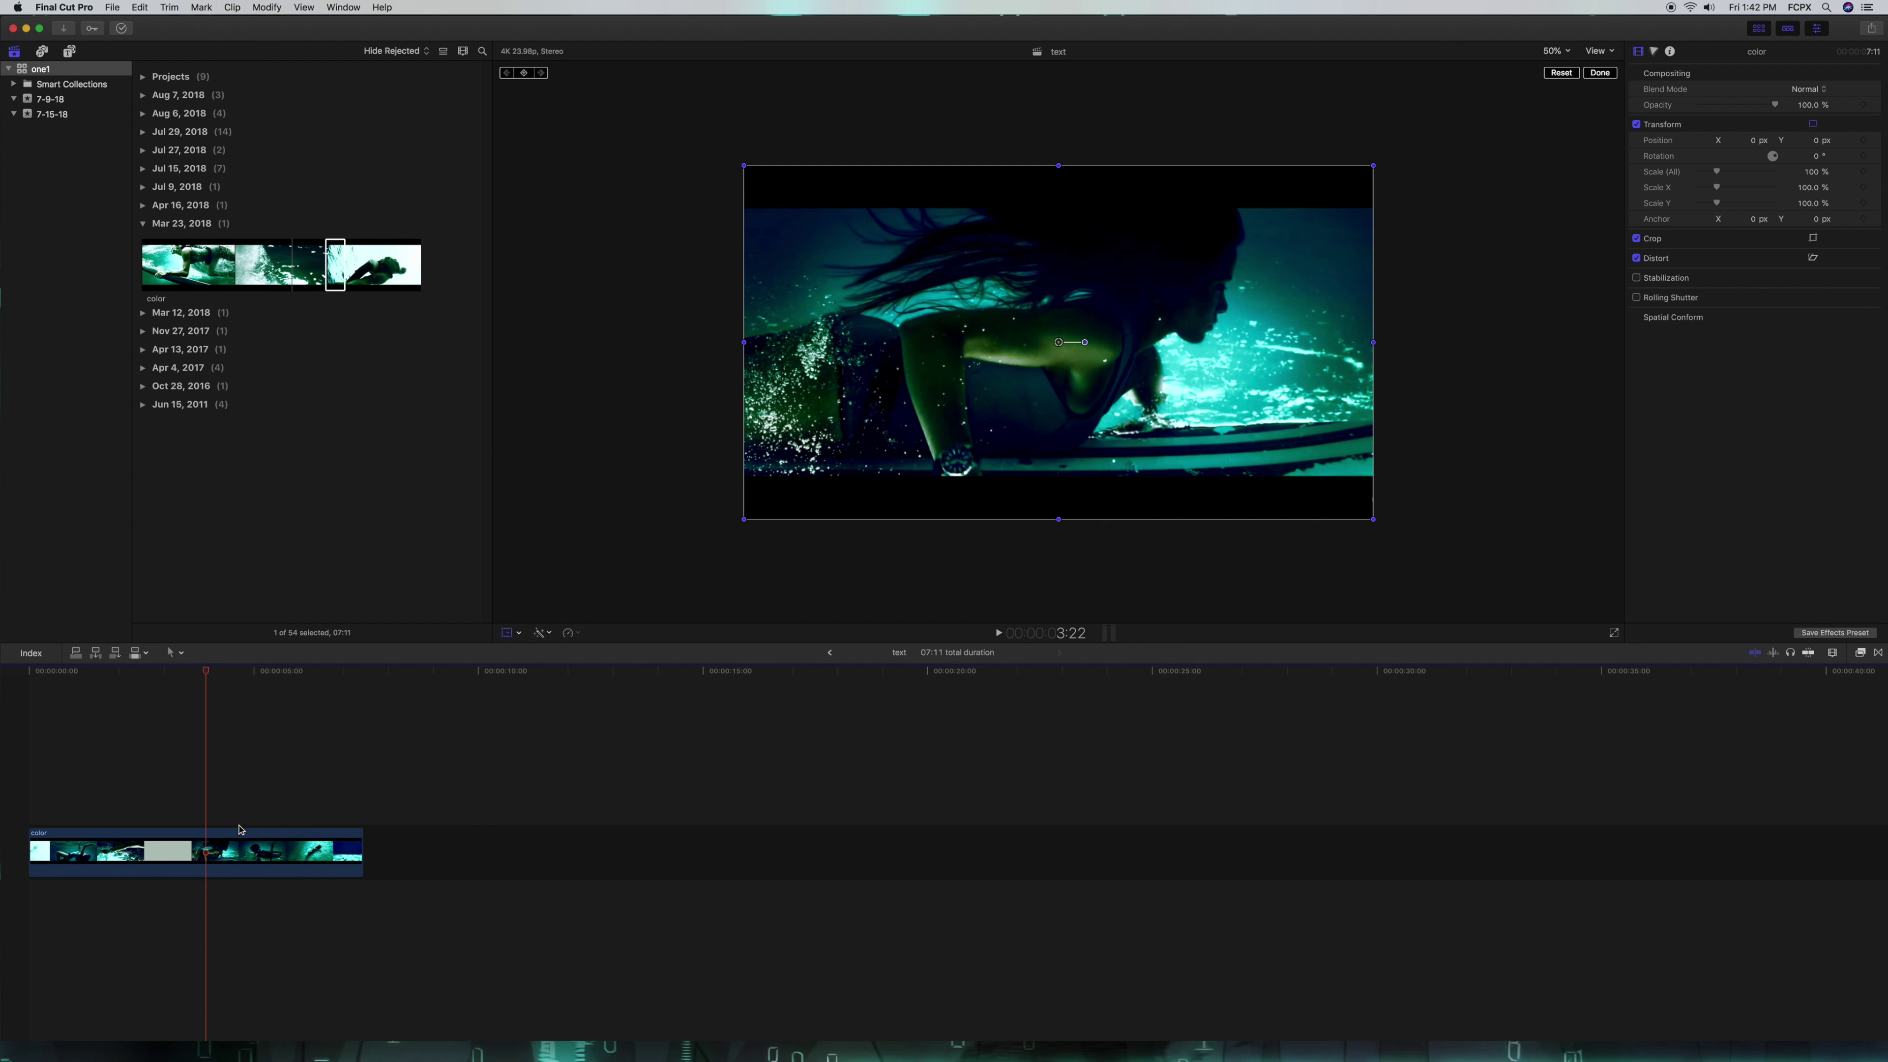
{"action": "left_click_drag", "start_coordinate": [200, 670], "coordinate": [357, 686]}
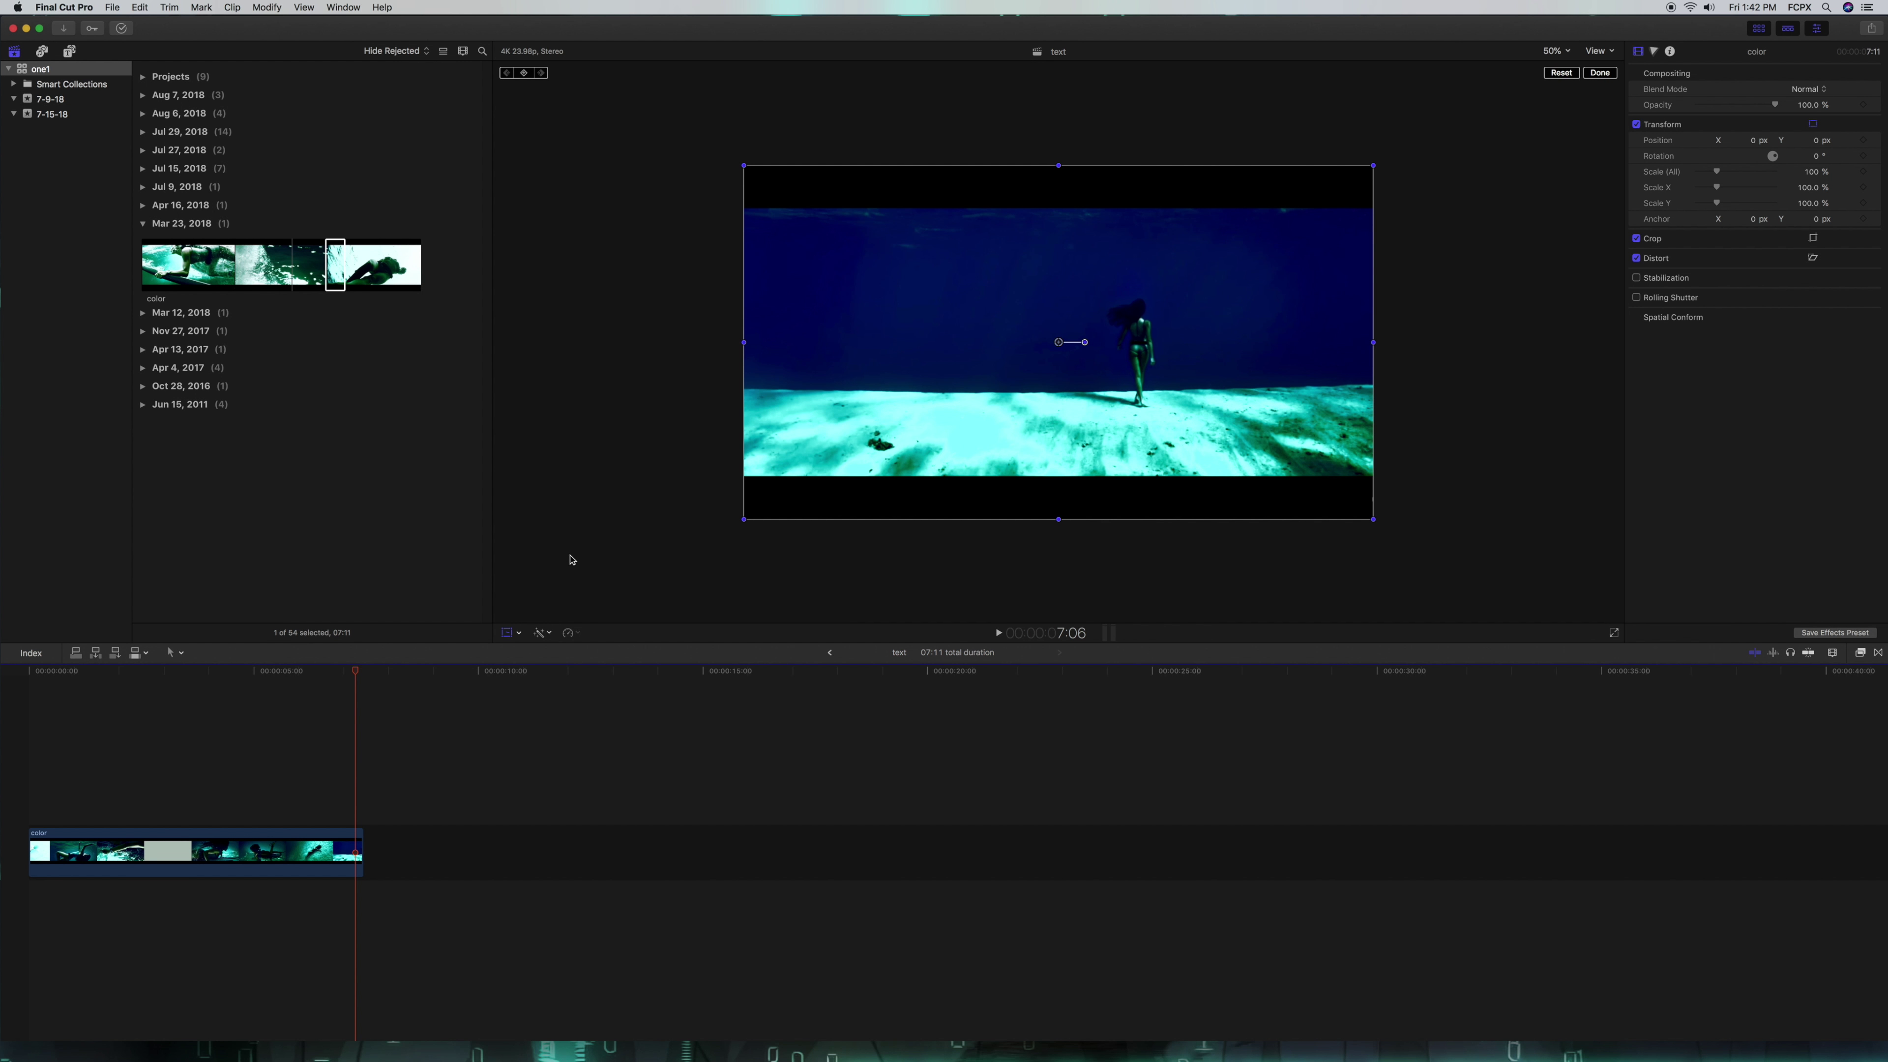
{"action": "left_click", "coordinate": [357, 670]}
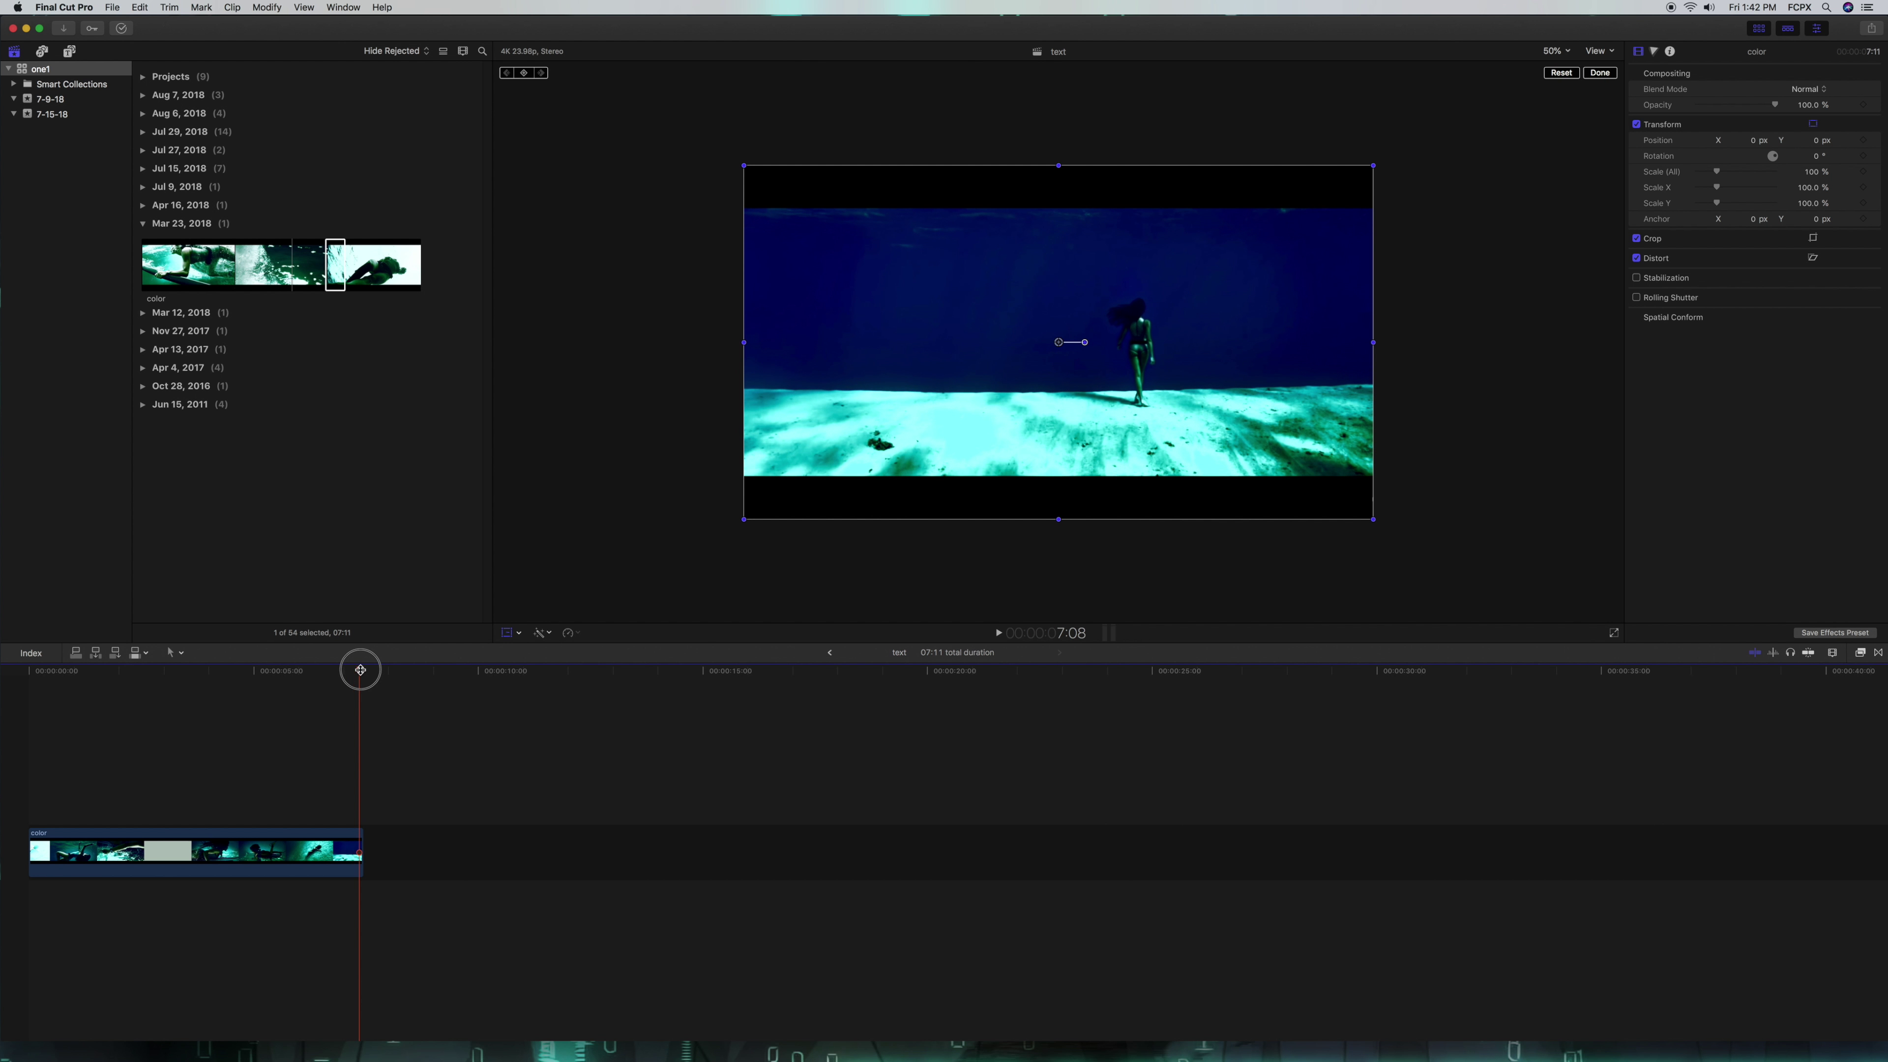
{"action": "mouse_move", "coordinate": [358, 670]}
{"action": "left_mouse_down"}
{"action": "mouse_move", "coordinate": [328, 670]}
{"action": "mouse_move", "coordinate": [358, 669]}
{"action": "left_mouse_up"}
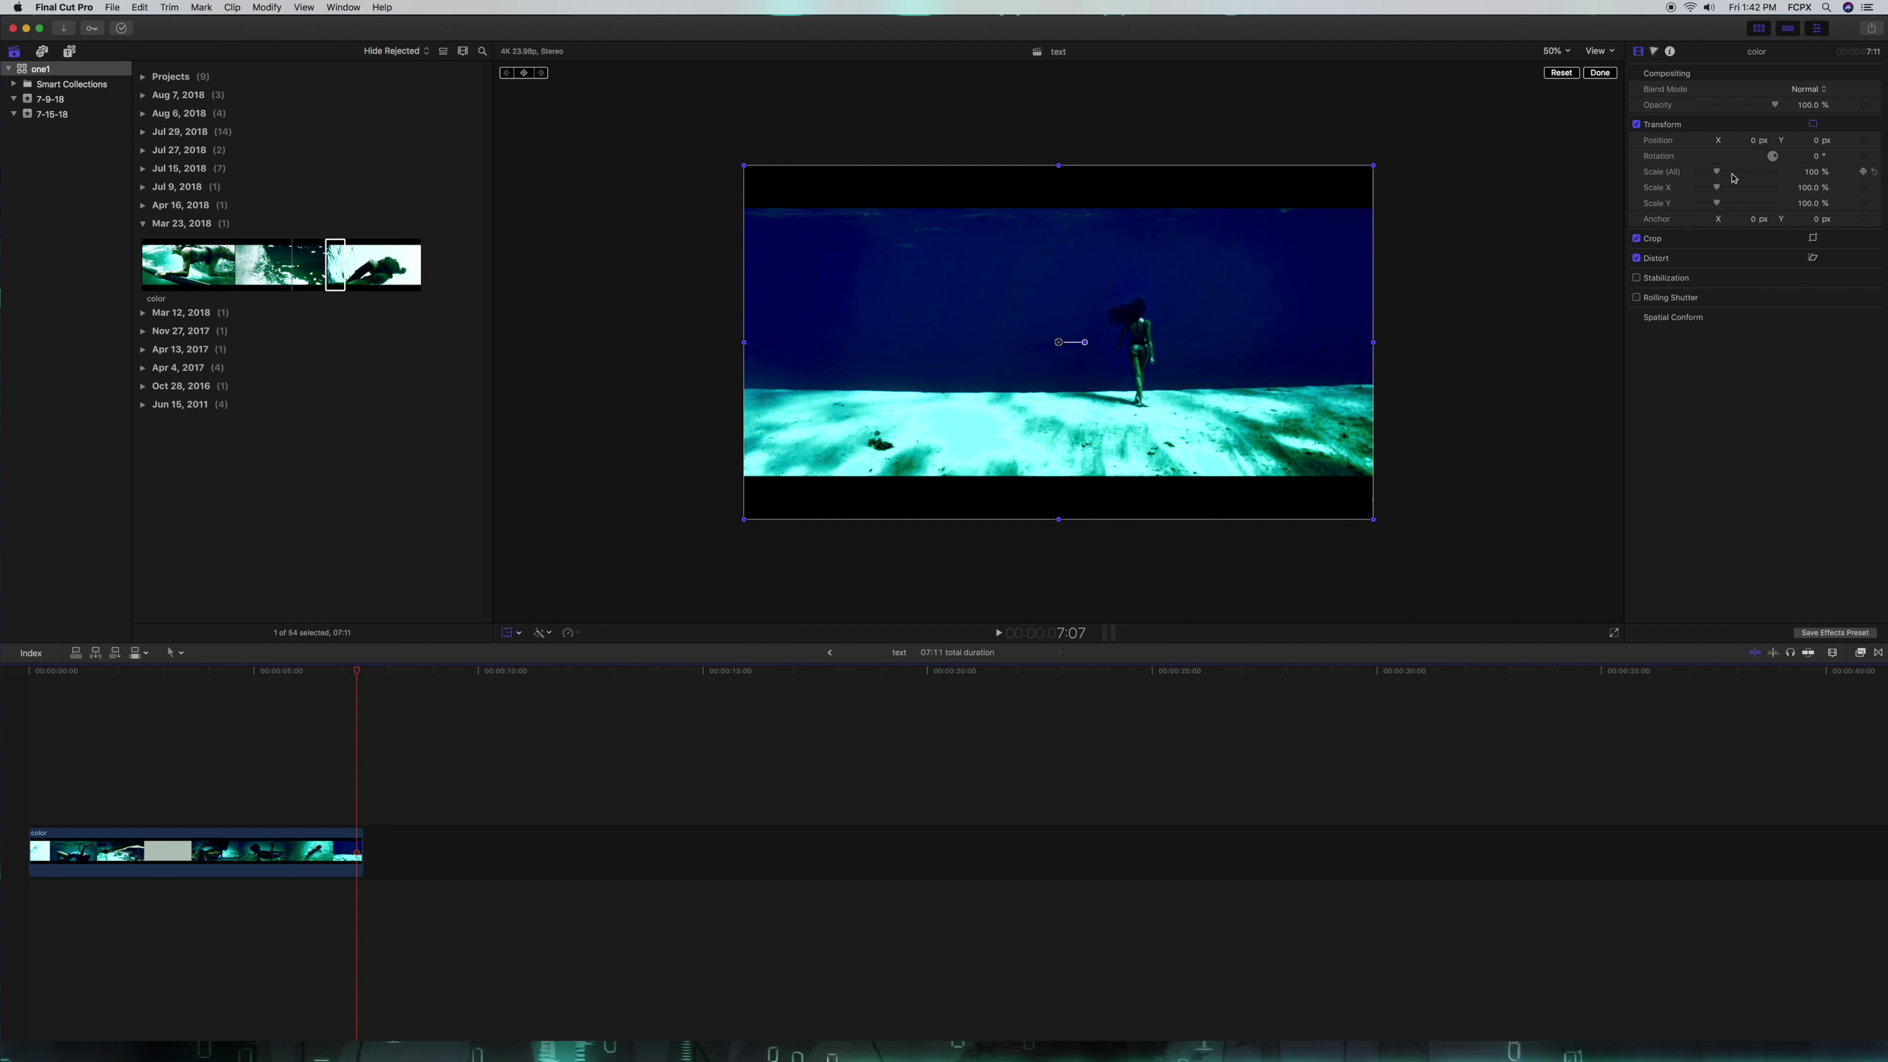
{"action": "left_click", "coordinate": [1871, 32]}
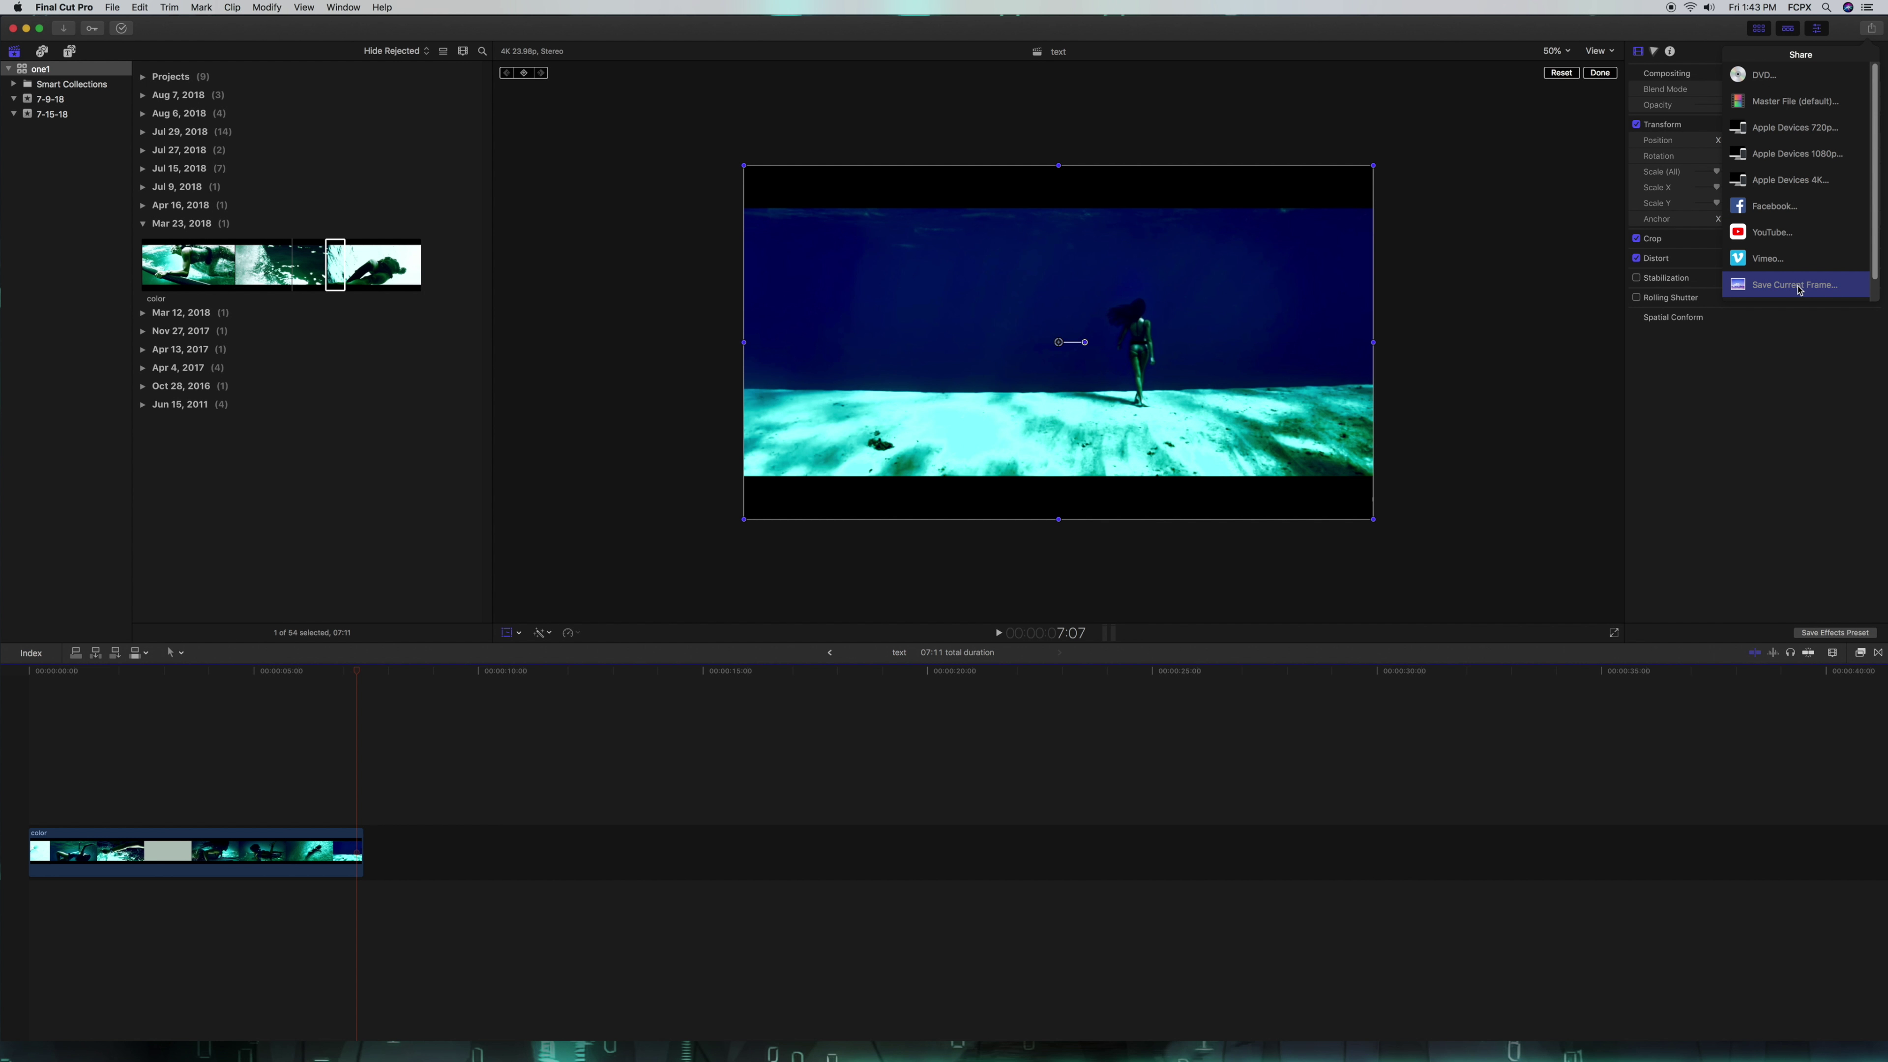
{"action": "left_click", "coordinate": [1792, 287]}
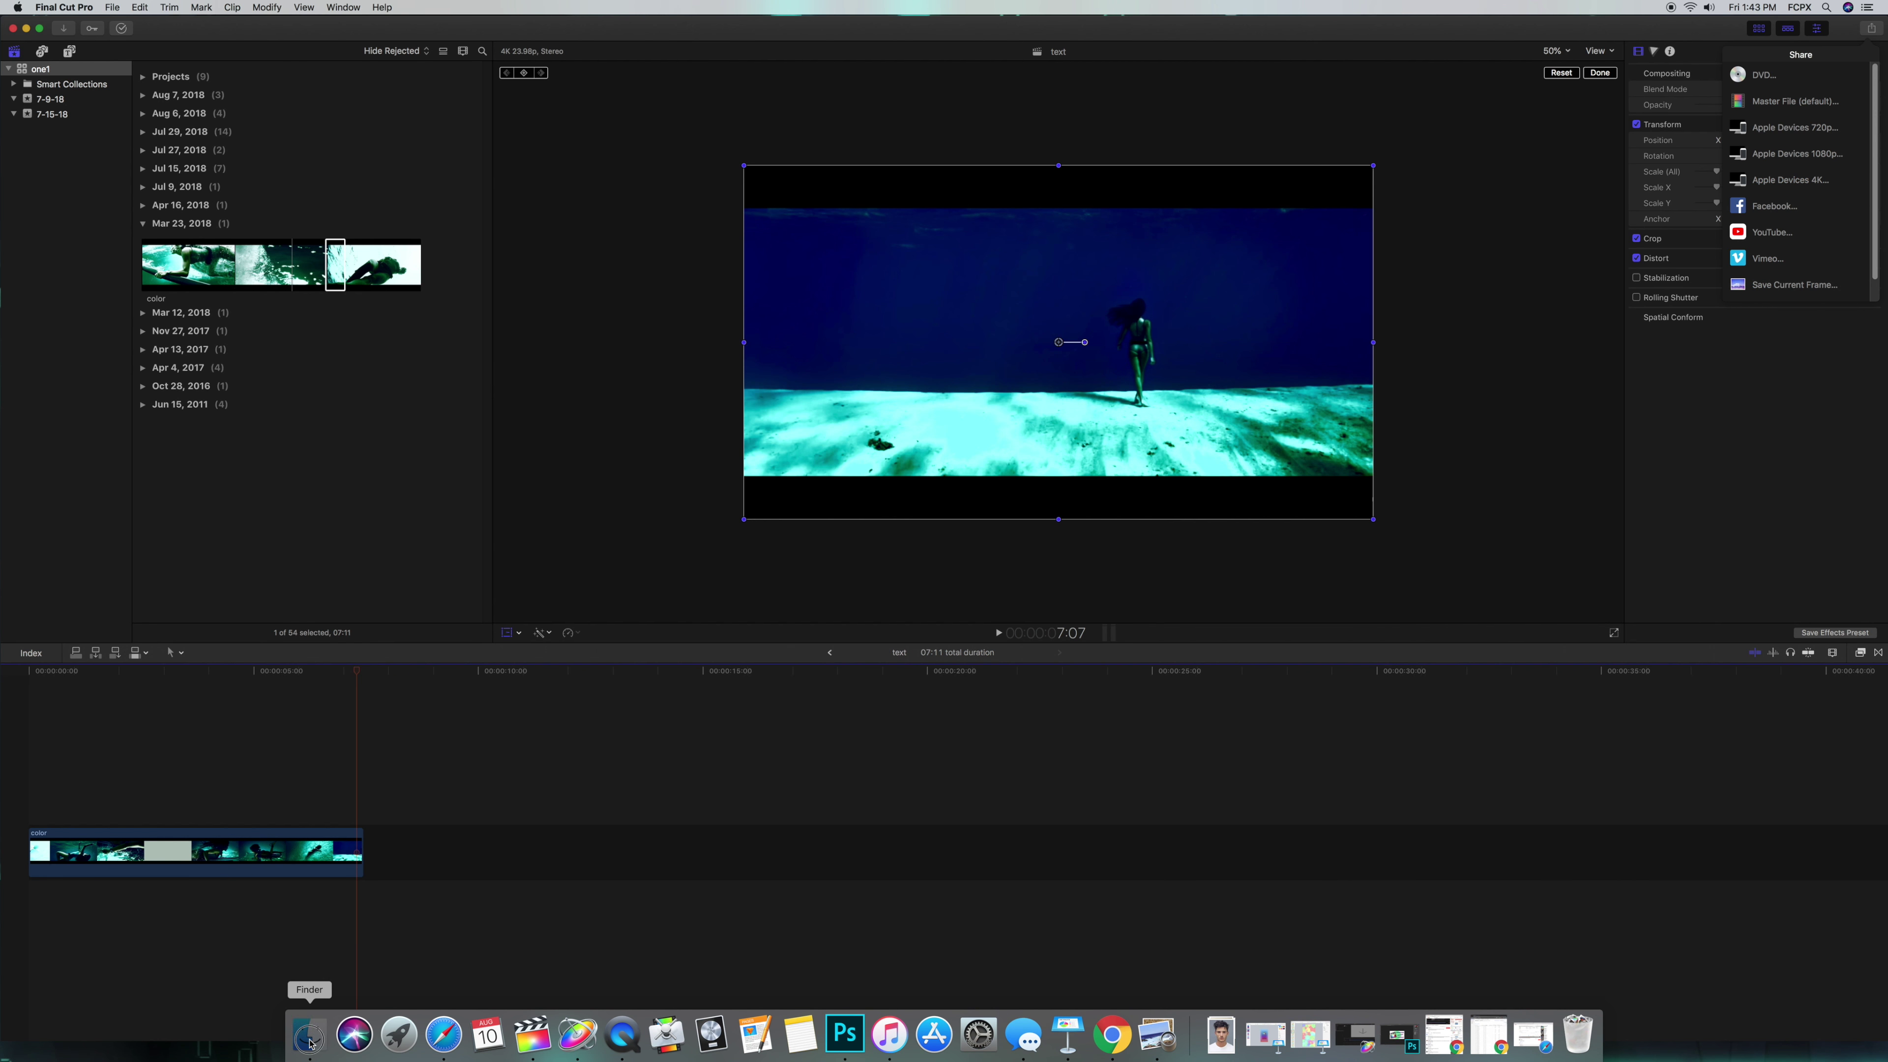
Step: Switch to Finder and add test11.jpg from the Desktop to the timeline directly after the color clip
{"action": "left_click", "coordinate": [312, 1034]}
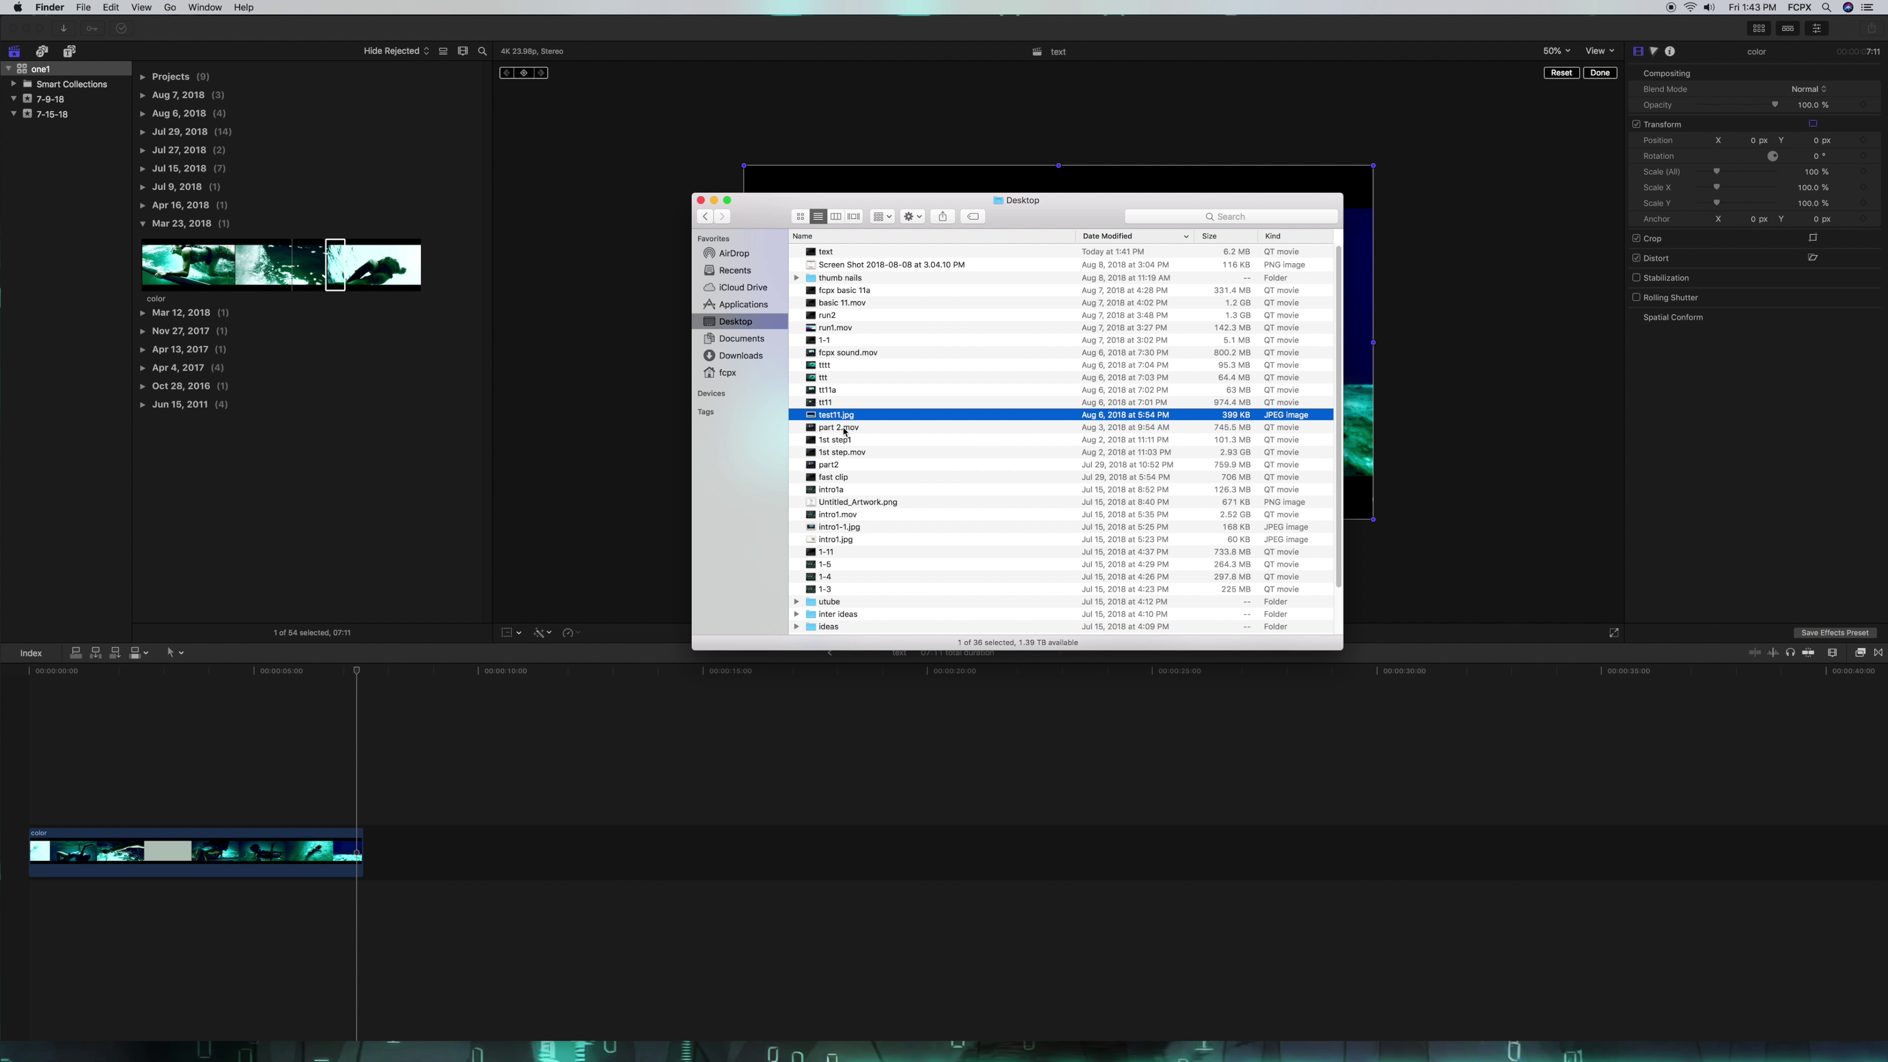
{"action": "left_click_drag", "start_coordinate": [838, 418], "coordinate": [384, 849]}
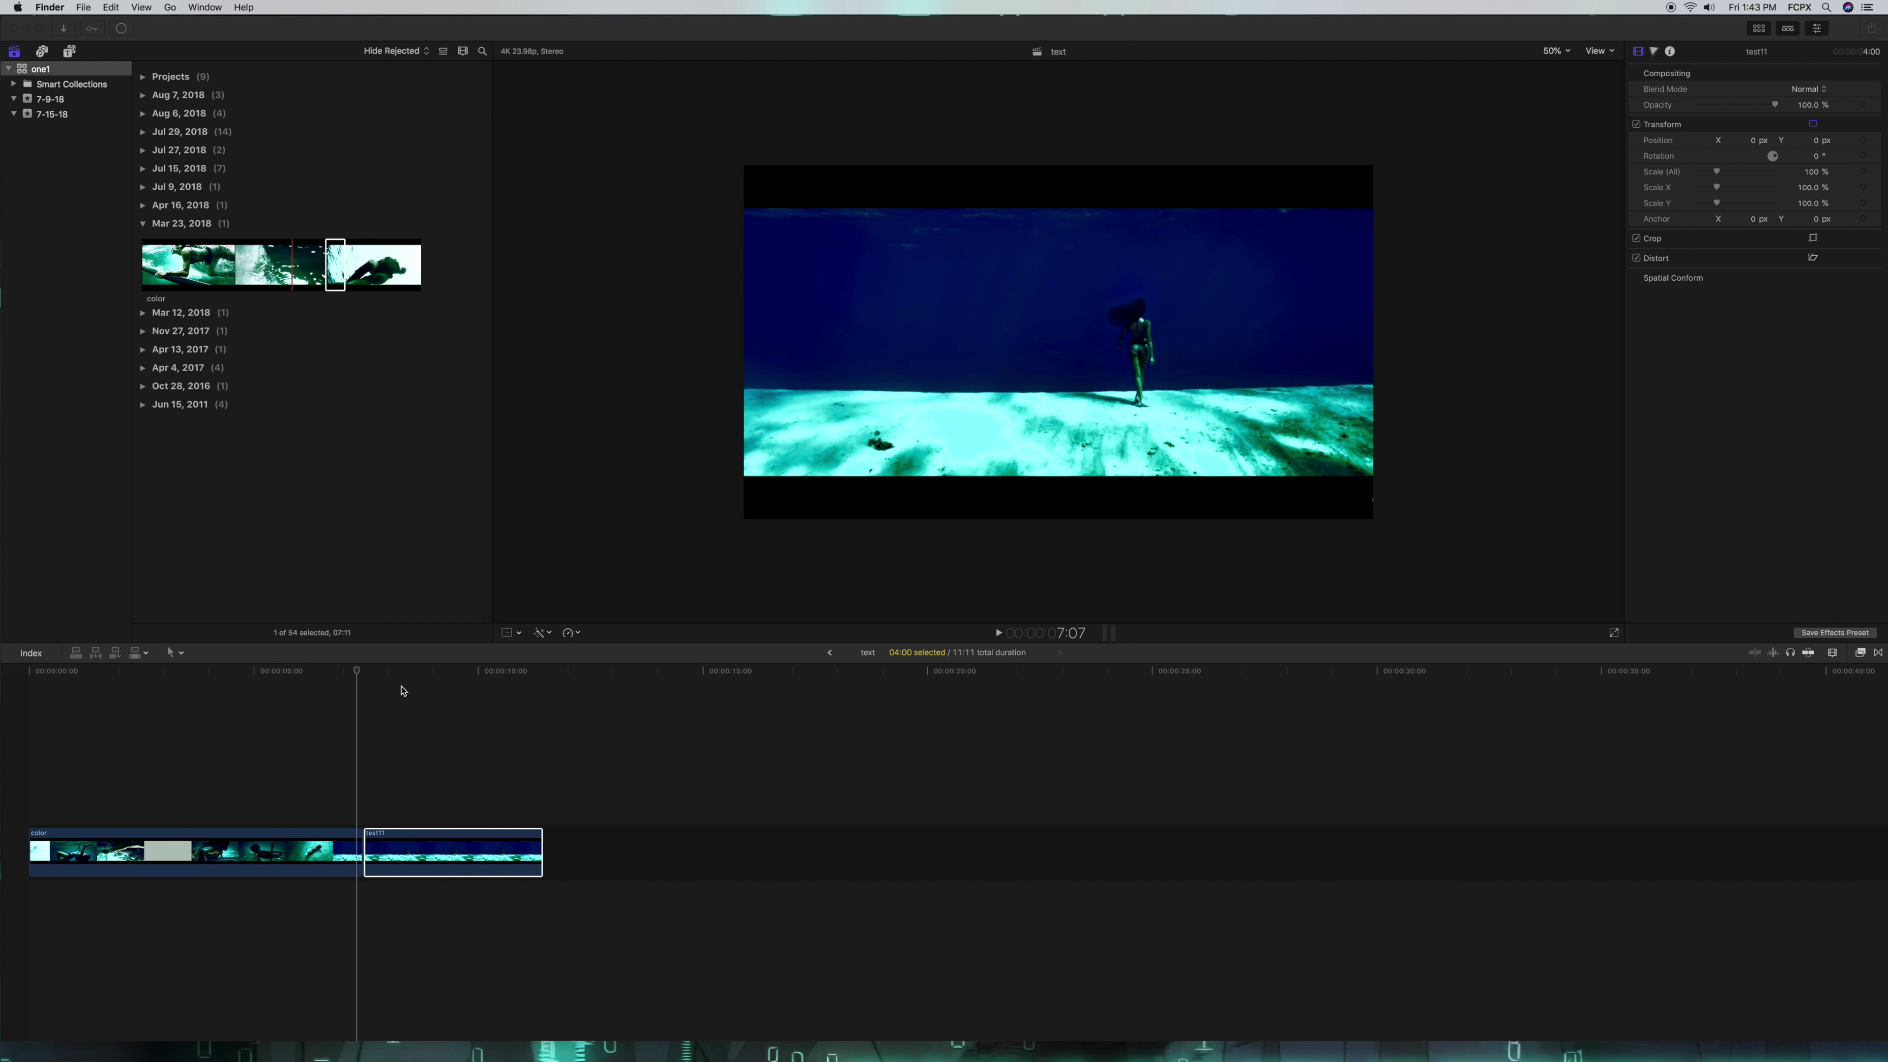
Step: Park the playhead at 8:12 over the test11 still and duplicate the still as a connected clip directly above it
{"action": "left_click_drag", "start_coordinate": [356, 674], "coordinate": [413, 677]}
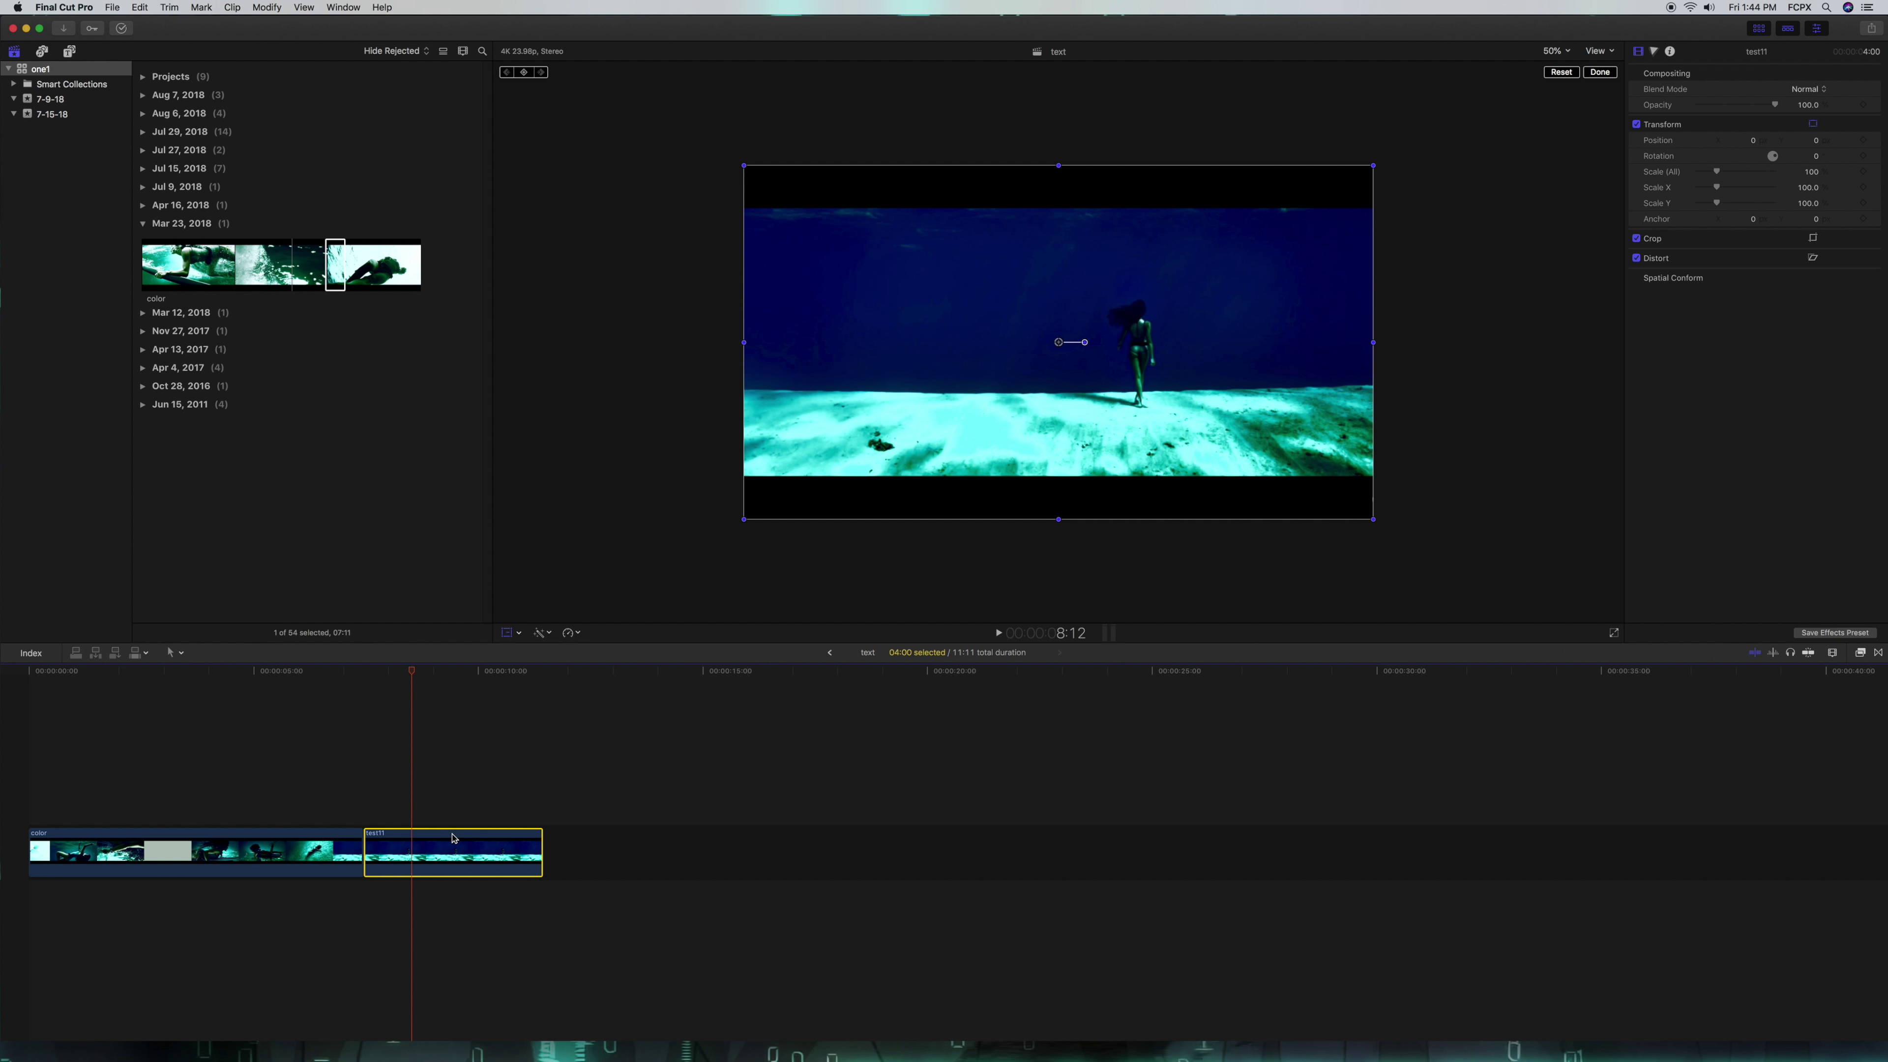
{"action": "left_click_drag", "start_coordinate": [455, 843], "coordinate": [462, 785]}
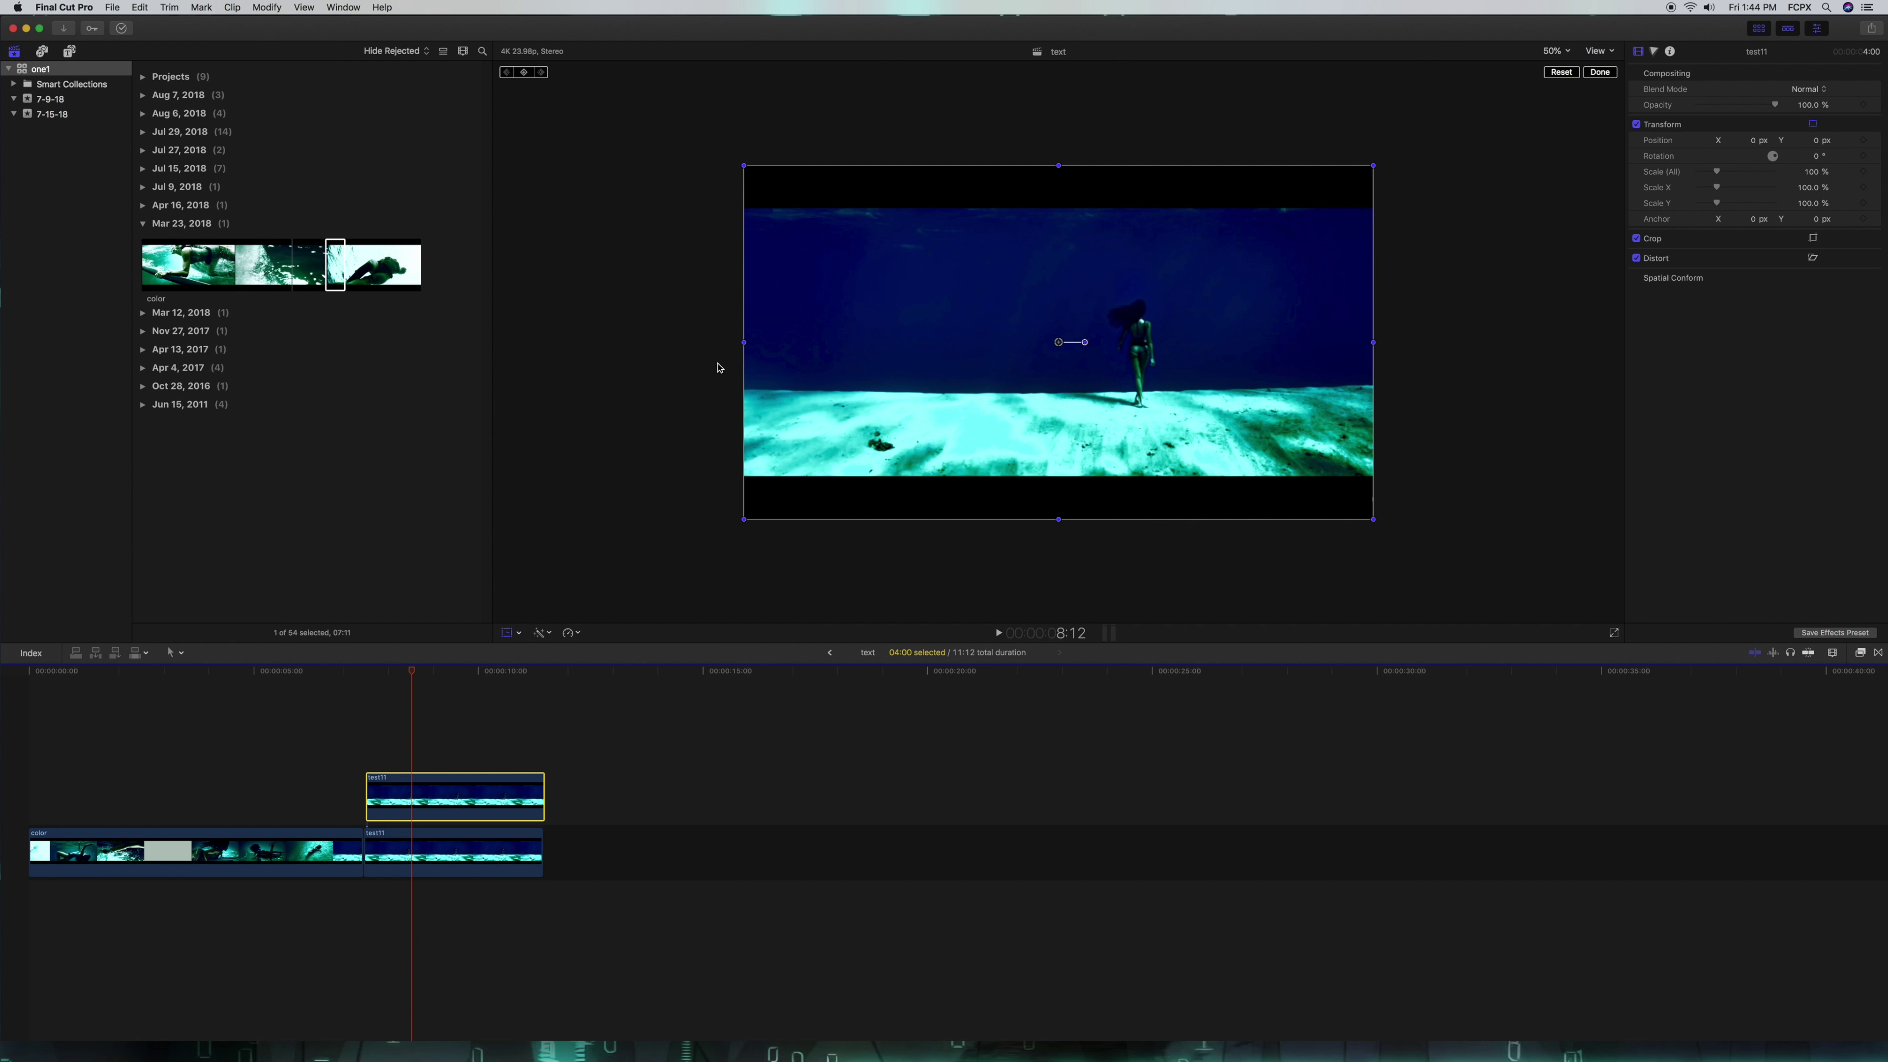
{"action": "left_click", "coordinate": [877, 332]}
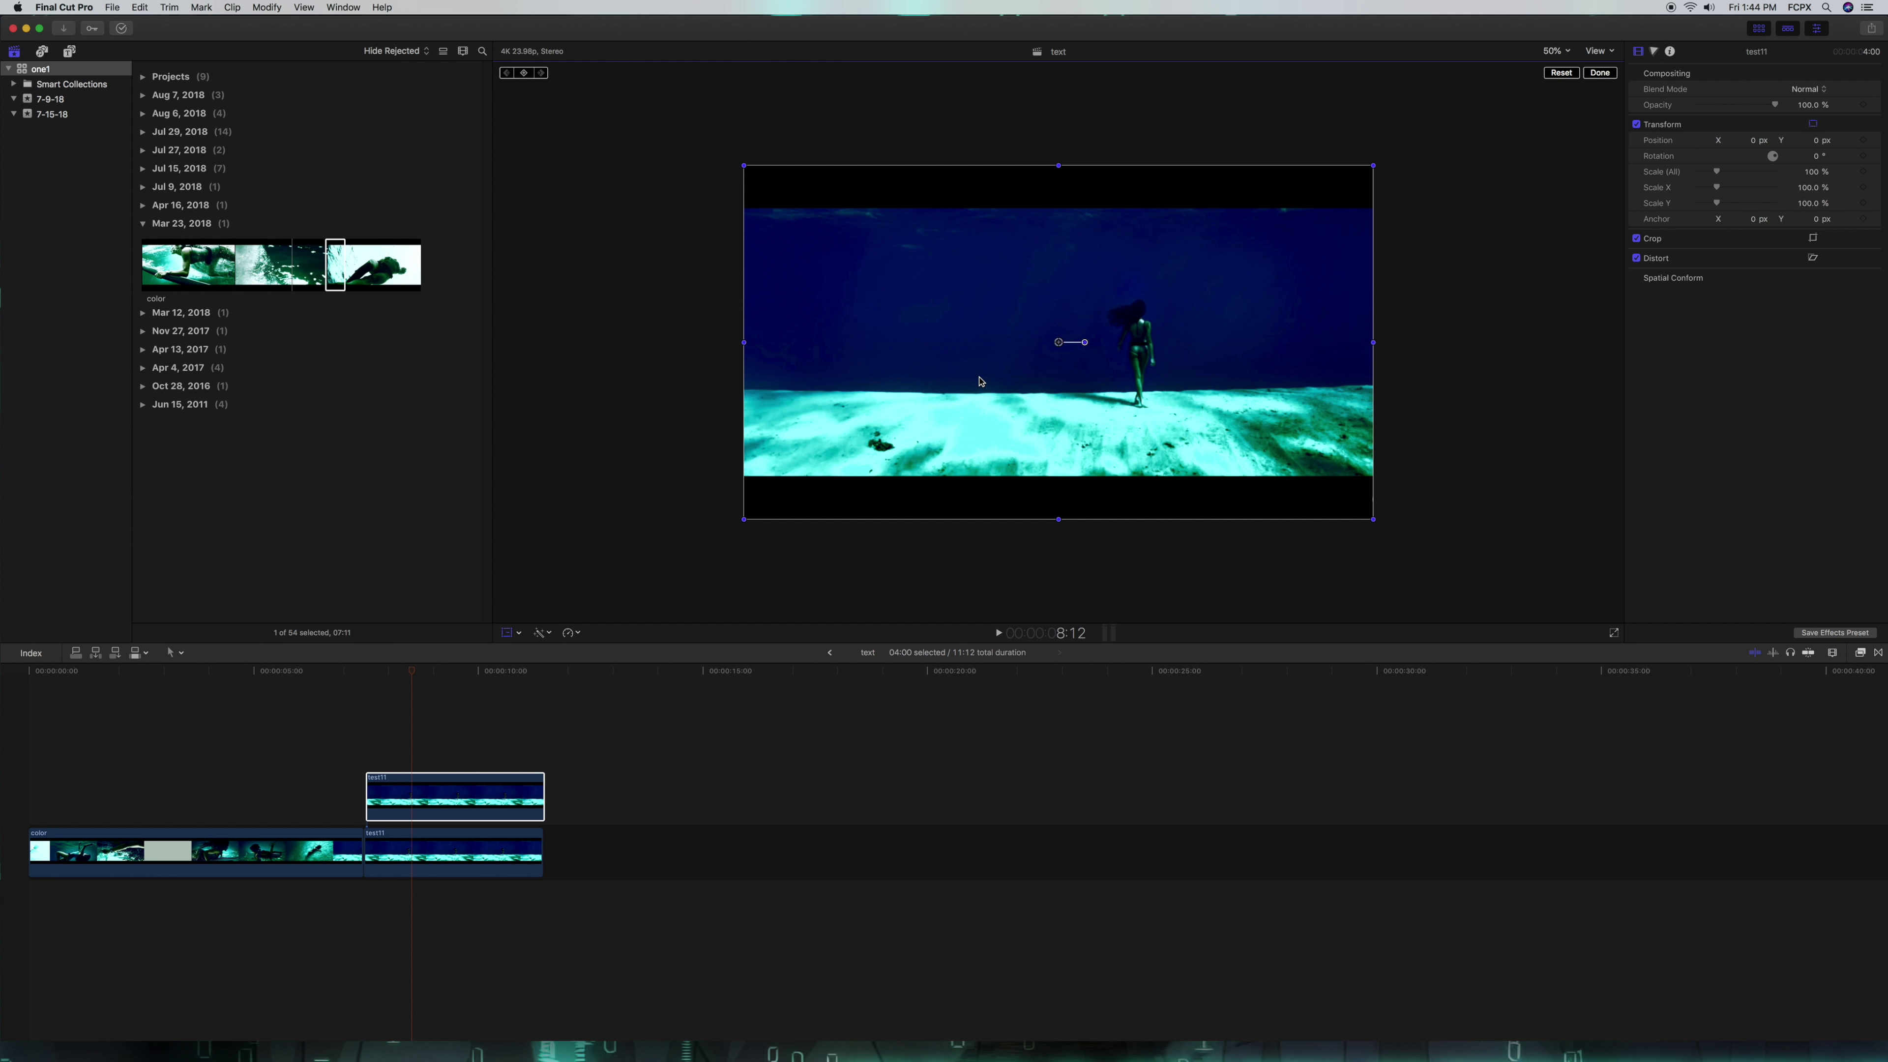
Step: Trim the upper test11 still by 1920 px from its right side so that it ends at the frame's centre
{"action": "left_click", "coordinate": [446, 808]}
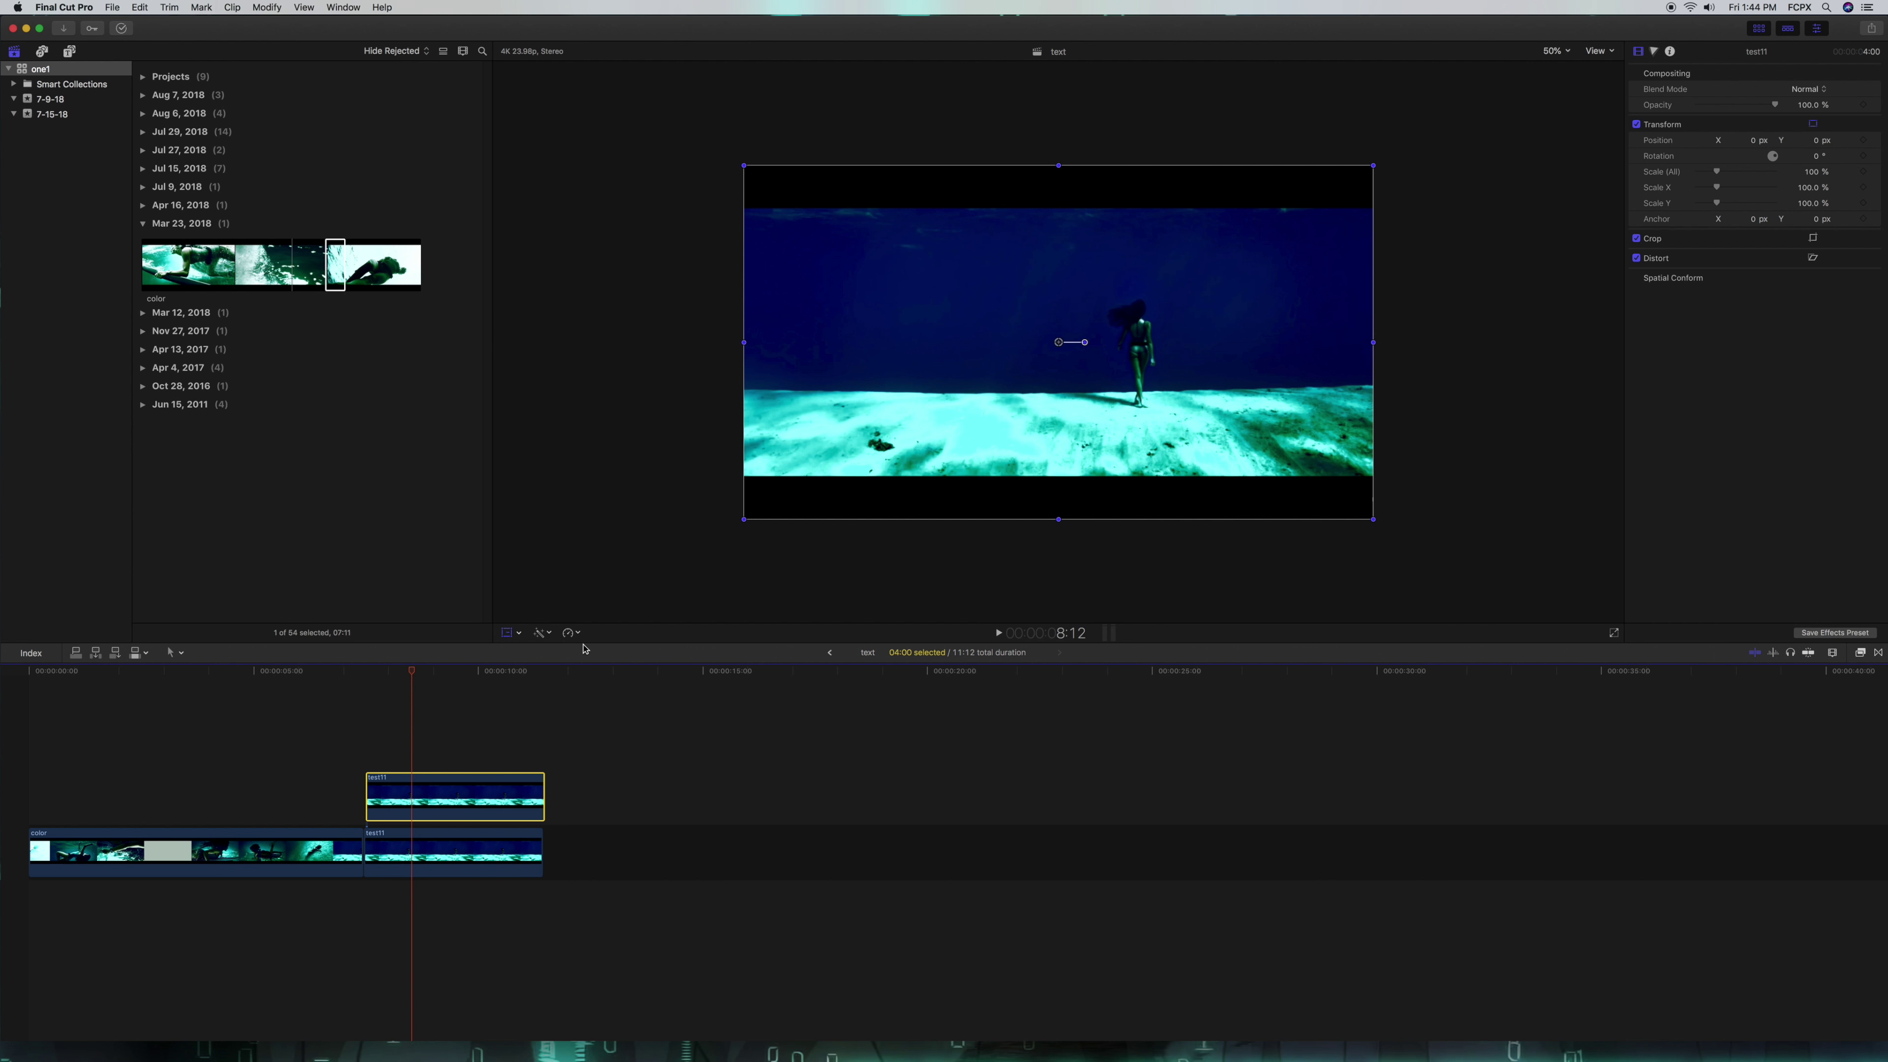
{"action": "left_click", "coordinate": [520, 633]}
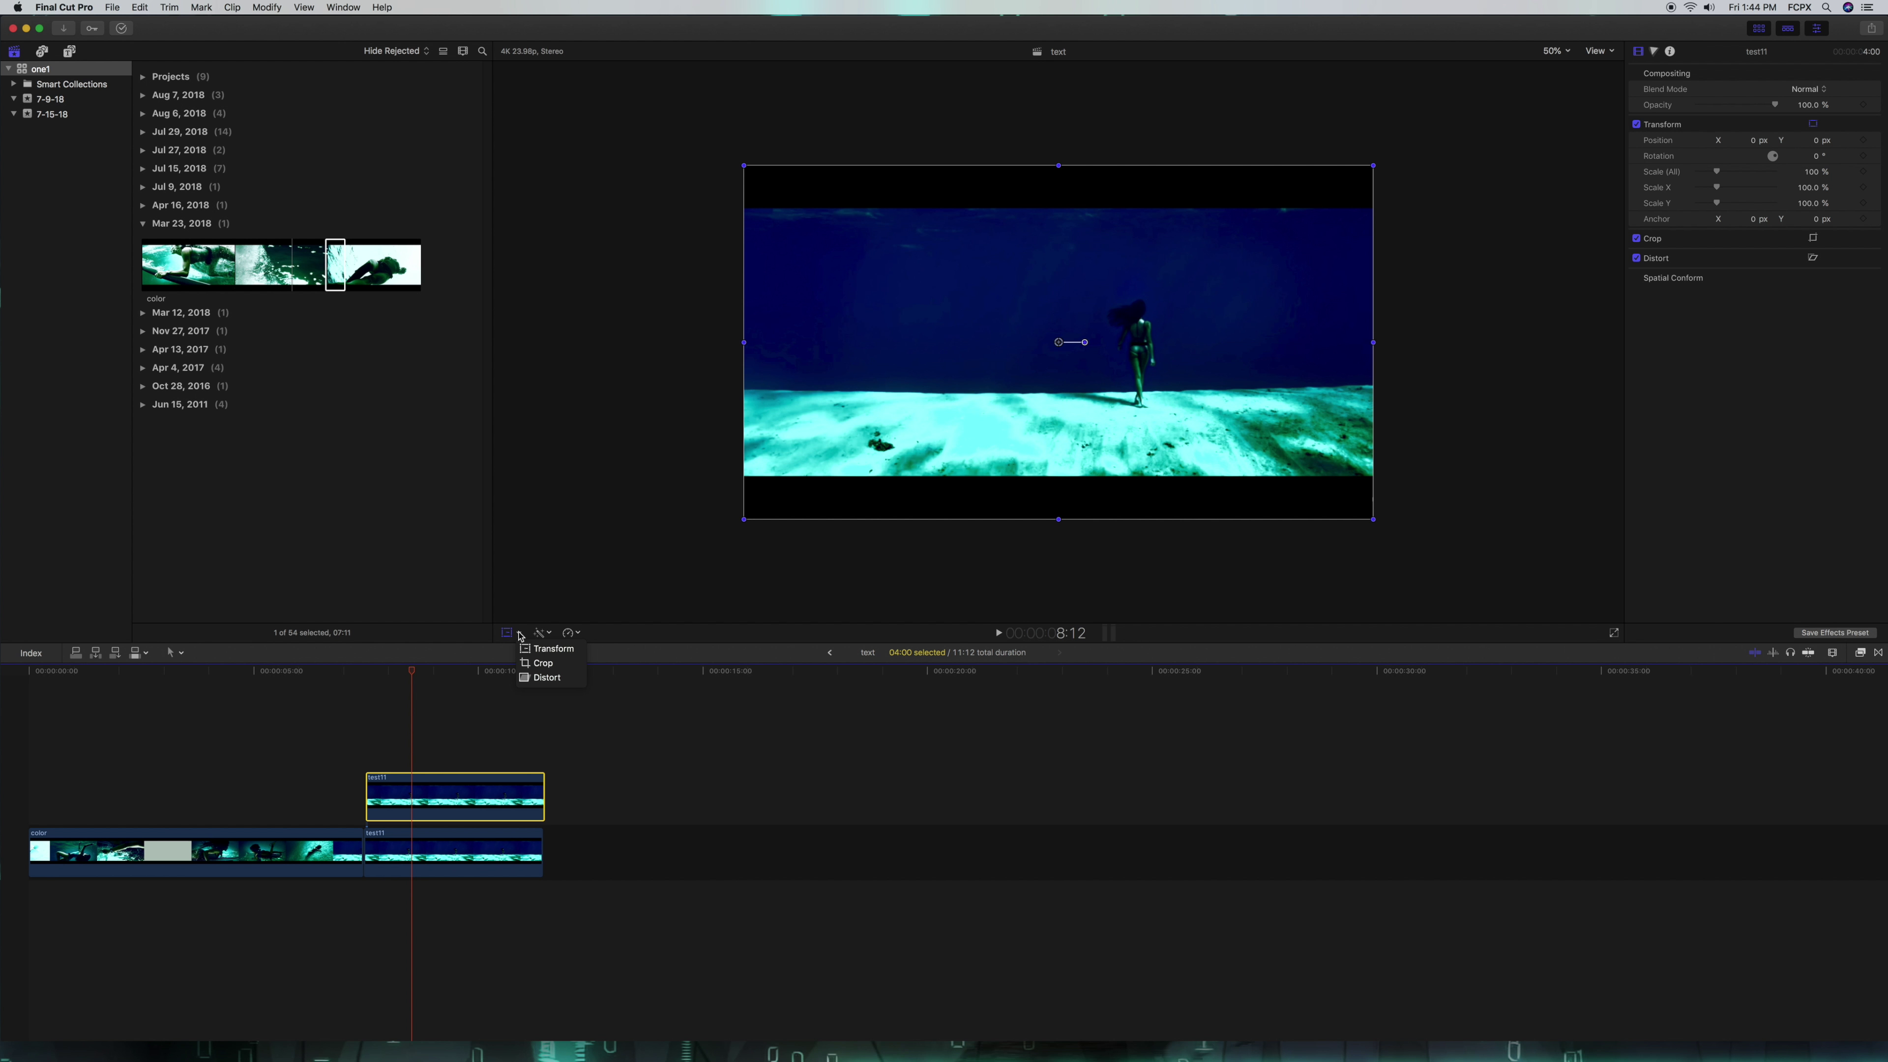
{"action": "left_click", "coordinate": [550, 662]}
{"action": "left_click", "coordinate": [518, 633]}
{"action": "left_click", "coordinate": [524, 650]}
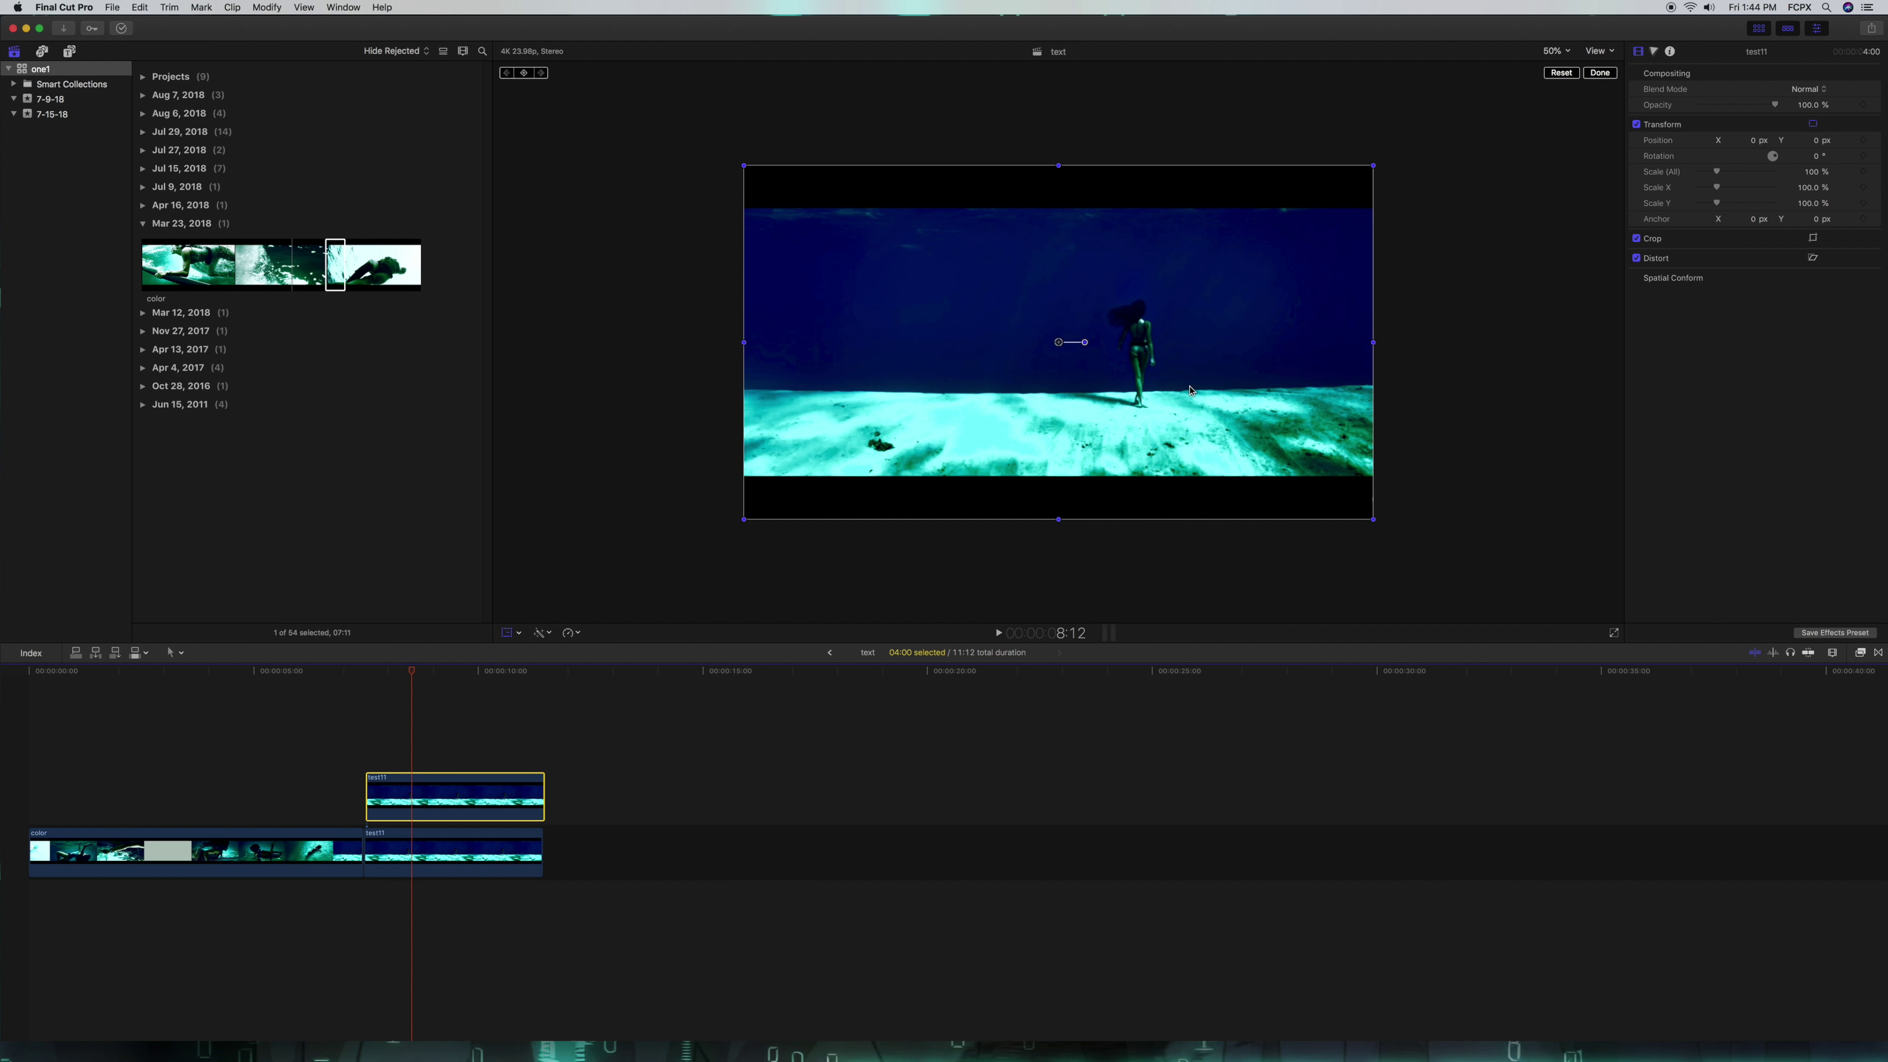
{"action": "left_click", "coordinate": [519, 632]}
{"action": "left_click", "coordinate": [543, 660]}
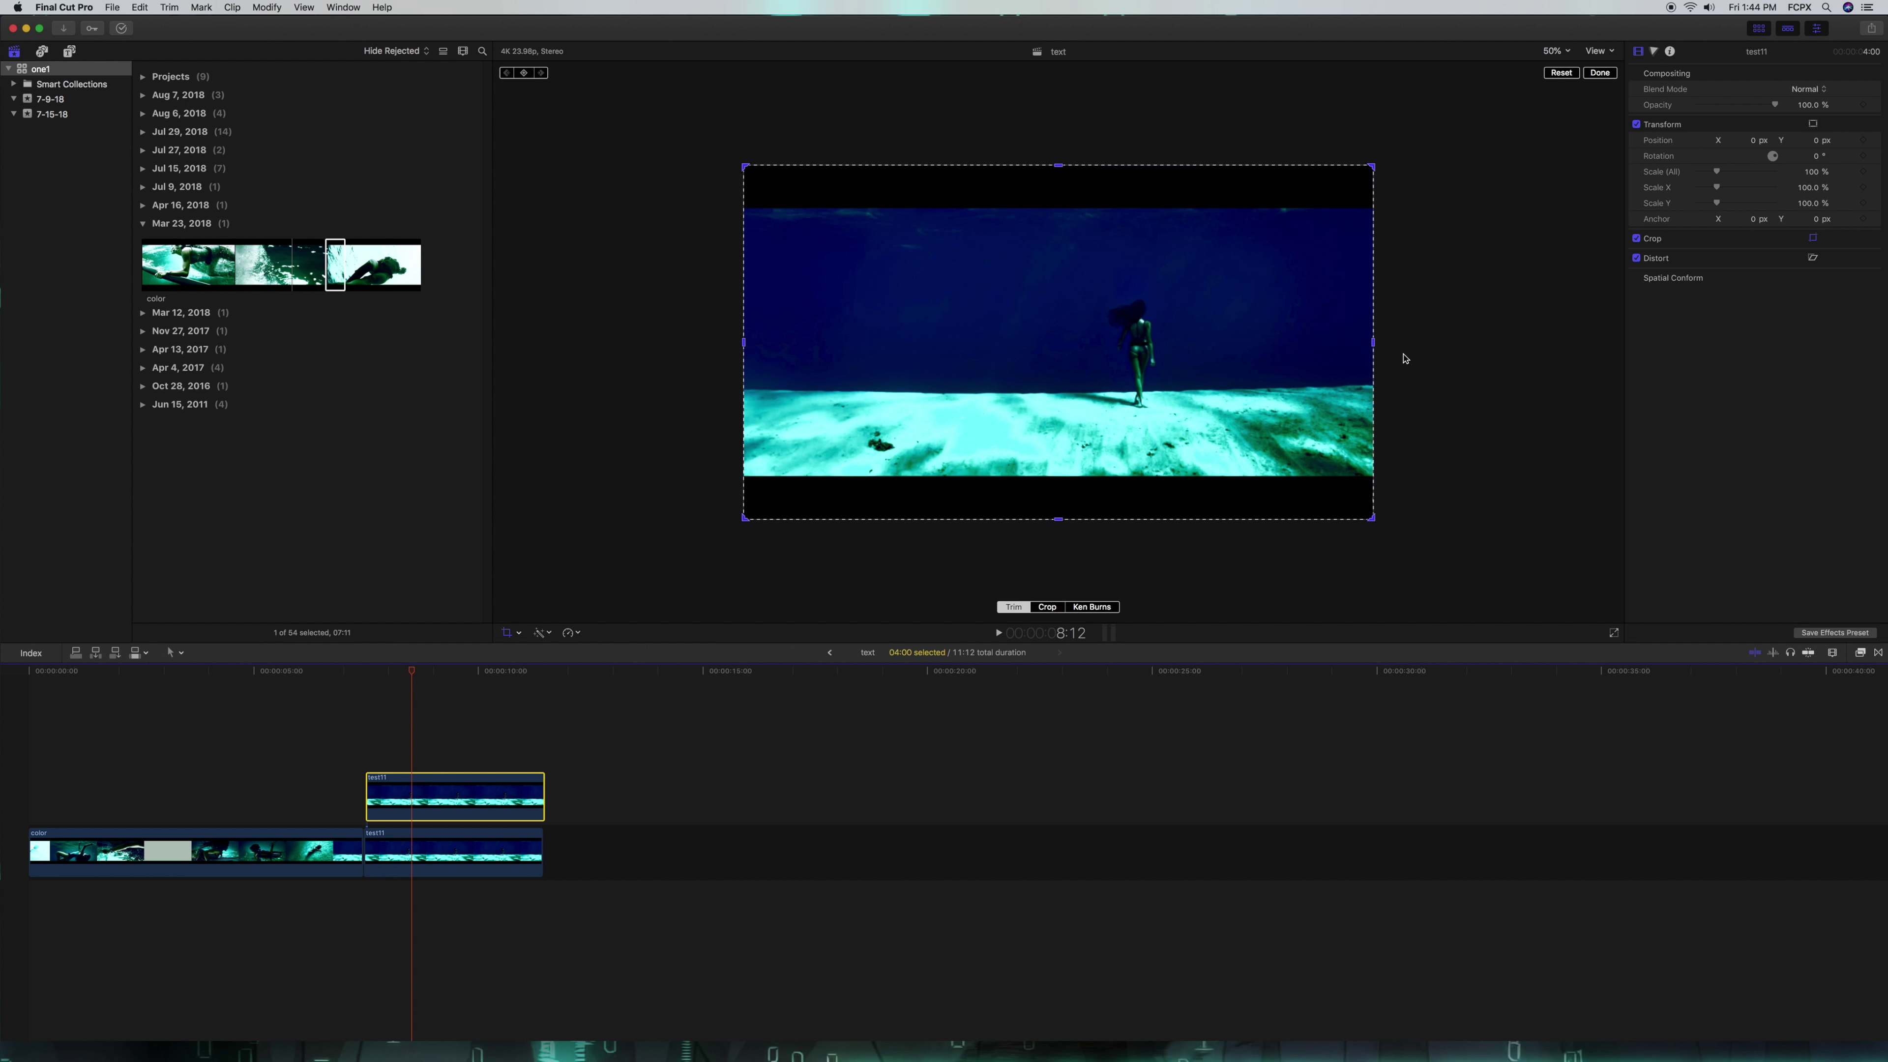
{"action": "left_click_drag", "start_coordinate": [1374, 346], "coordinate": [1058, 346]}
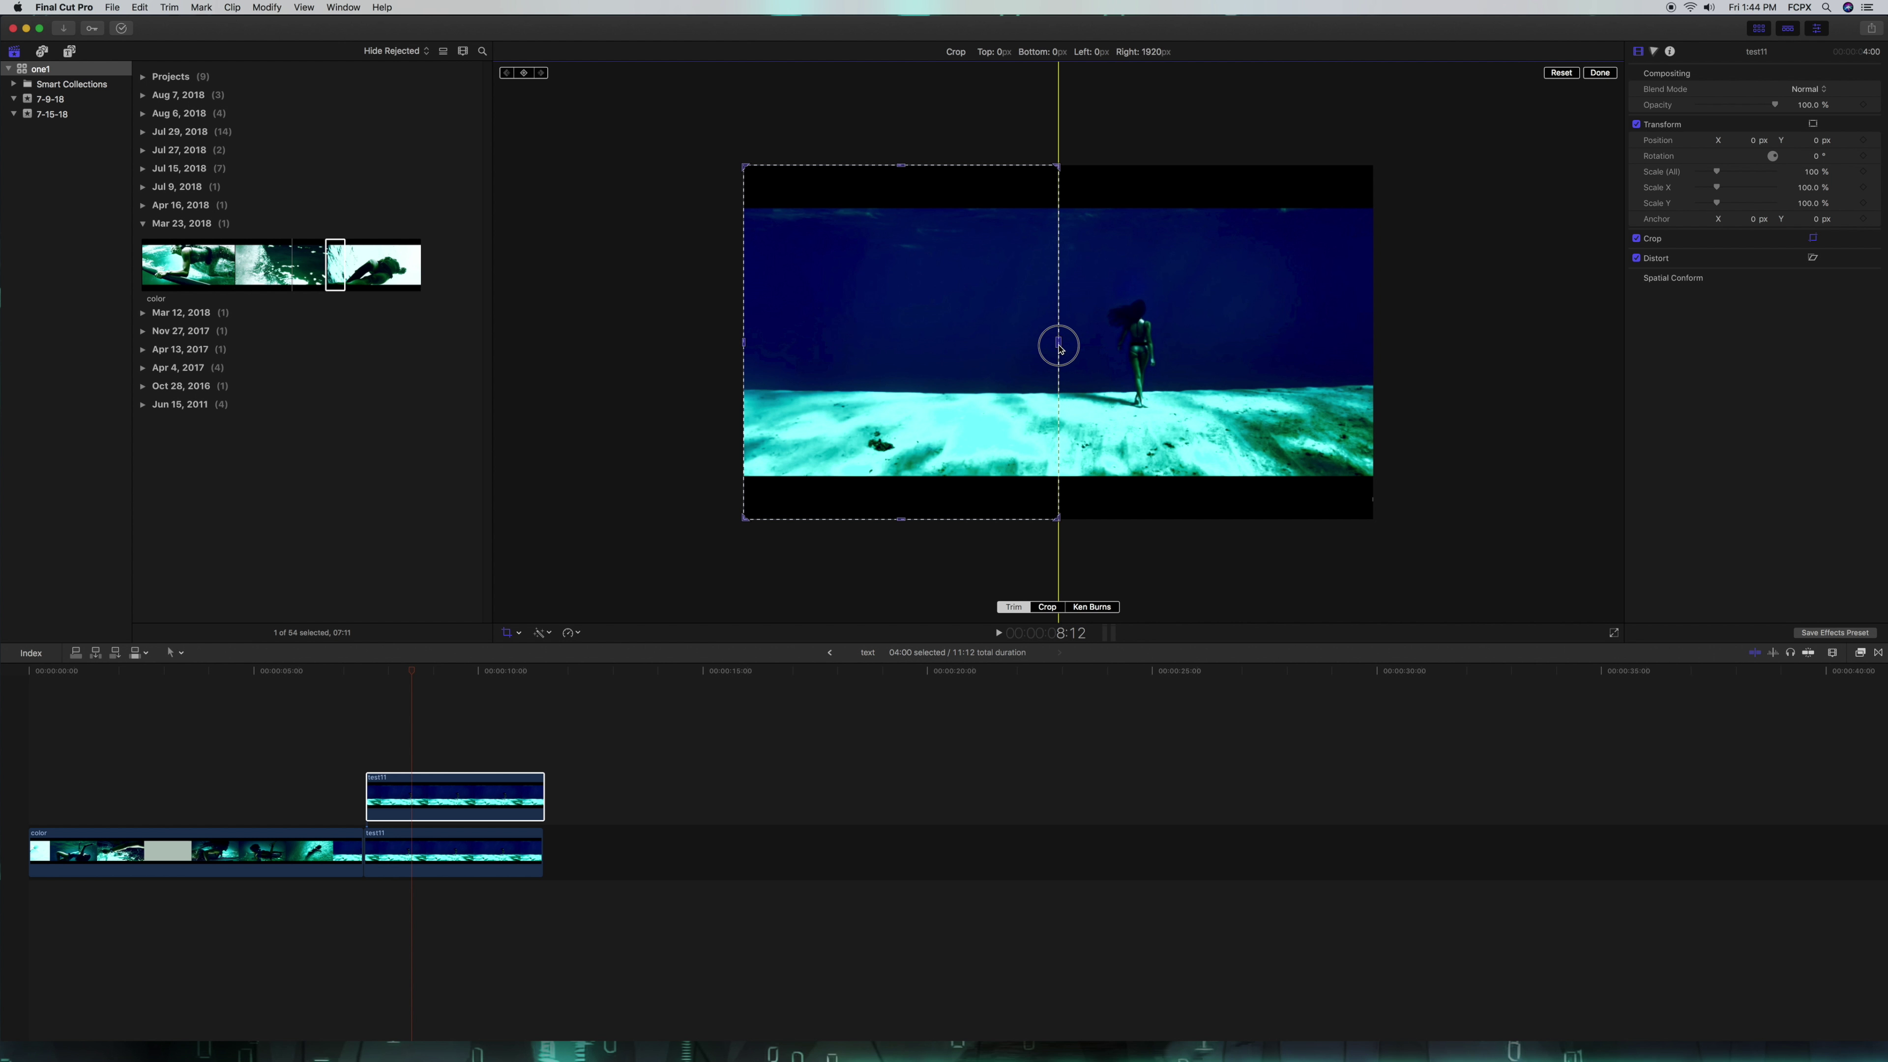
{"action": "left_click_drag", "start_coordinate": [1058, 346], "coordinate": [1058, 345]}
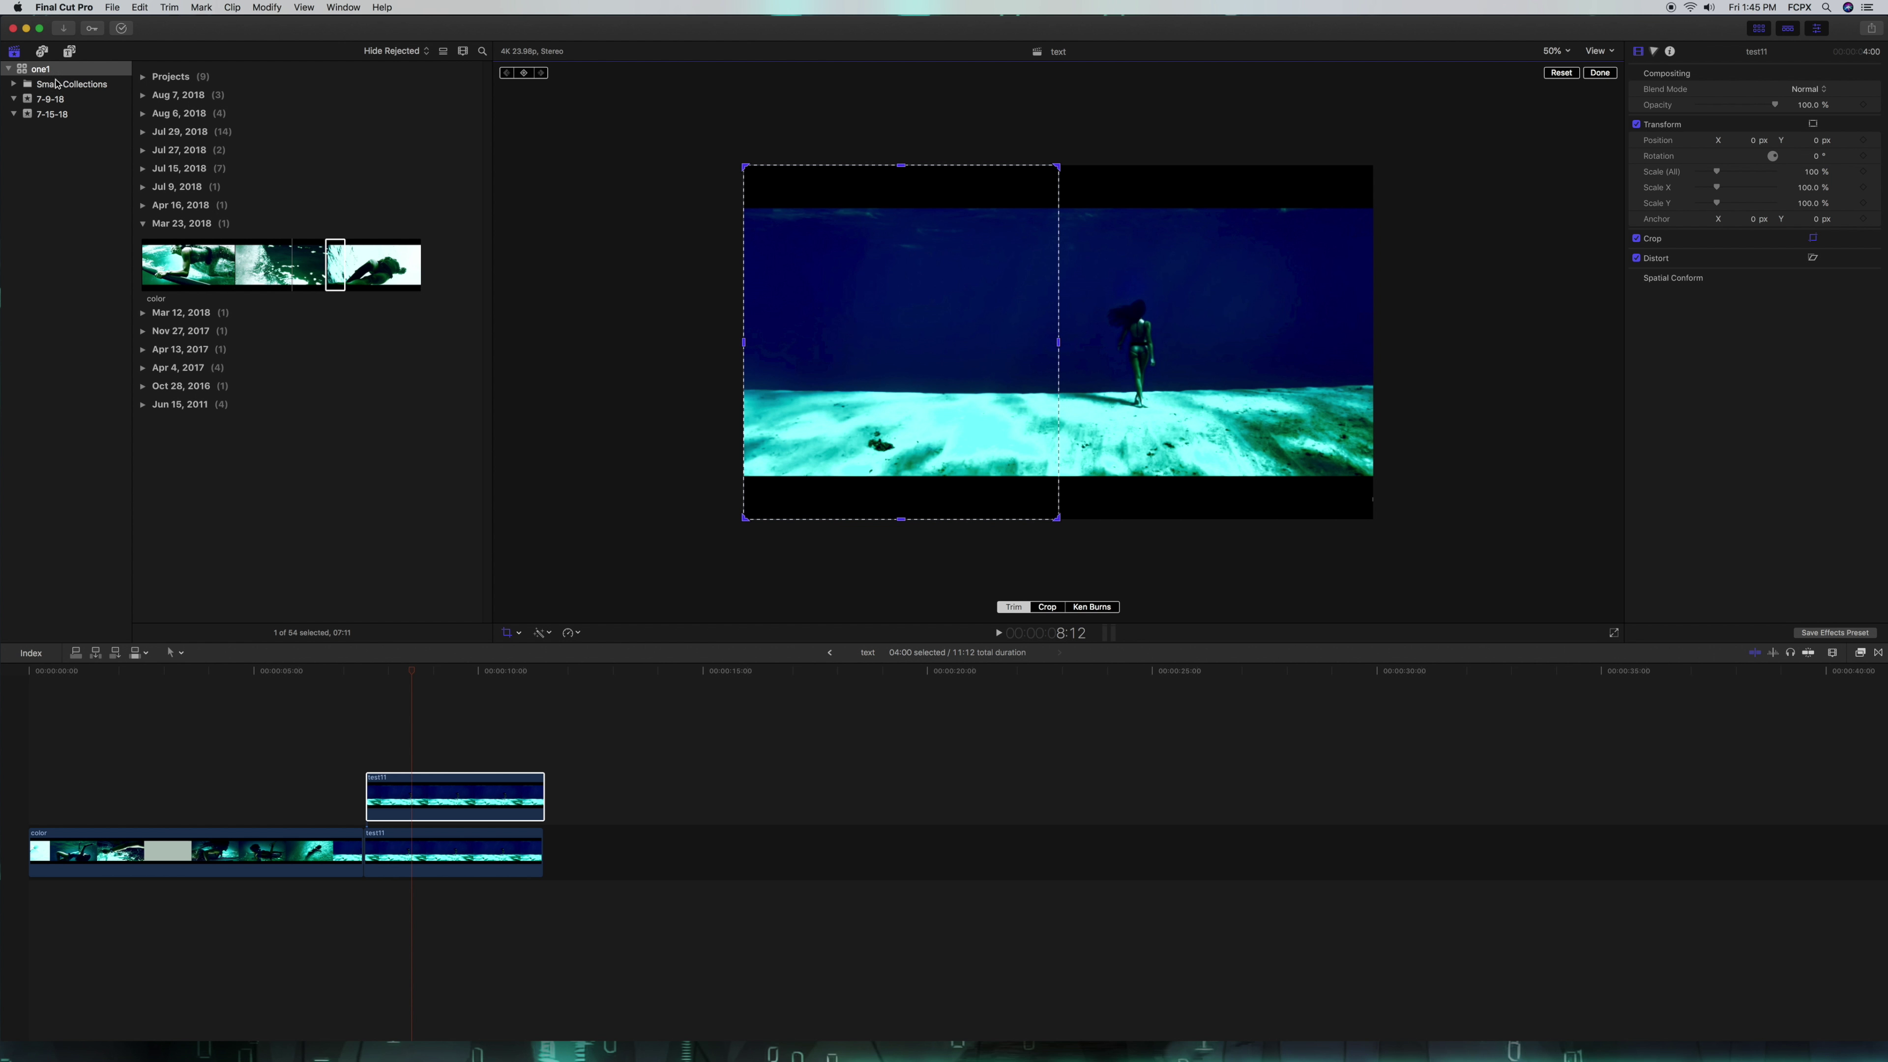
Step: Connect a Custom 3D title from the 3D titles between the two stacked test11 stills
{"action": "left_click", "coordinate": [70, 53]}
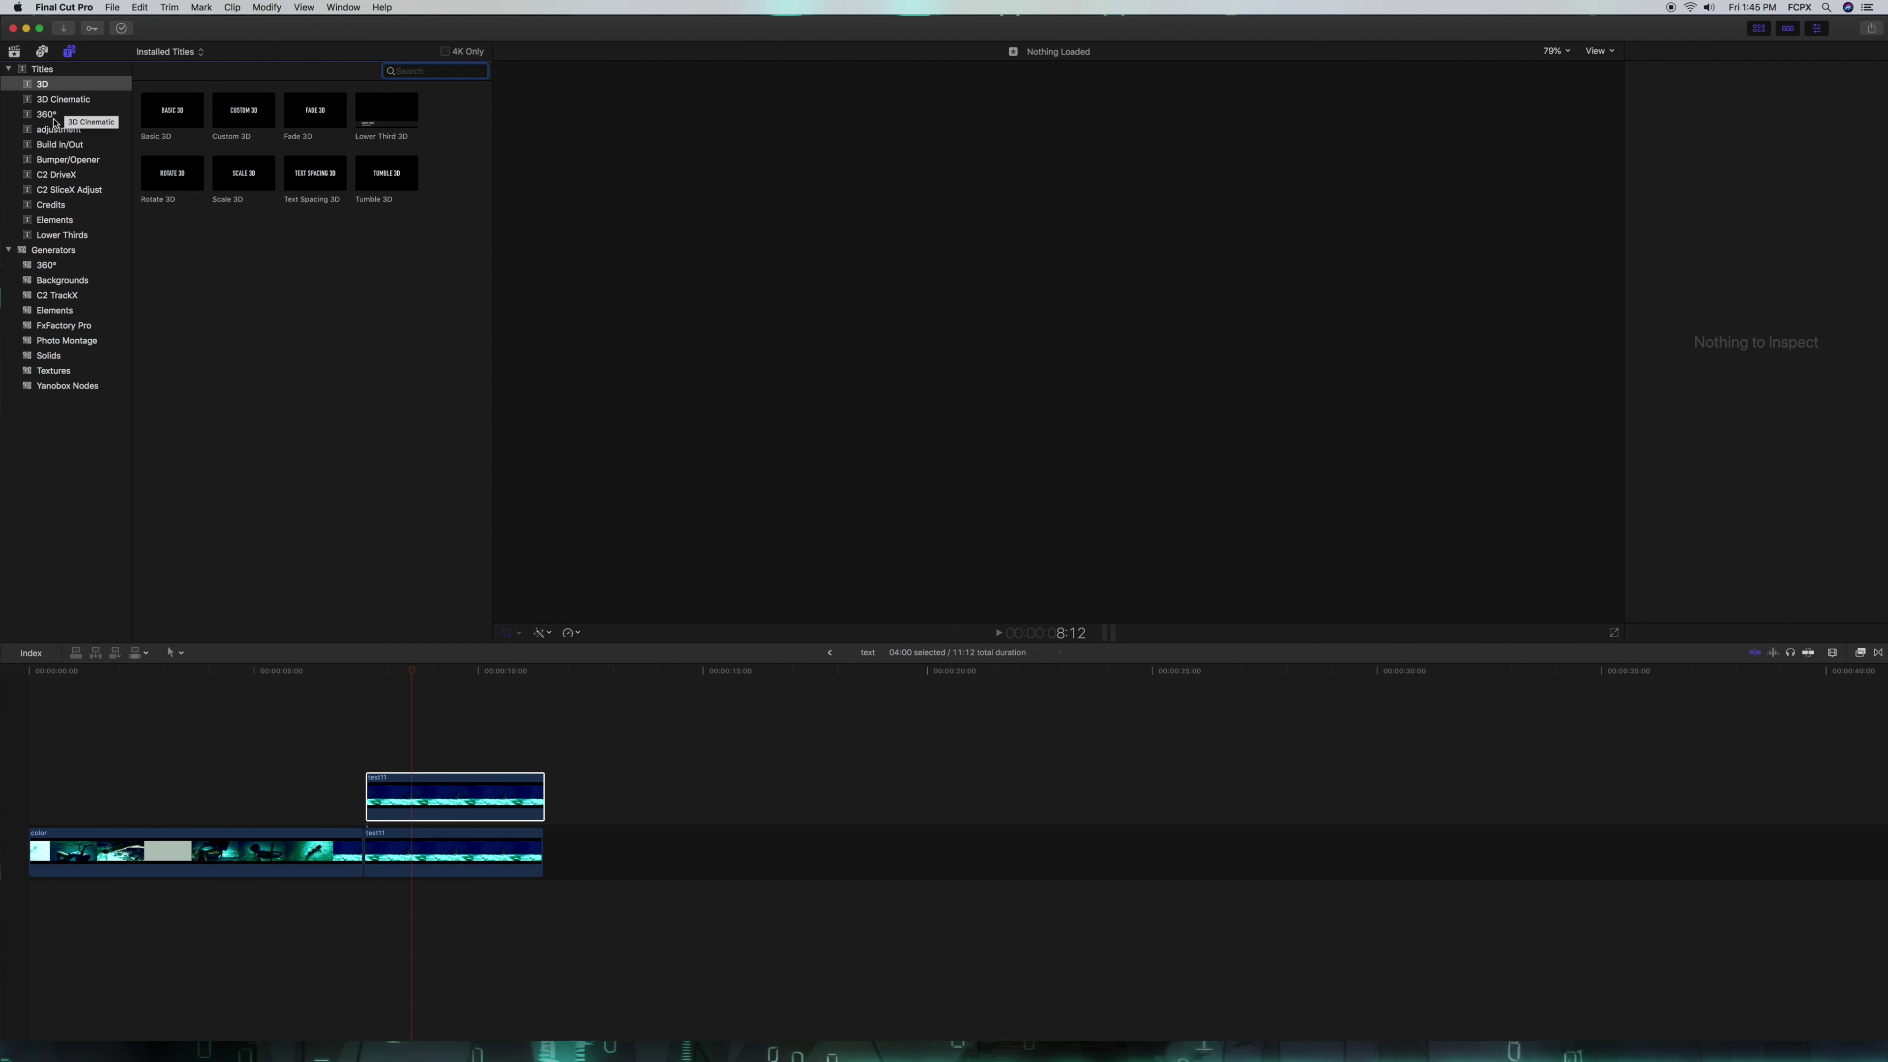
{"action": "left_click", "coordinate": [53, 145]}
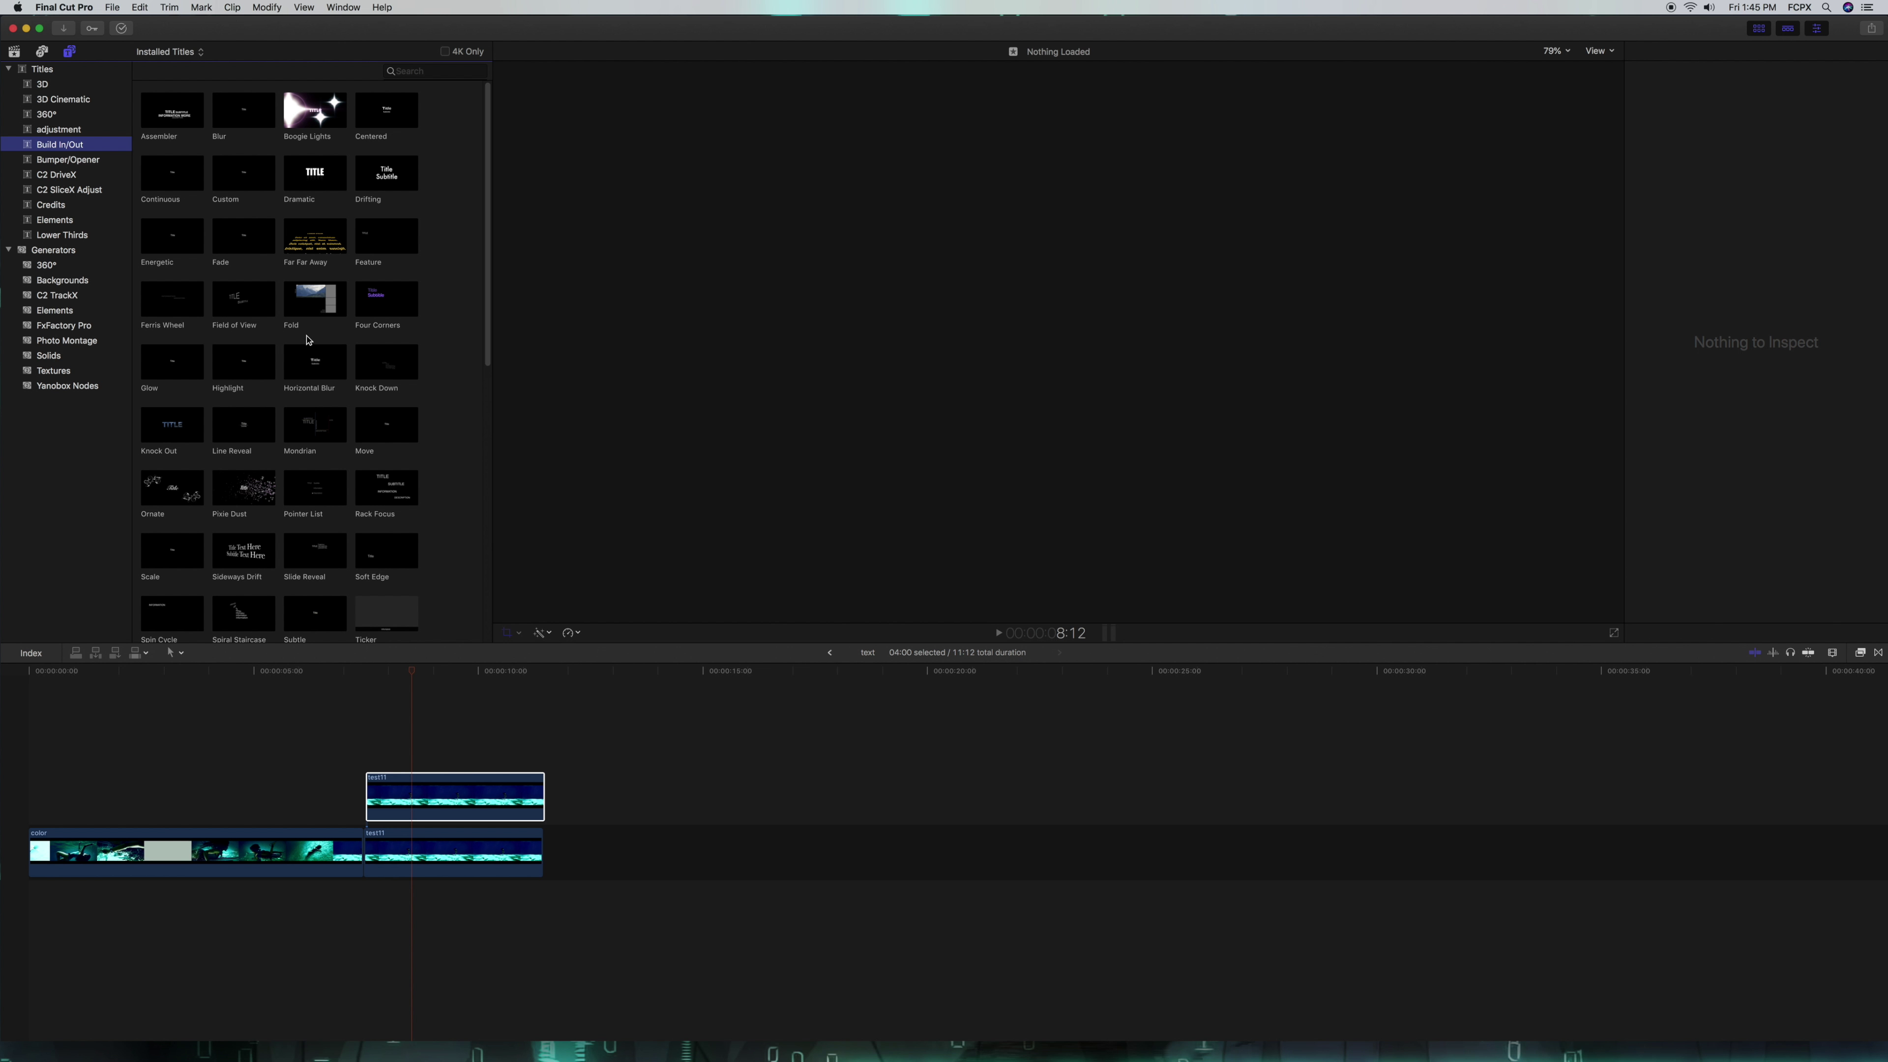
{"action": "left_click", "coordinate": [51, 86]}
{"action": "left_click", "coordinate": [244, 118]}
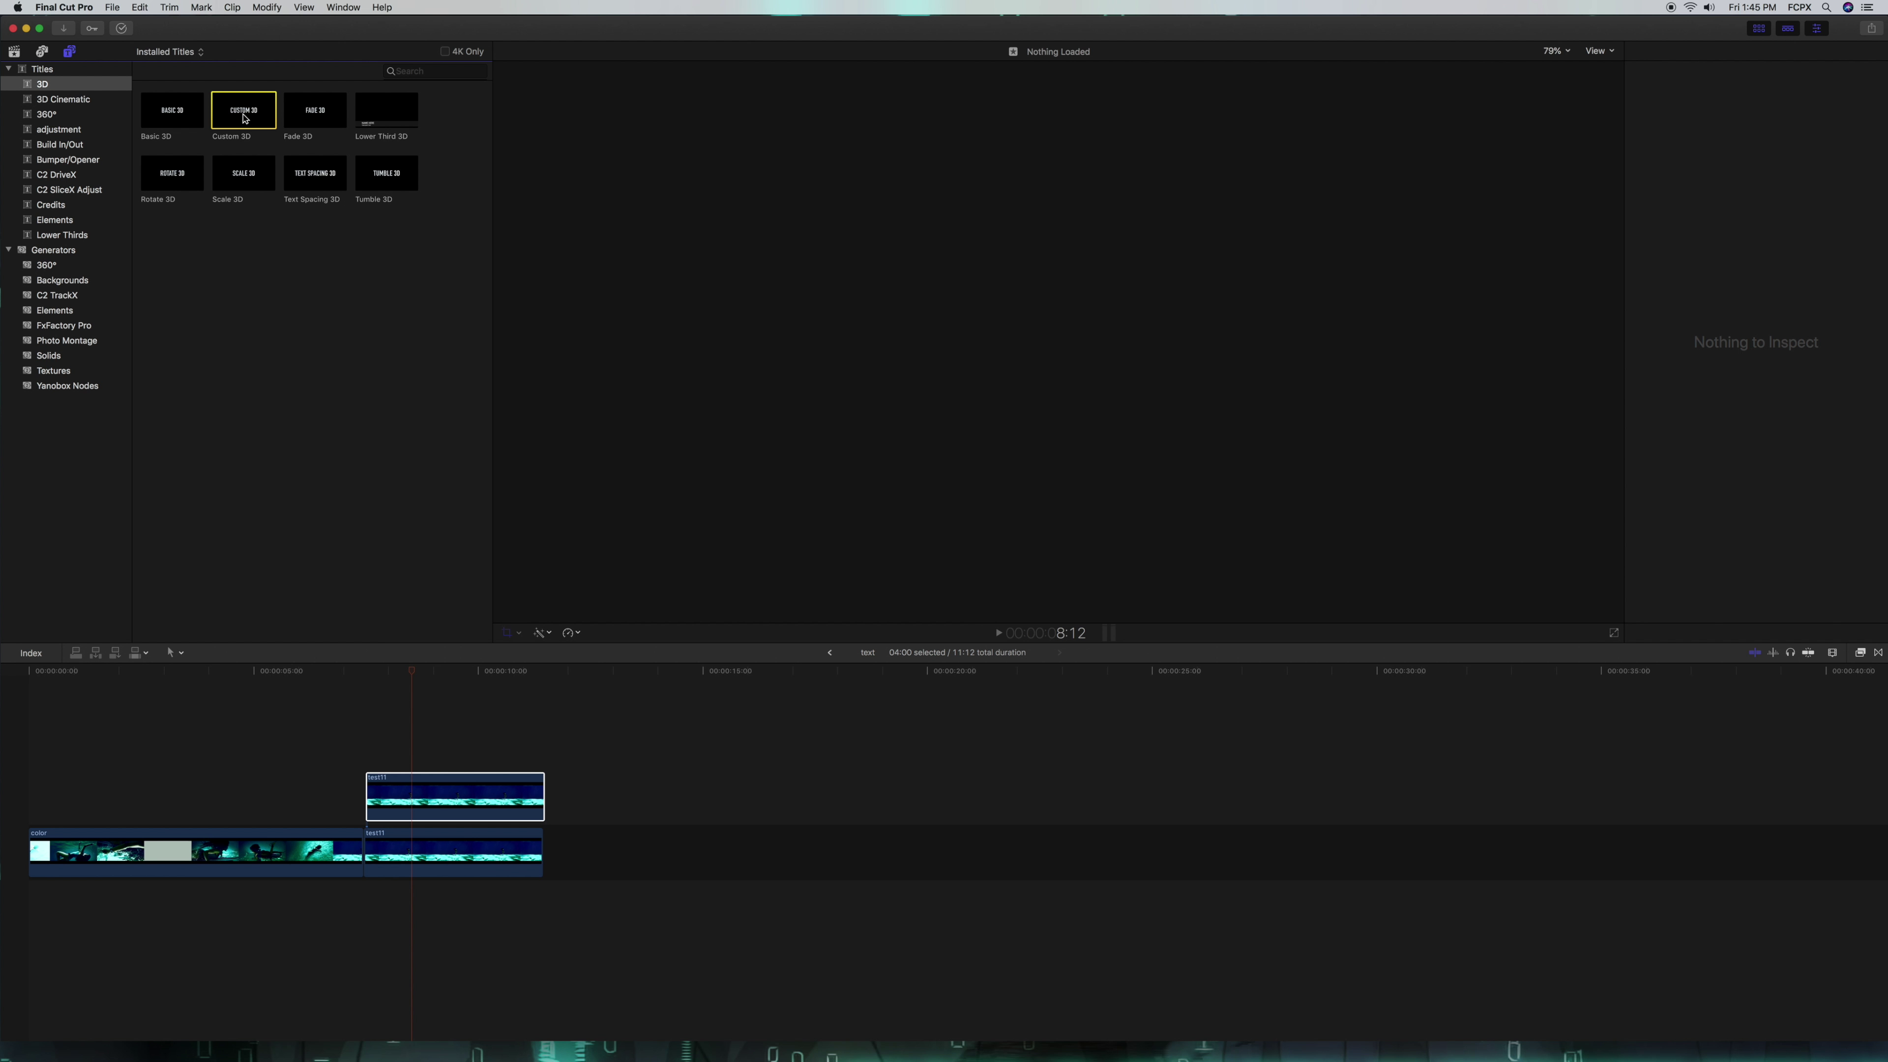
{"action": "left_click_drag", "start_coordinate": [244, 117], "coordinate": [370, 818]}
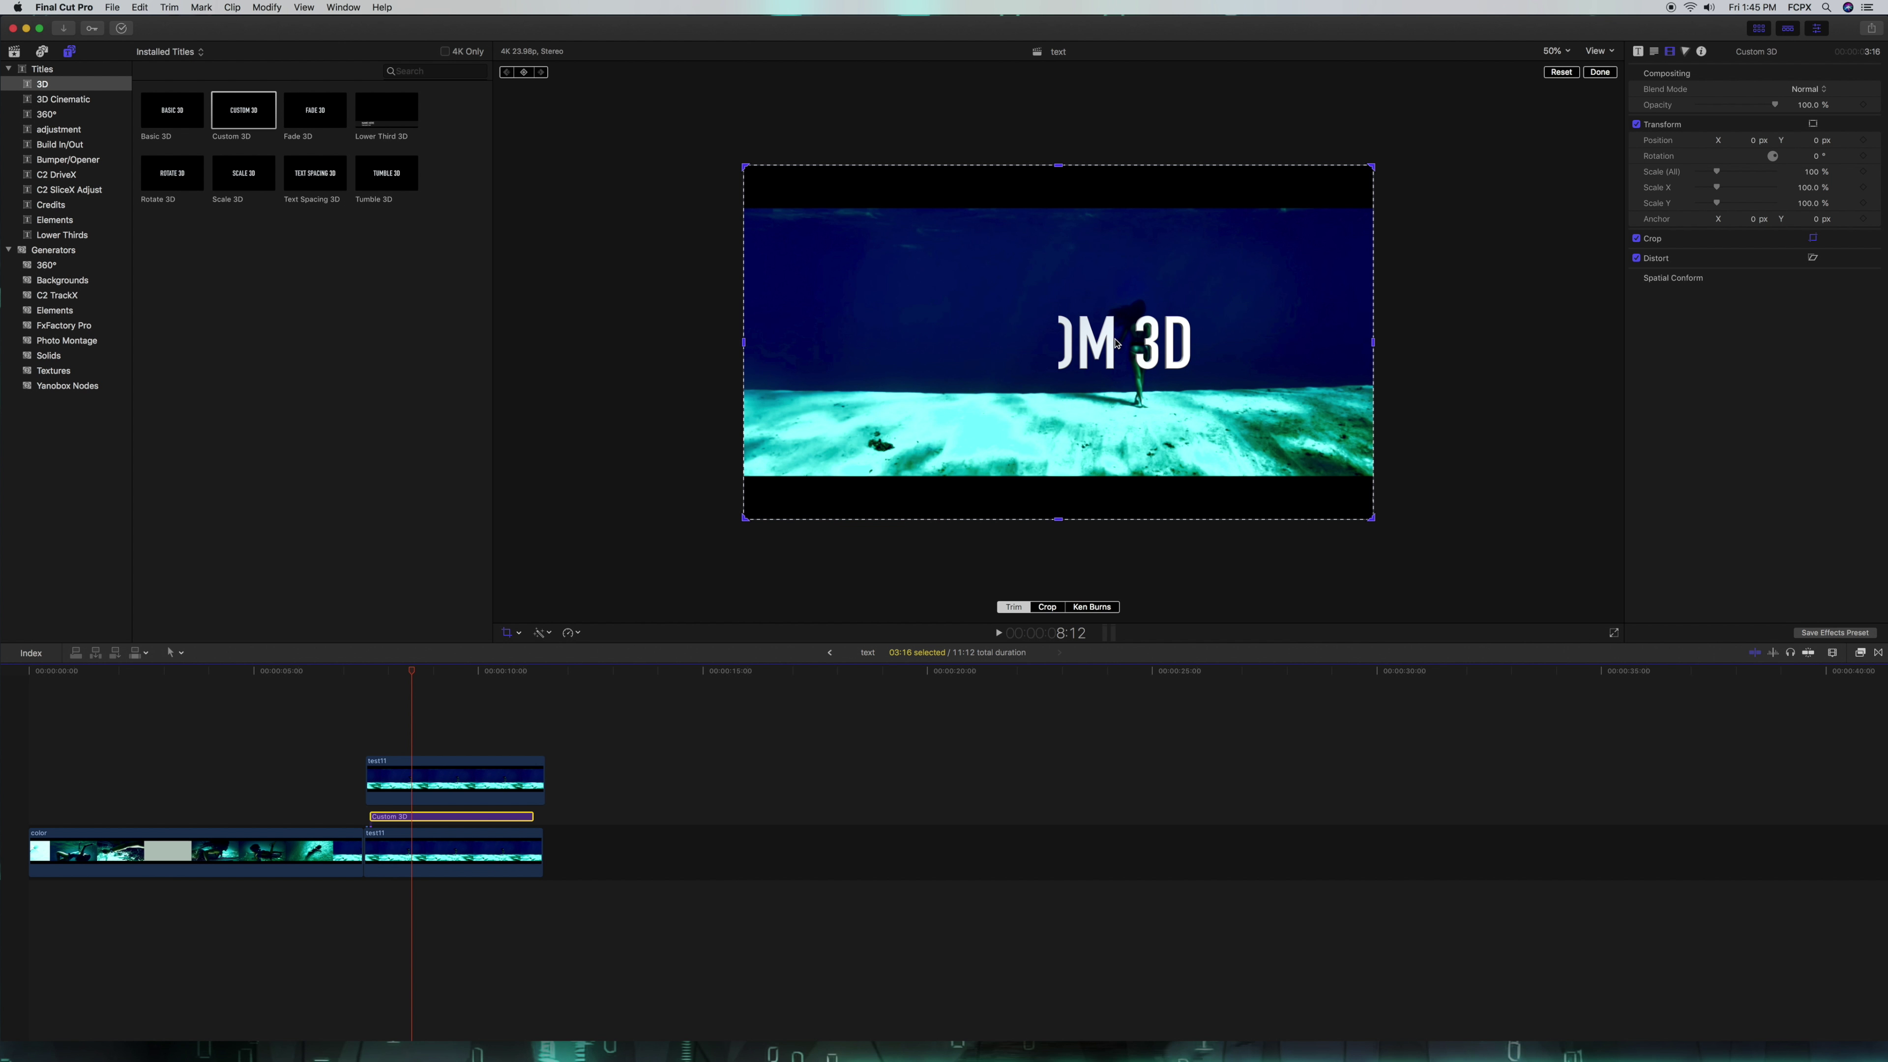
Step: Transform the Custom 3D title to about X -963 px, Y 11 px, hiding its text behind the trimmed upper still
{"action": "left_click_drag", "start_coordinate": [401, 673], "coordinate": [469, 673]}
{"action": "left_click", "coordinate": [485, 783]}
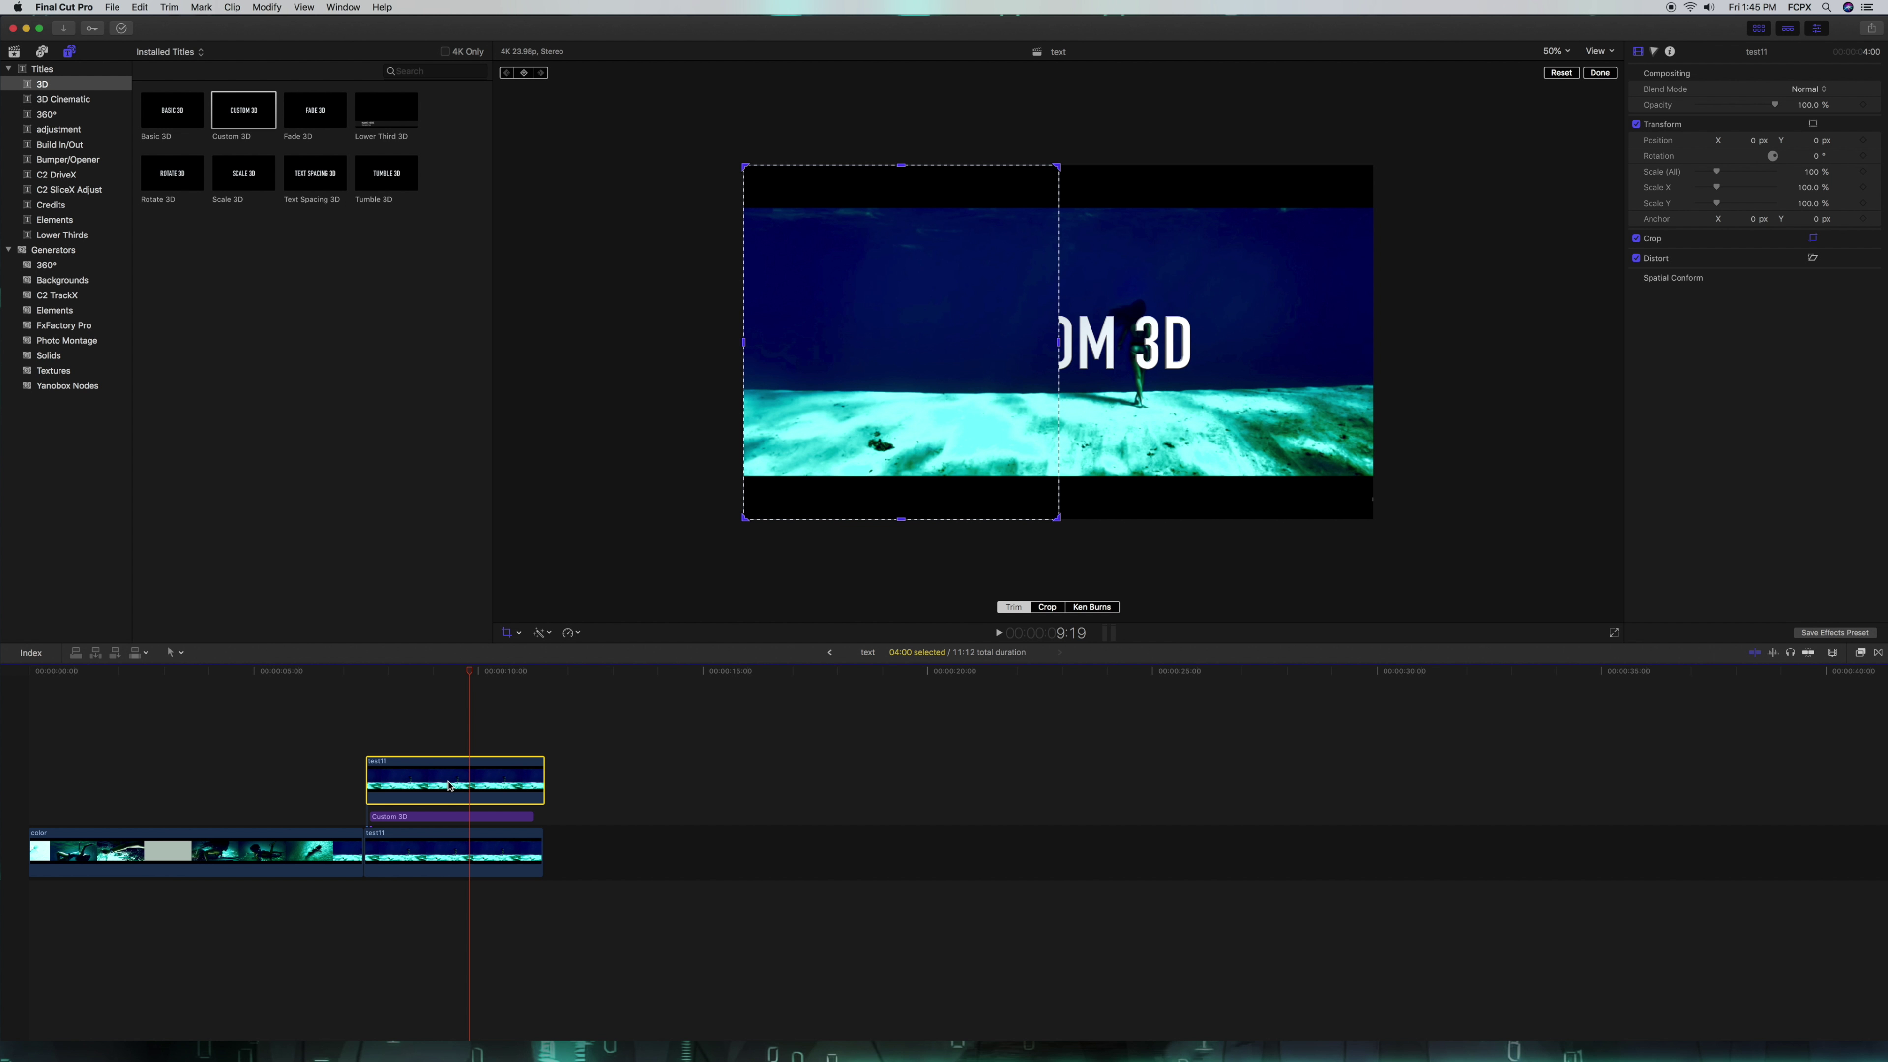
{"action": "left_click", "coordinate": [454, 817]}
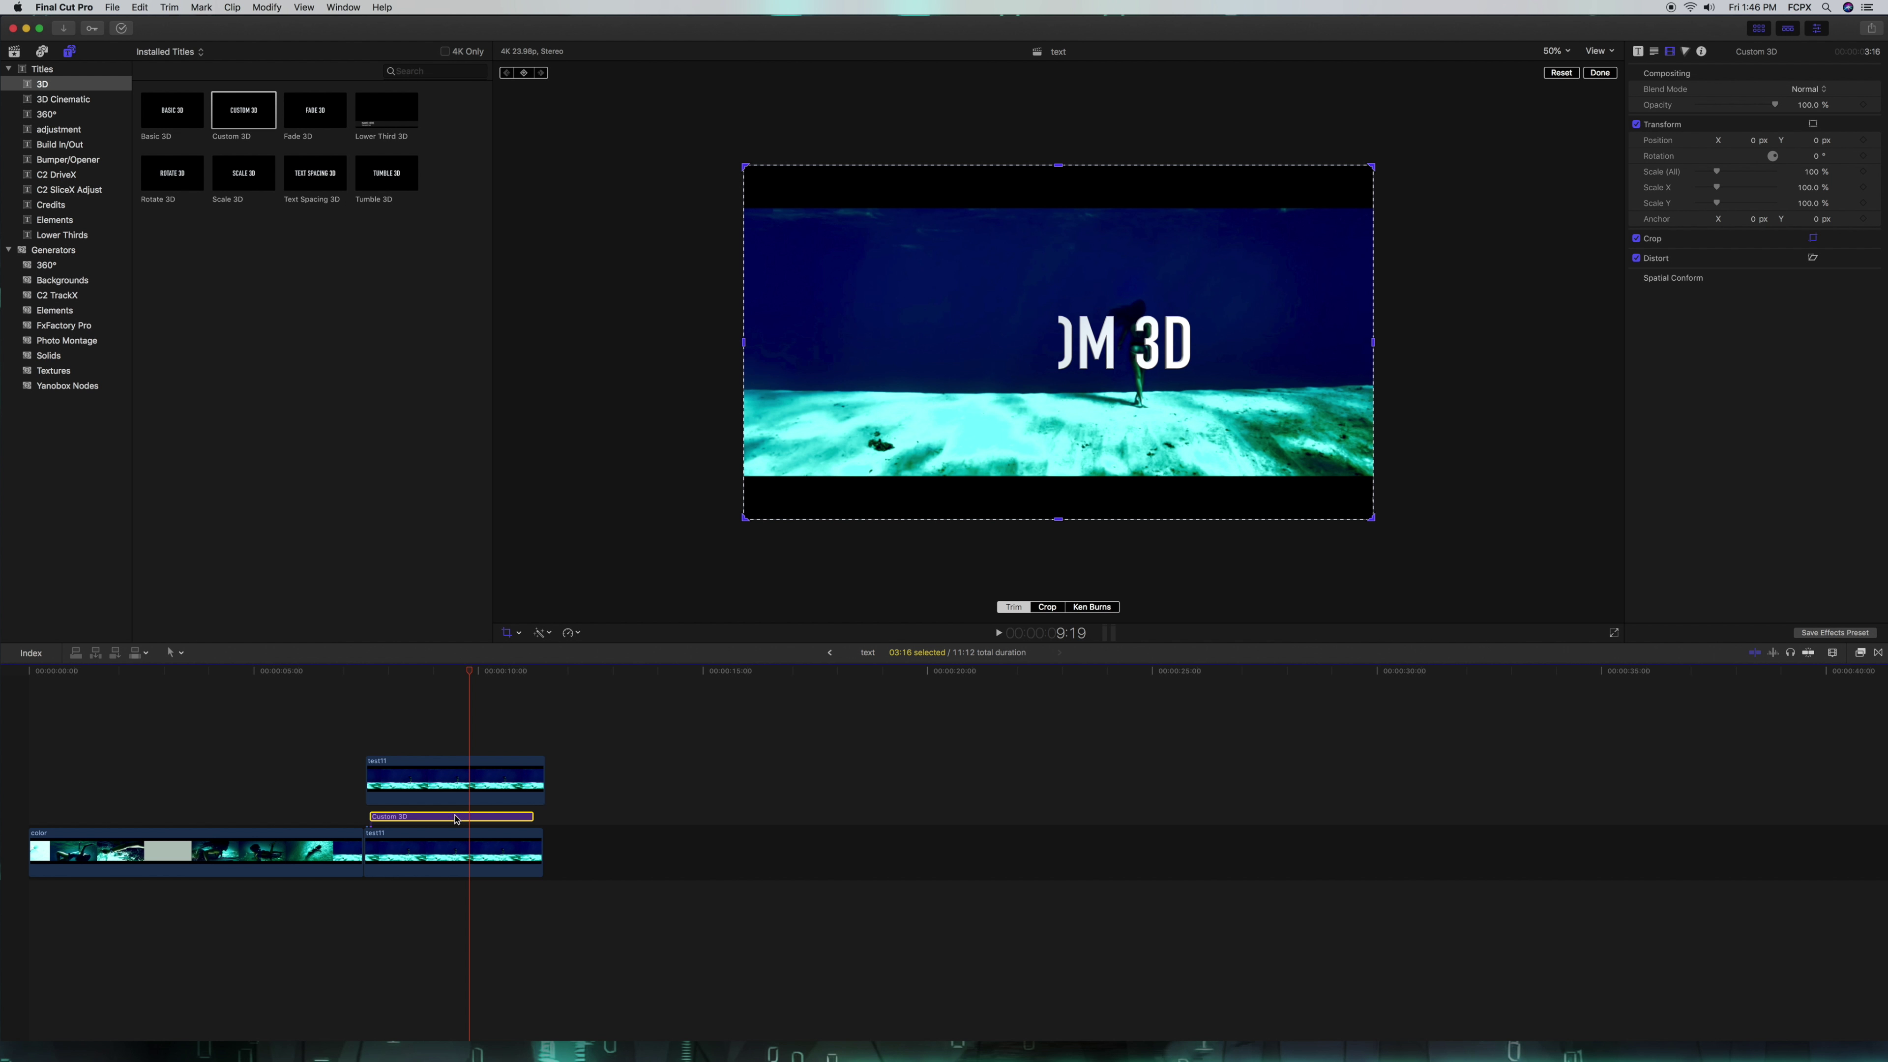
{"action": "left_click", "coordinate": [518, 634]}
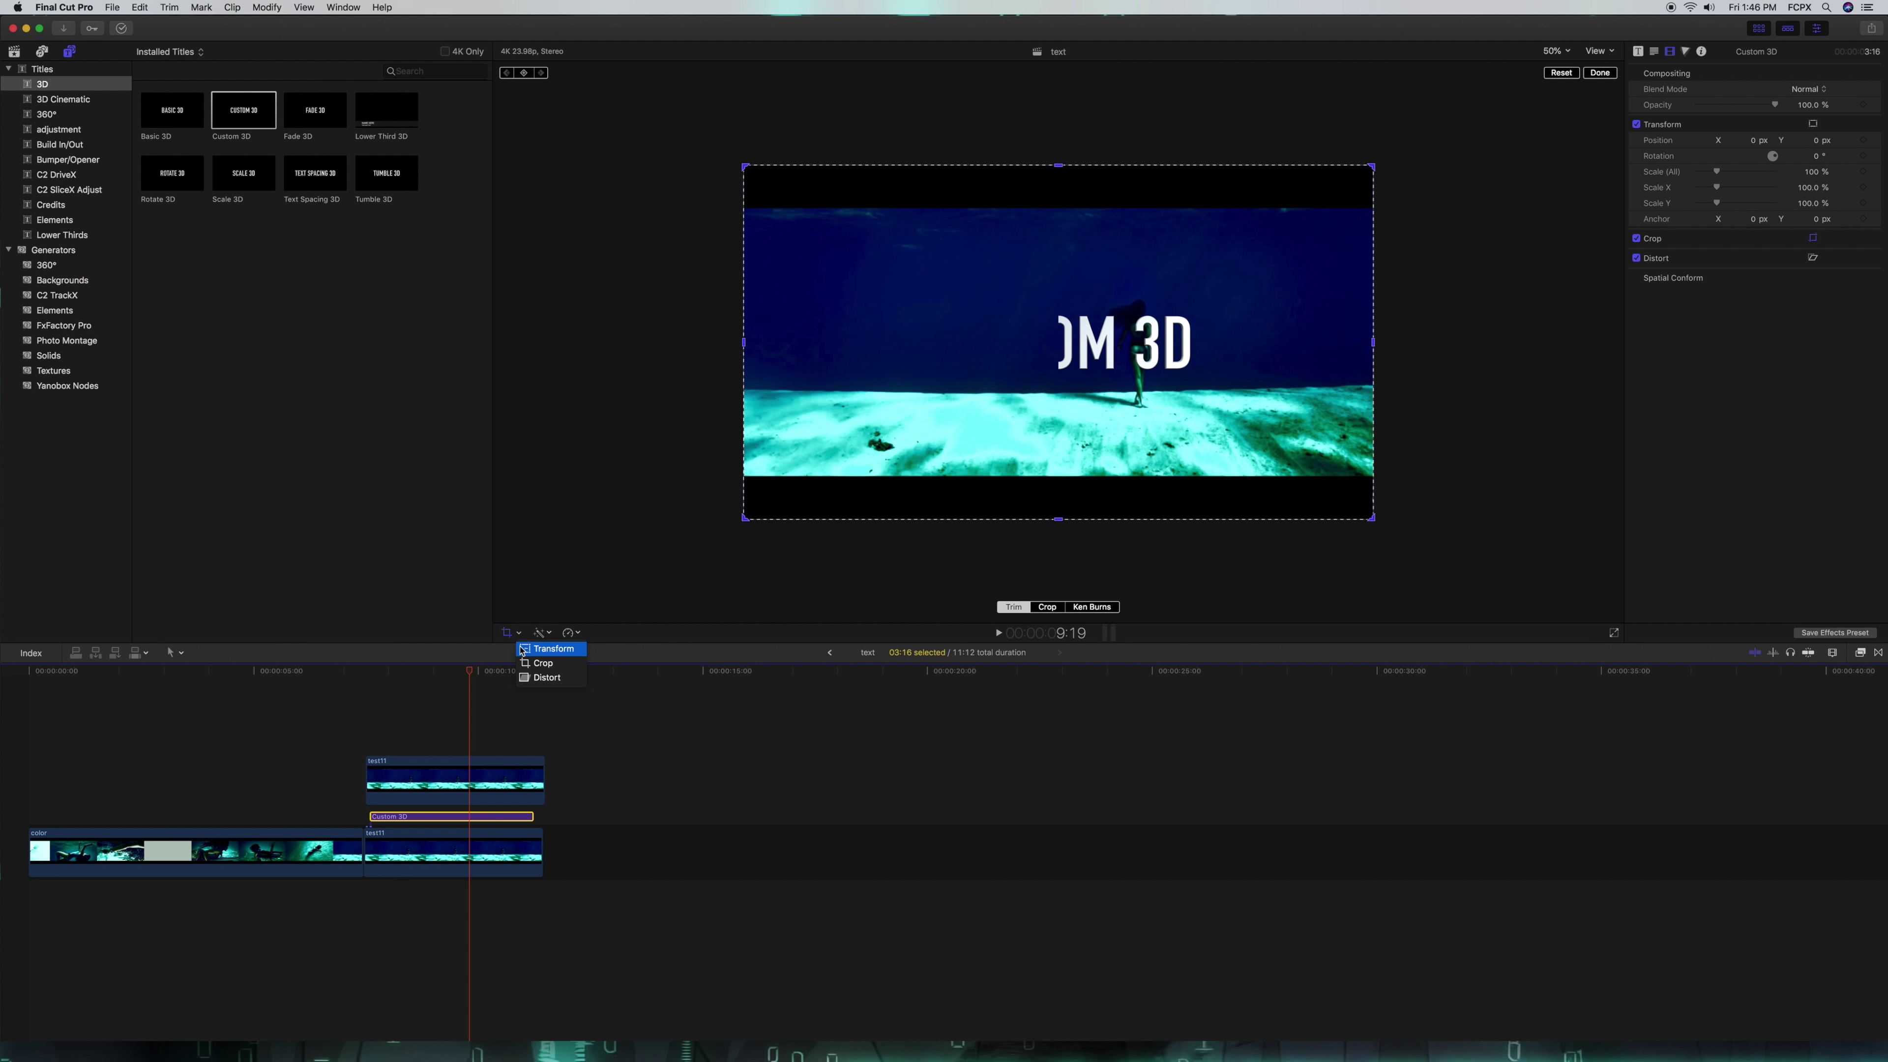
{"action": "left_click", "coordinate": [550, 649]}
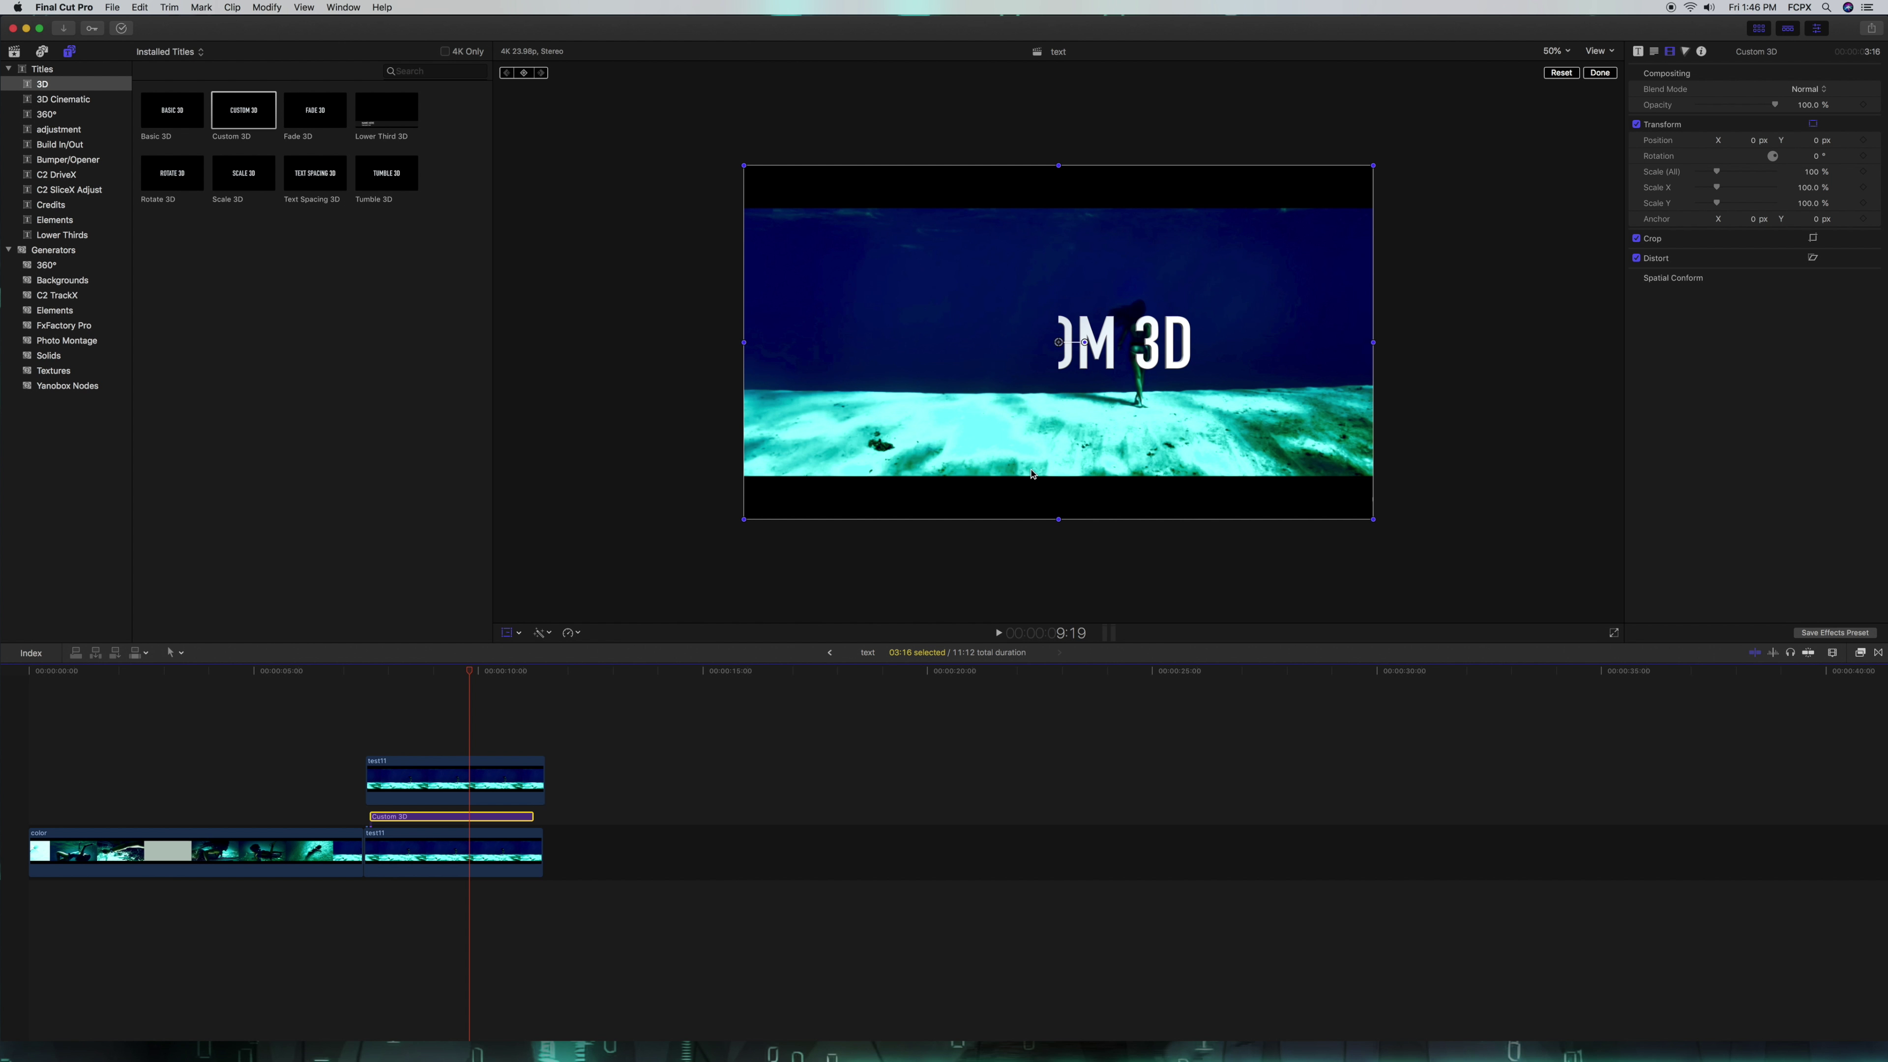
{"action": "left_click", "coordinate": [452, 793]}
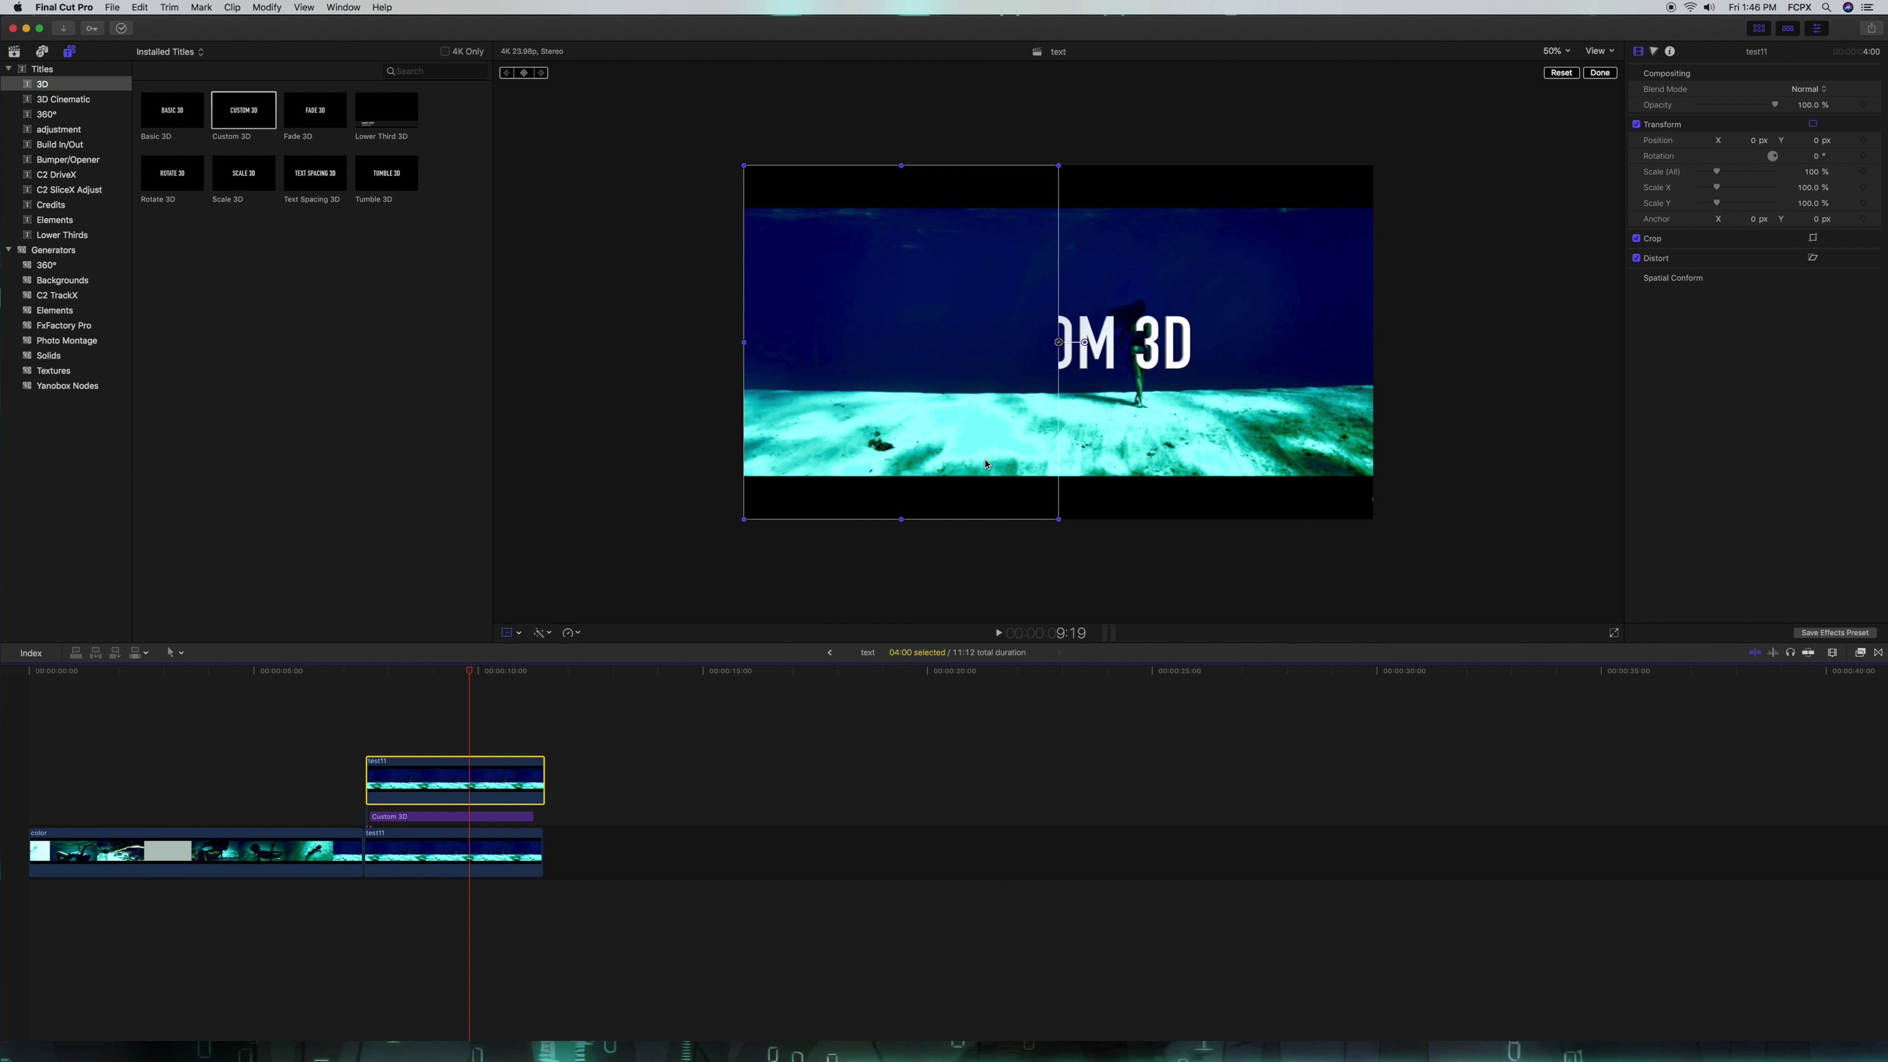
{"action": "left_click", "coordinate": [503, 815]}
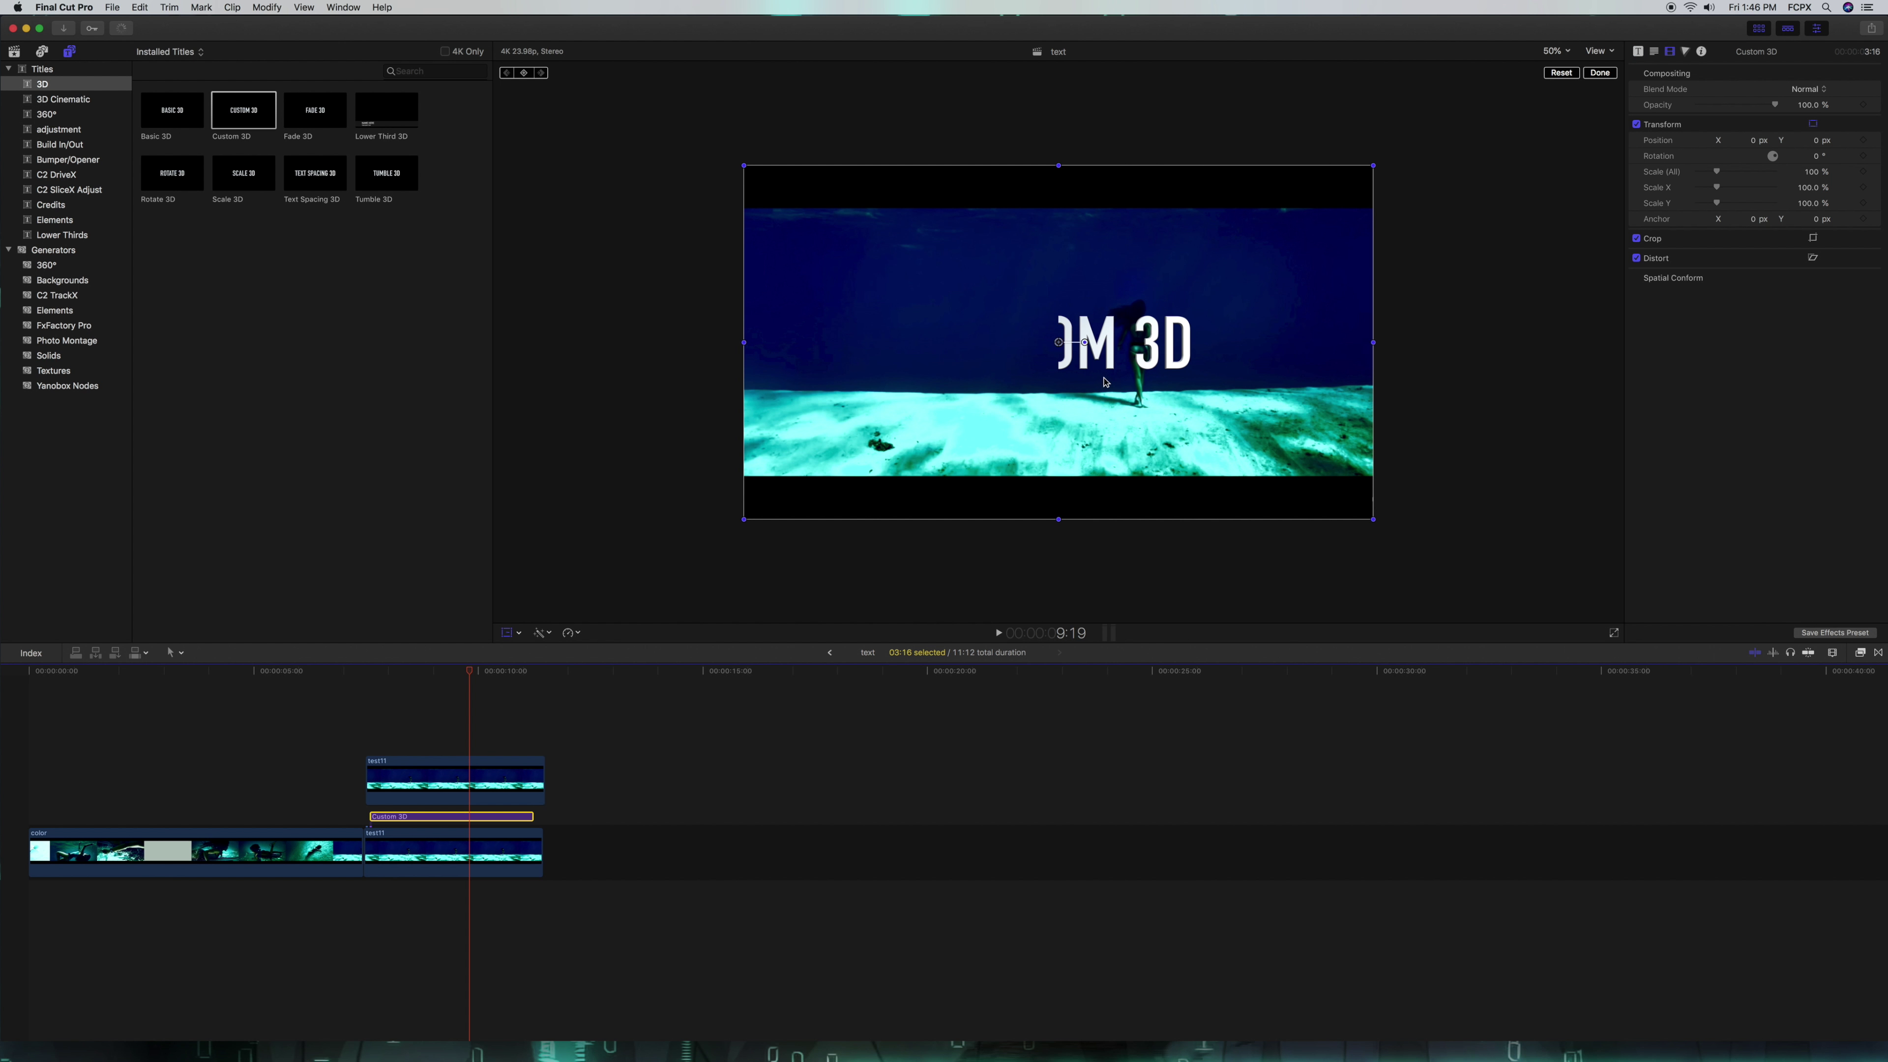
{"action": "left_click_drag", "start_coordinate": [1159, 344], "coordinate": [1003, 341]}
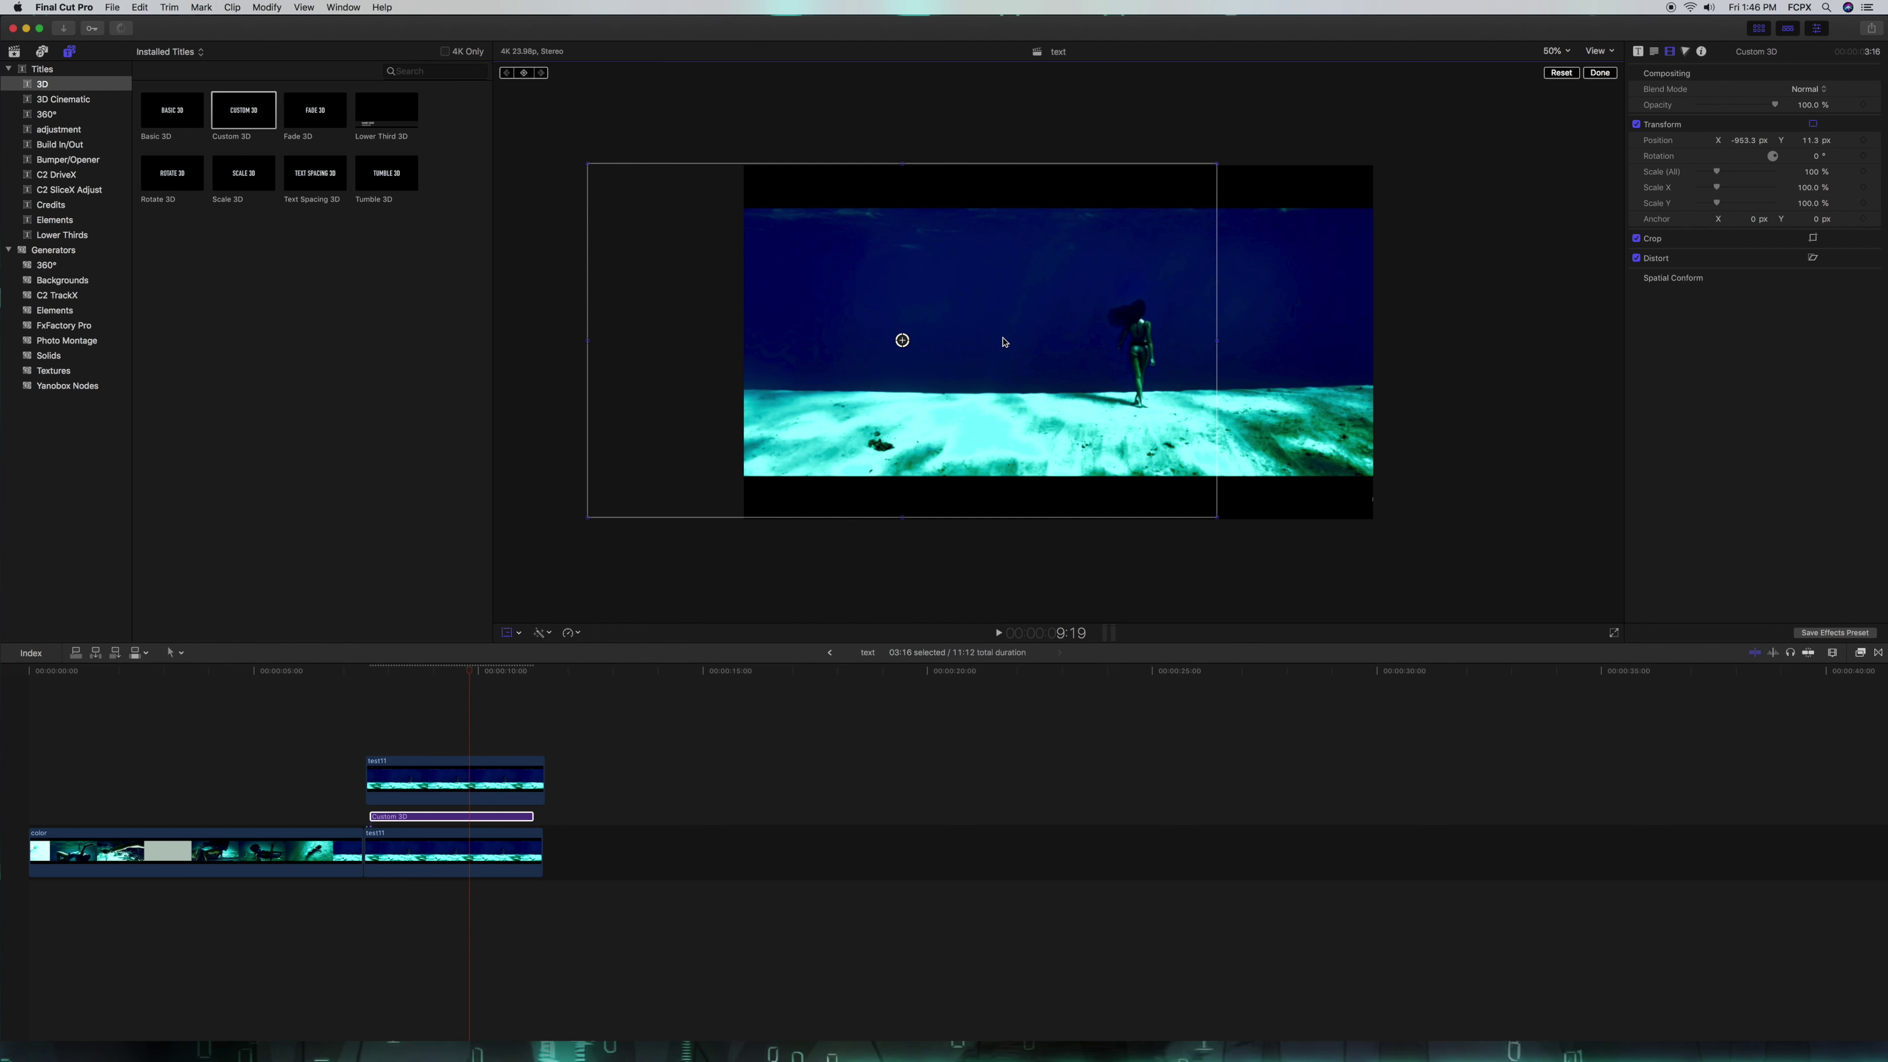
Step: Show the Custom 3D title's video animation from its start, expand Compositing: Opacity, and add a short opacity fade-in
{"action": "left_click_drag", "start_coordinate": [468, 672], "coordinate": [375, 673]}
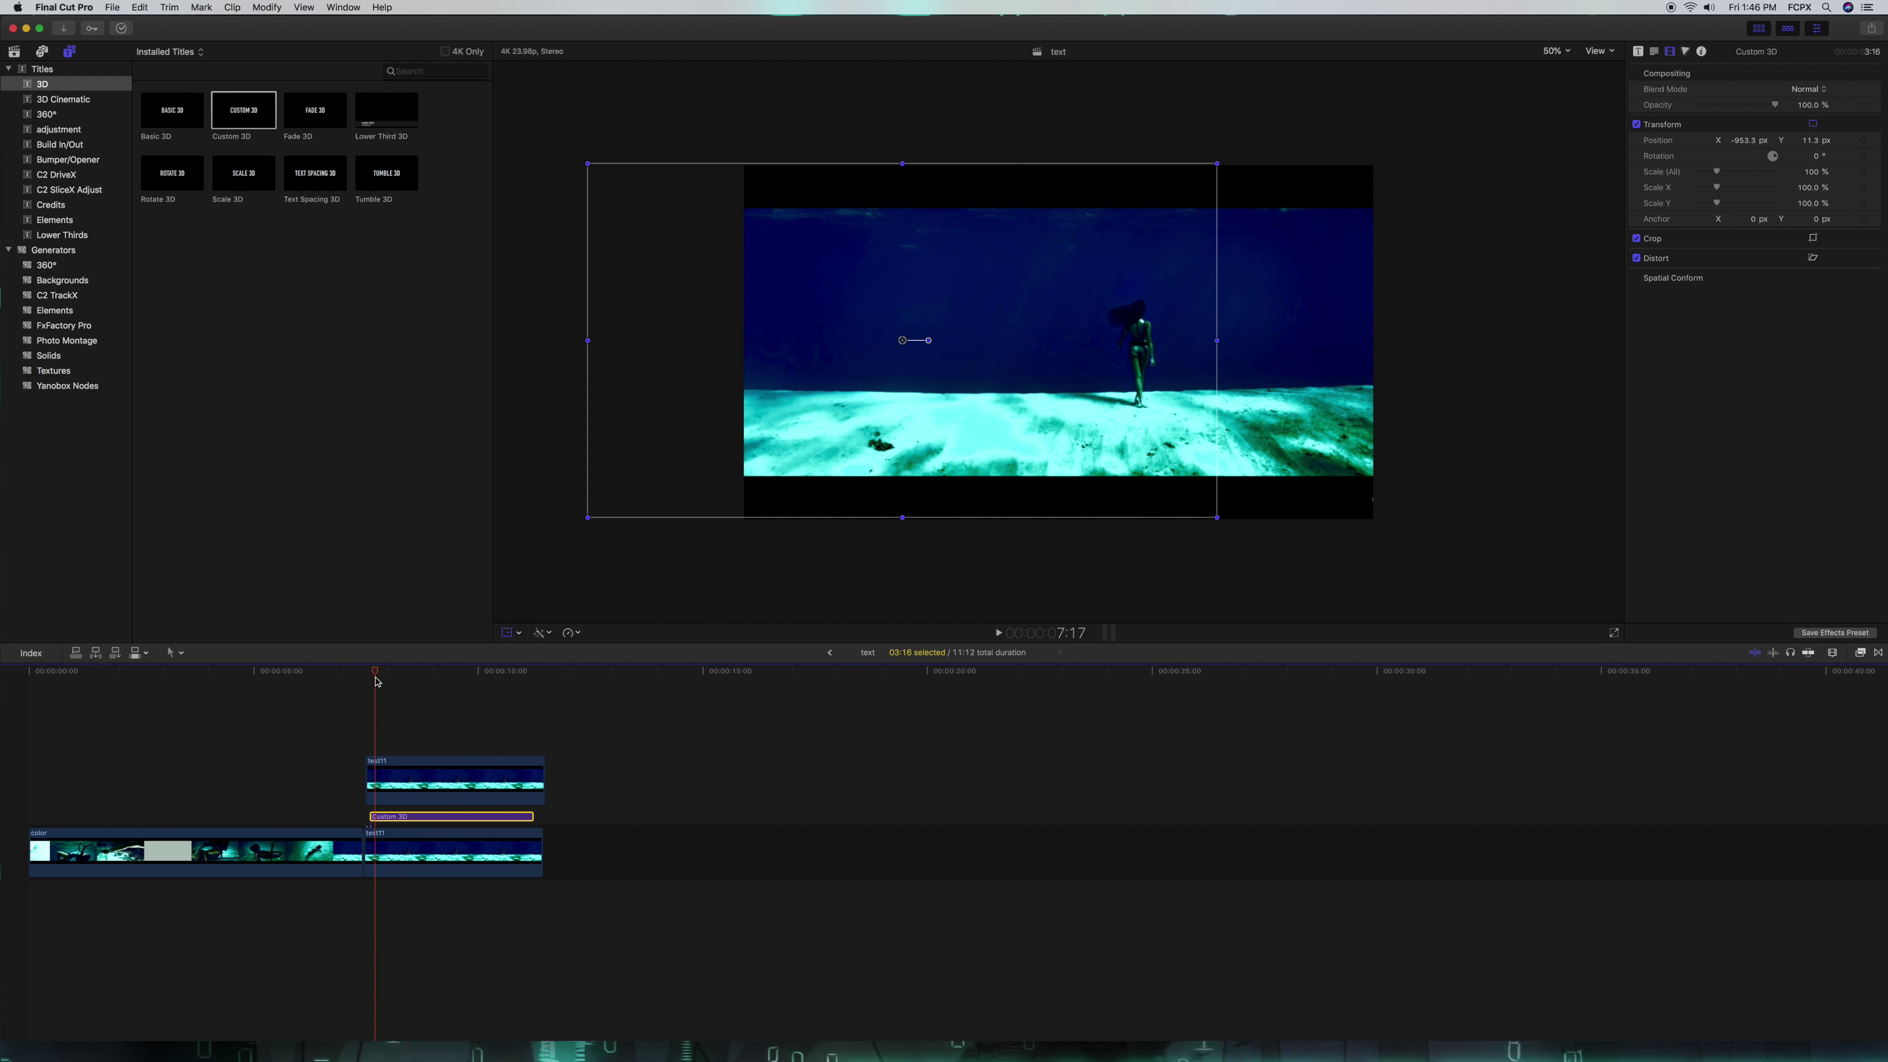
{"action": "right_click", "coordinate": [414, 822]}
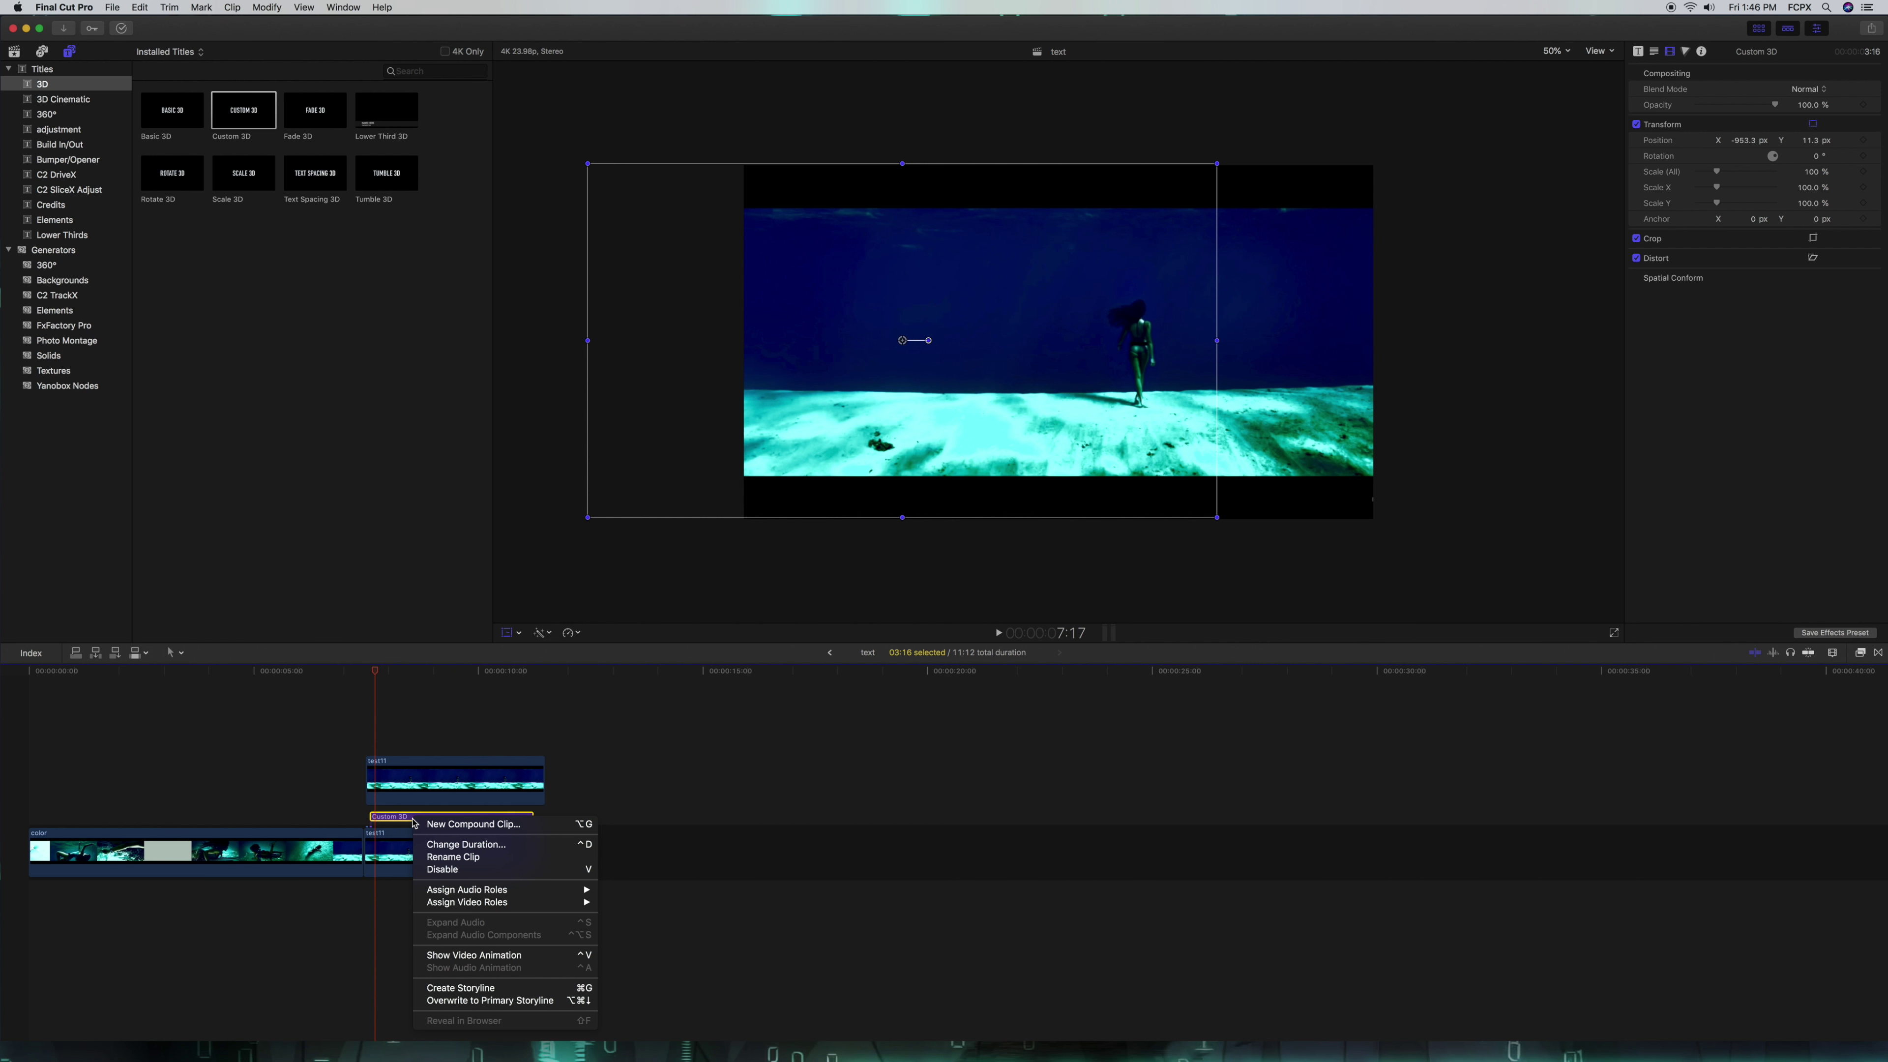
{"action": "left_click", "coordinate": [510, 957]}
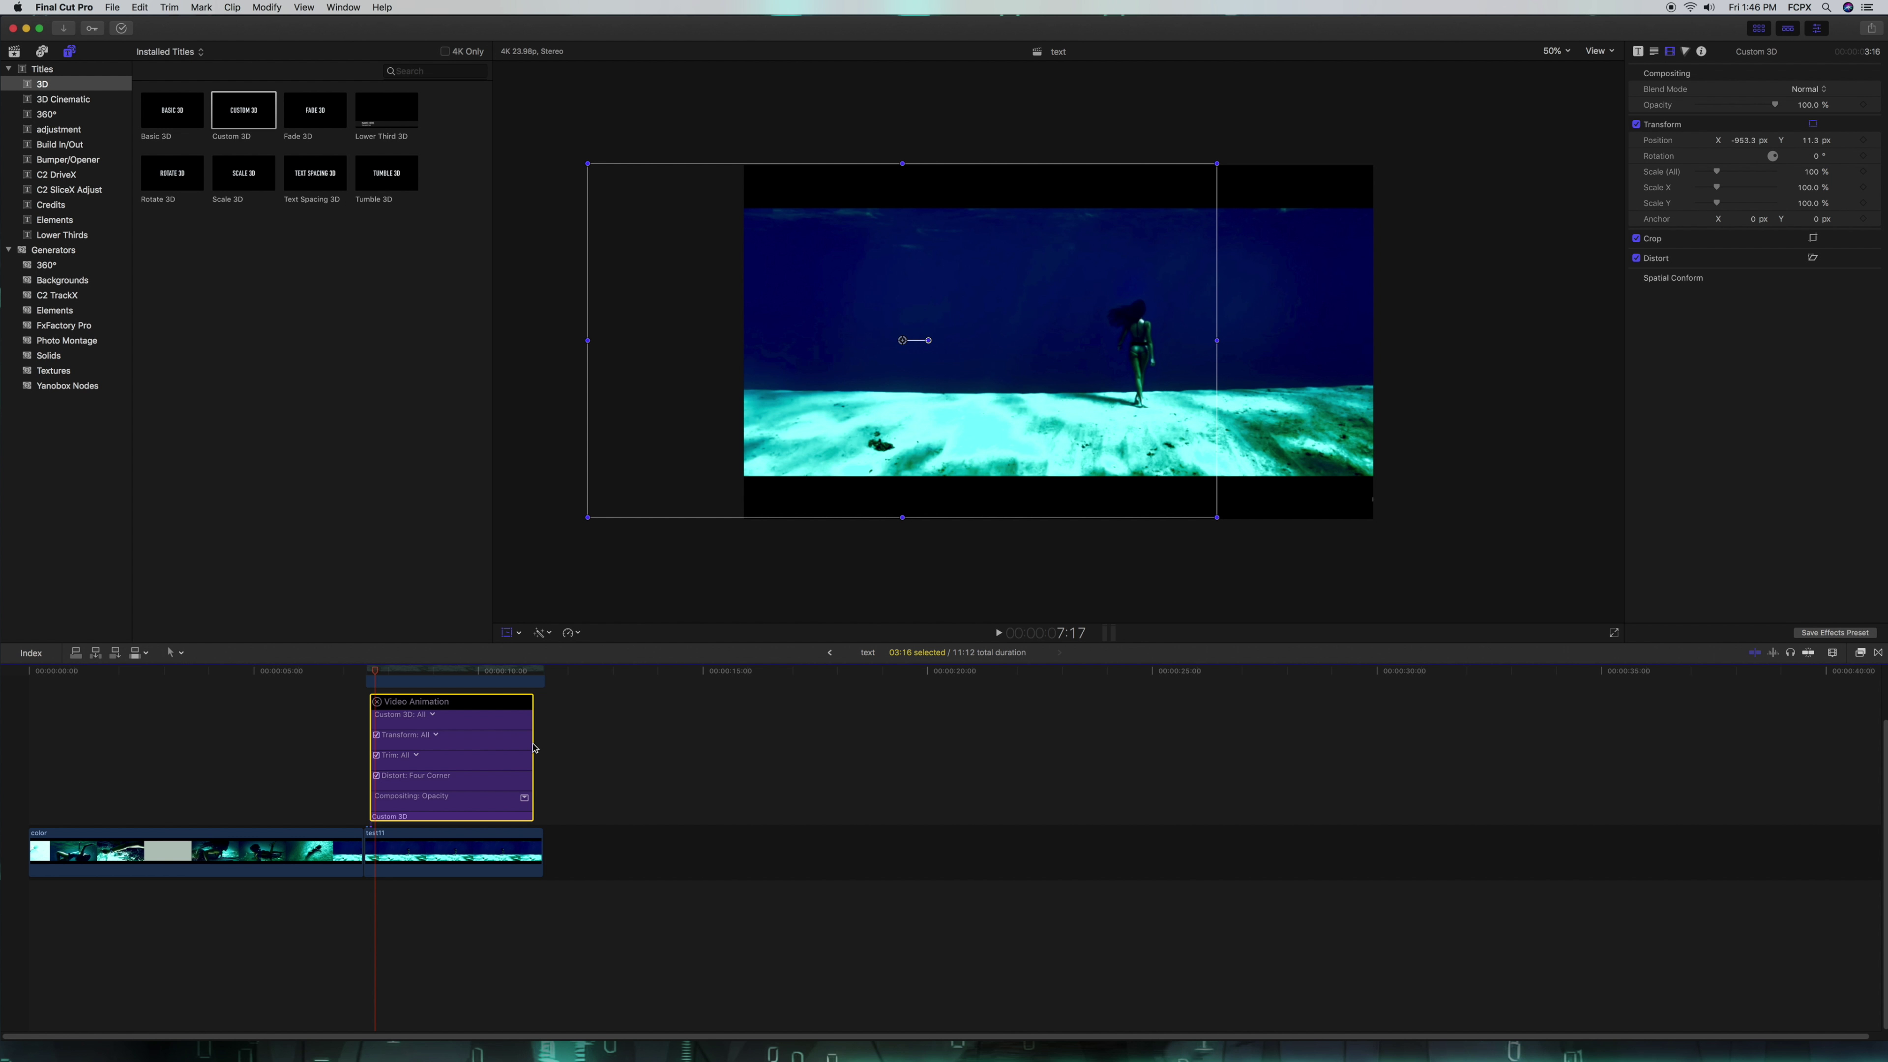
{"action": "left_click", "coordinate": [525, 799]}
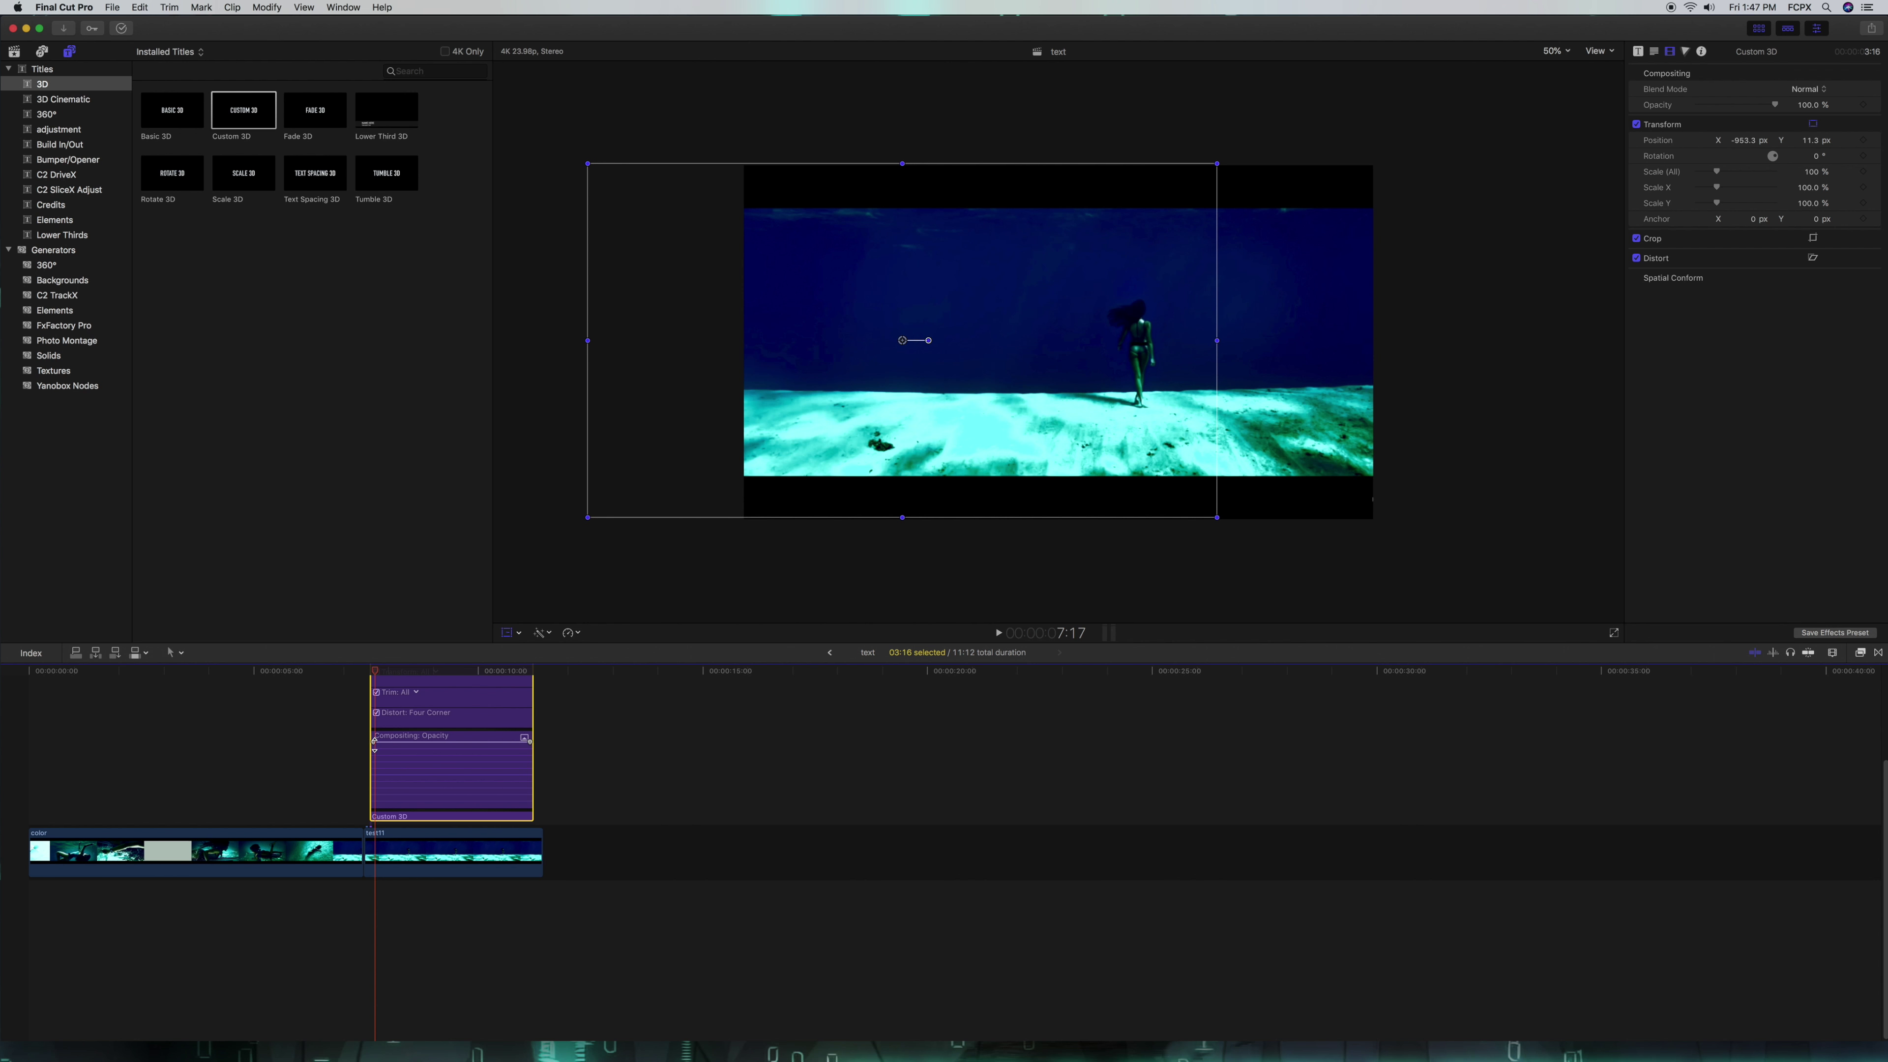
{"action": "left_click_drag", "start_coordinate": [369, 741], "coordinate": [412, 742]}
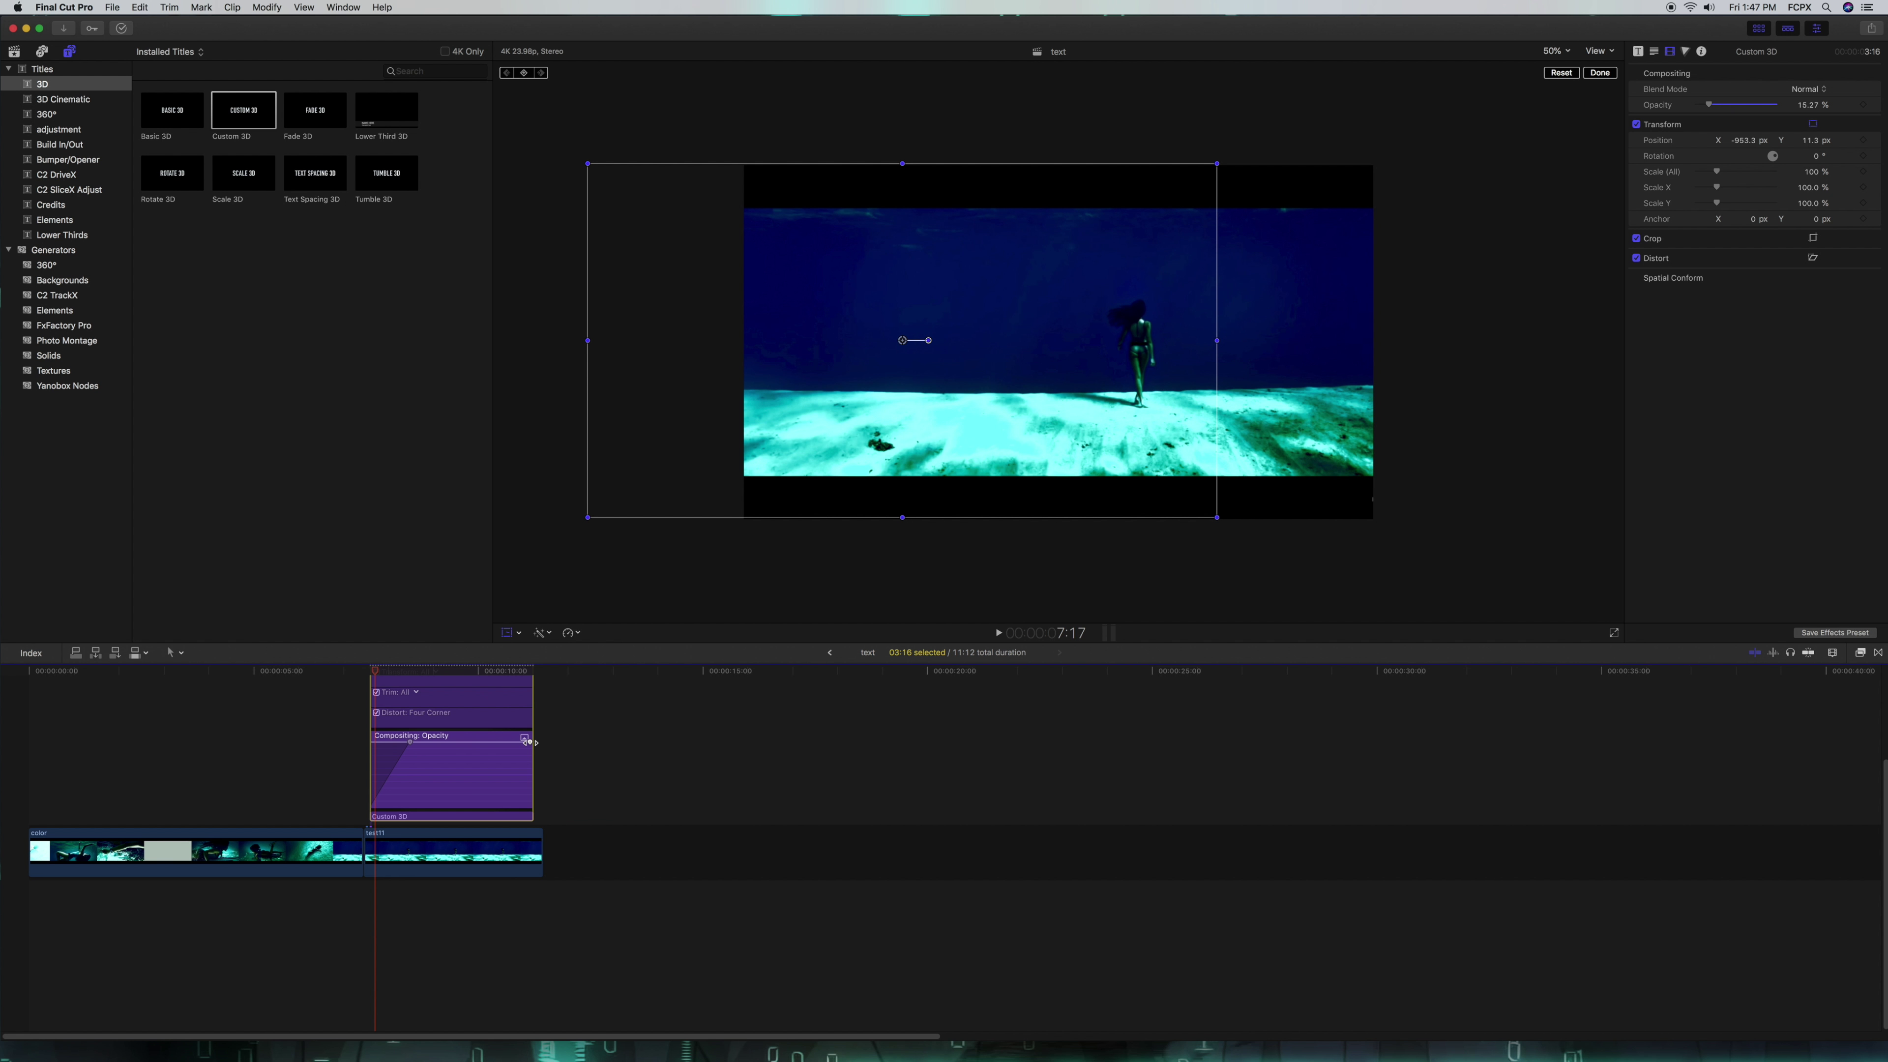
Step: Add a short opacity fade-out at the end of the Custom 3D title
{"action": "left_click_drag", "start_coordinate": [530, 742], "coordinate": [500, 743]}
{"action": "scroll", "coordinate": [500, 751], "scroll_direction": "up", "scroll_amount": 5}
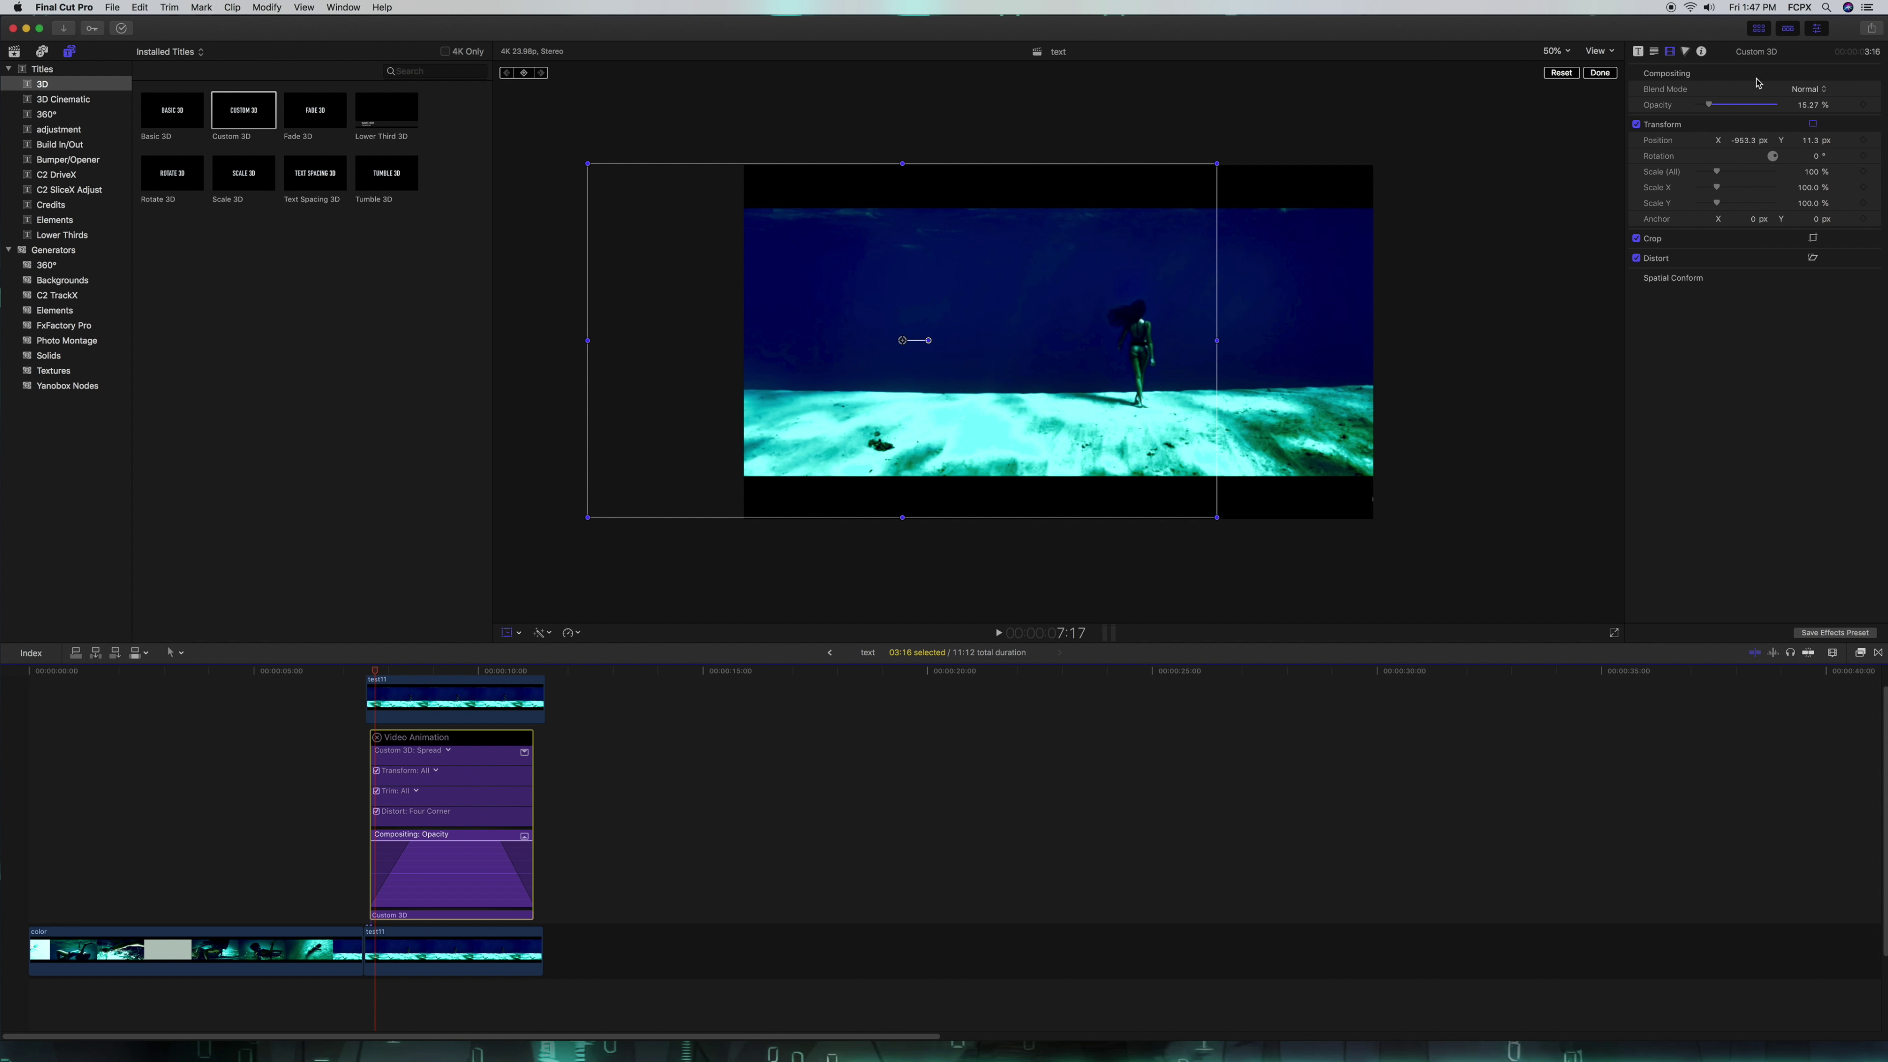
Step: Keyframe the title's position at 7:17, and again at 8:11 with the title moved to about X -795 px
{"action": "left_click", "coordinate": [1671, 51]}
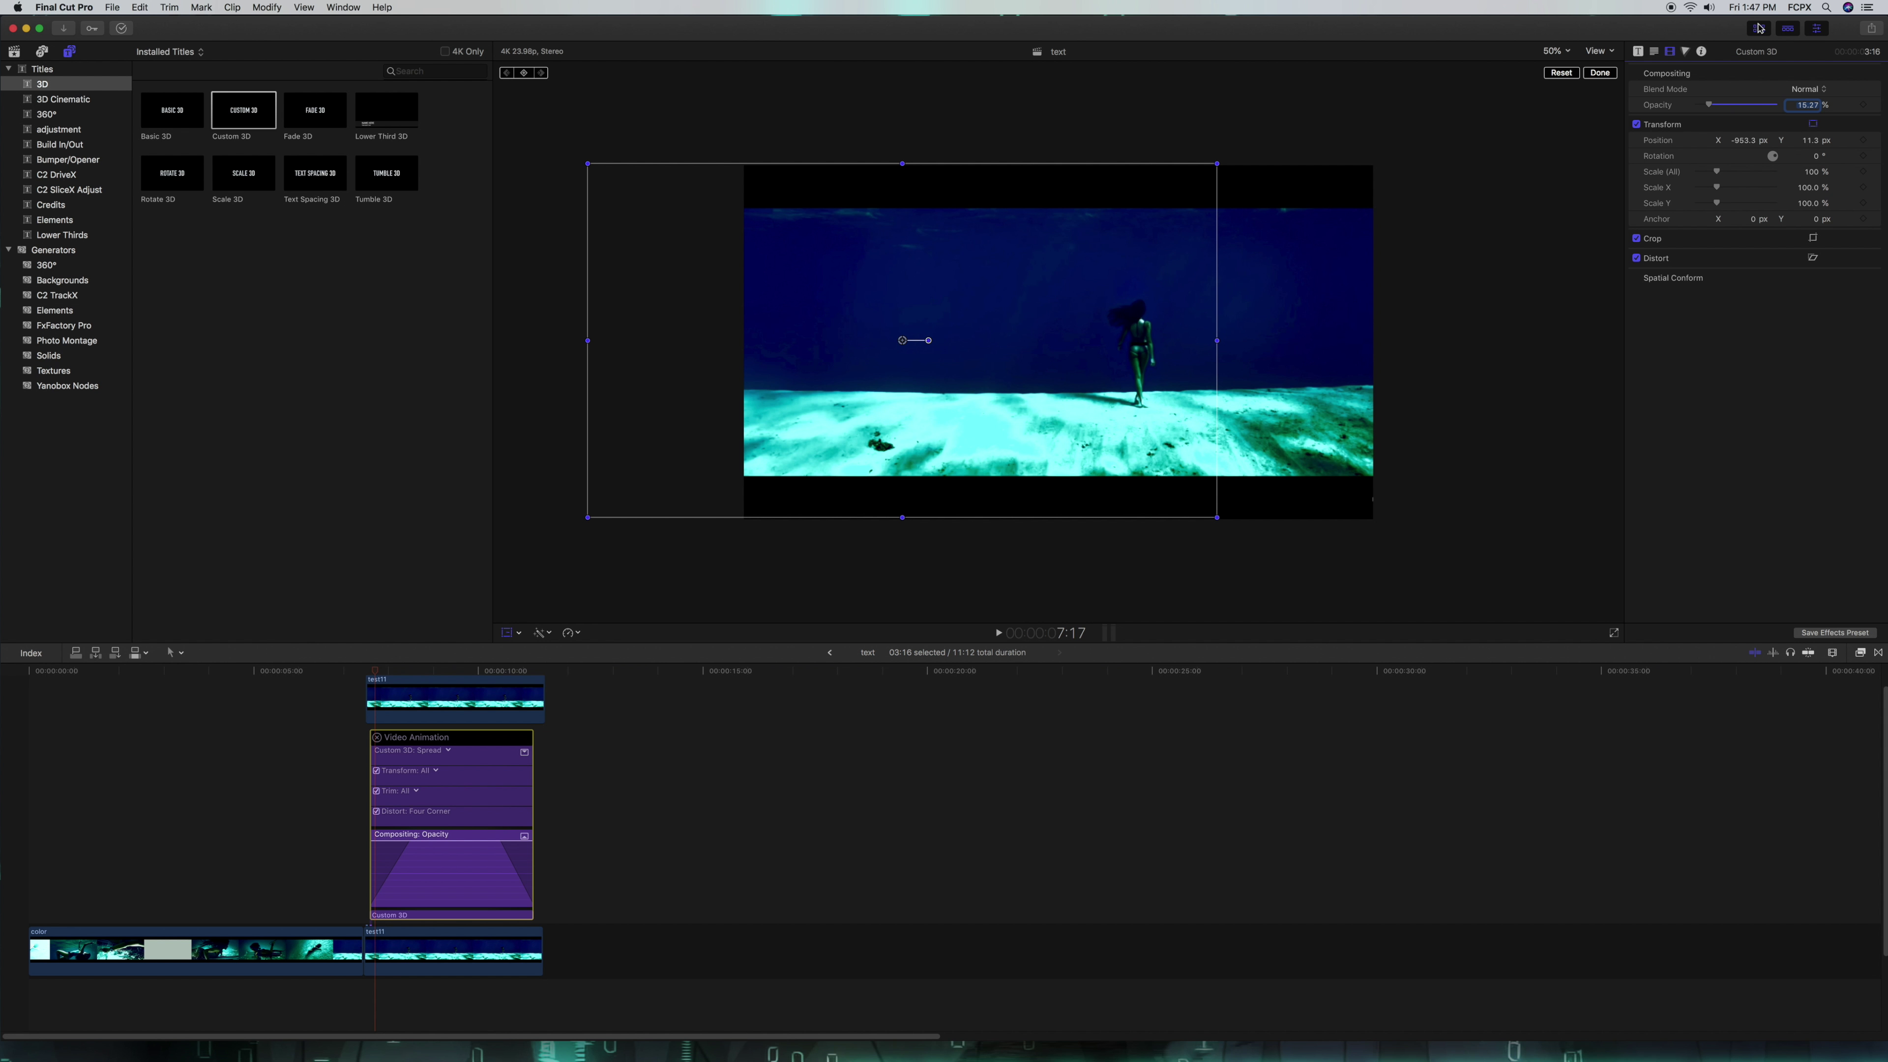
{"action": "left_click", "coordinate": [1820, 32]}
{"action": "left_click", "coordinate": [1821, 33]}
{"action": "left_click", "coordinate": [1864, 141]}
{"action": "left_click_drag", "start_coordinate": [386, 671], "coordinate": [410, 676]}
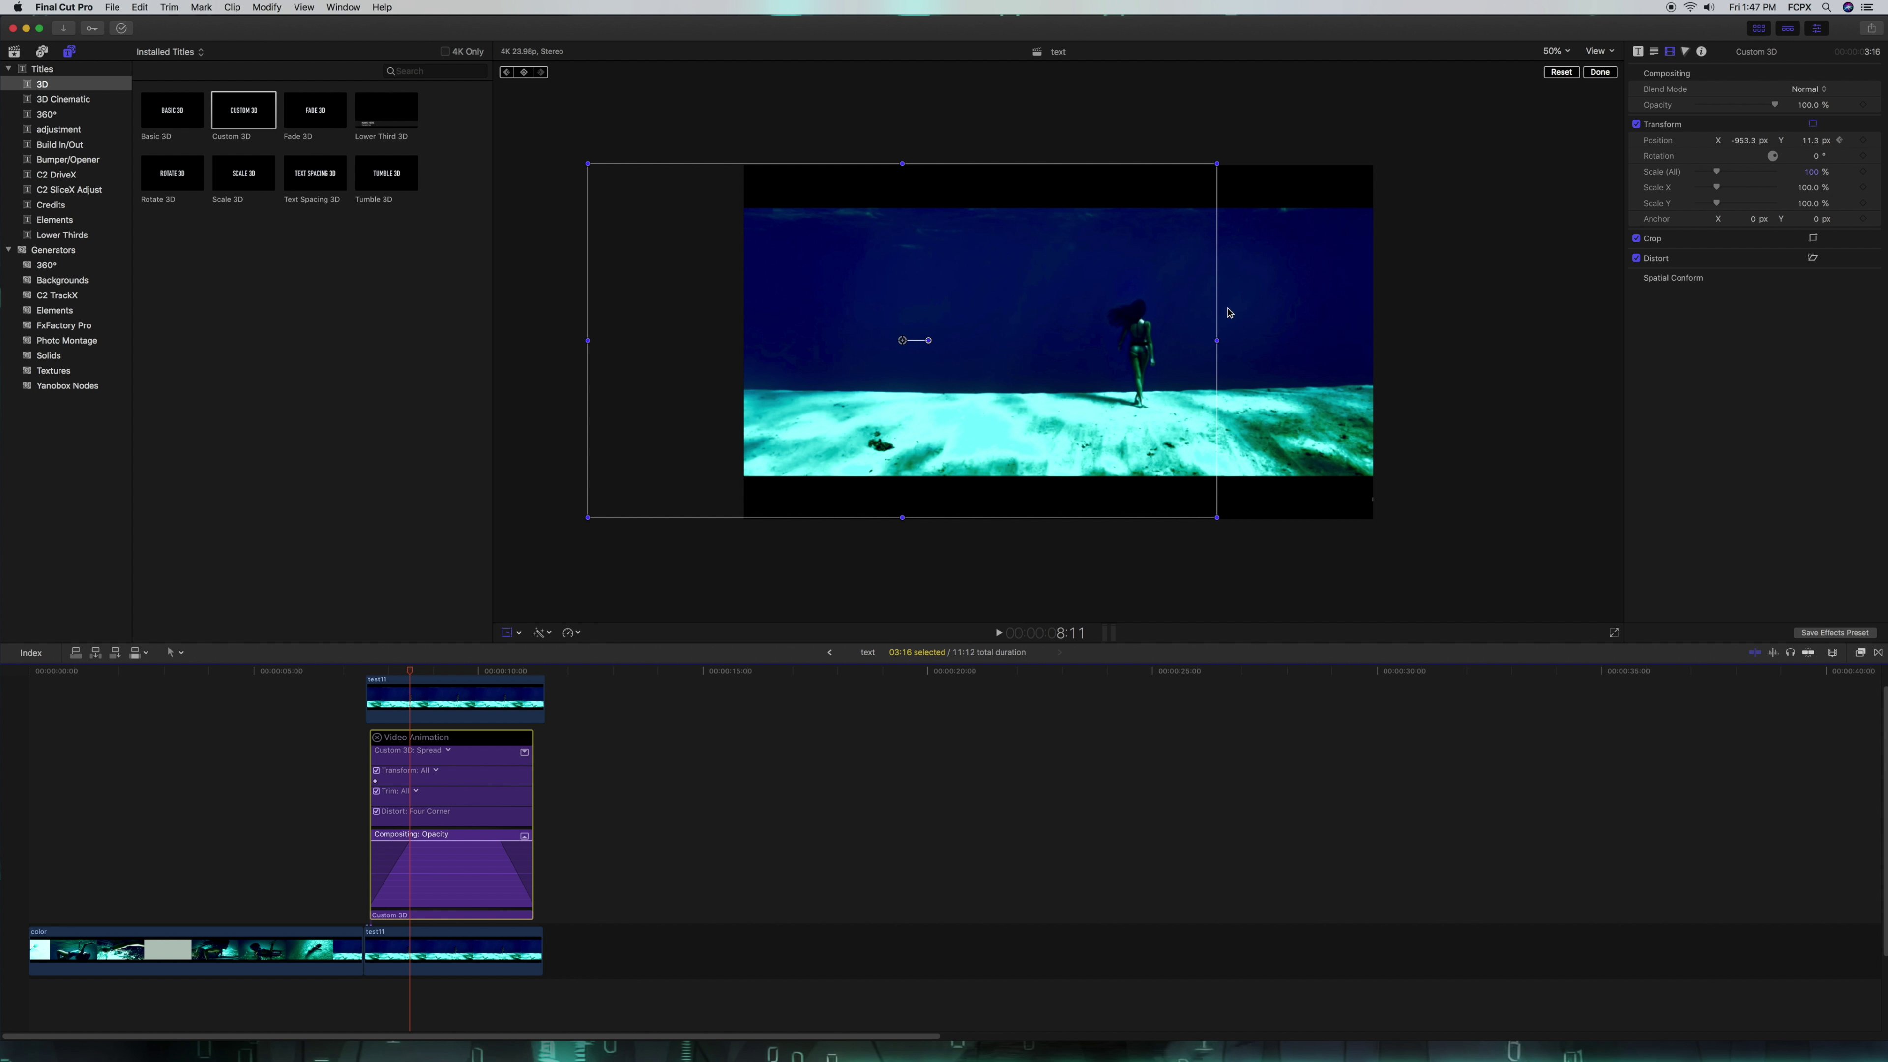
{"action": "left_click", "coordinate": [1863, 141]}
{"action": "left_click_drag", "start_coordinate": [922, 417], "coordinate": [949, 417]}
Step: At 8:23, keyframe the title at about X 1058 px so it slides out across the frame, and play back the animation
{"action": "left_click", "coordinate": [433, 671]}
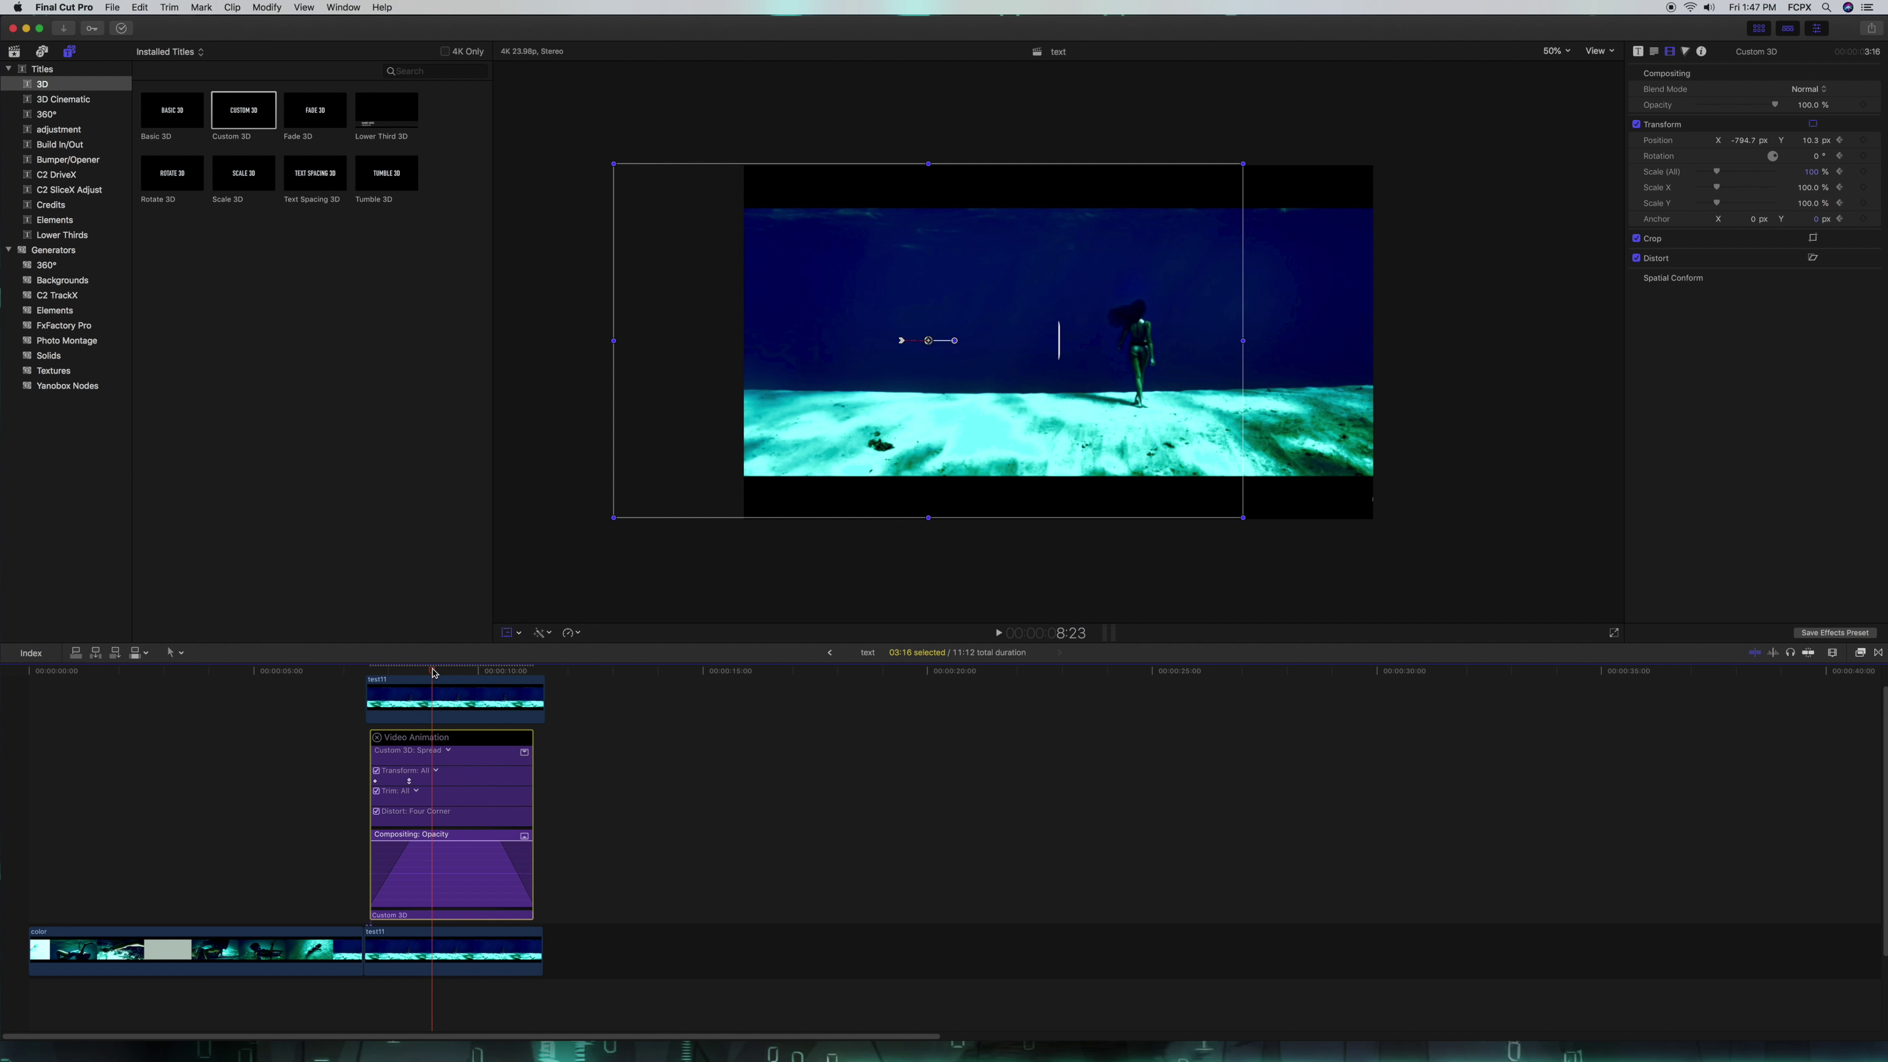
{"action": "left_click_drag", "start_coordinate": [989, 391], "coordinate": [1293, 390]}
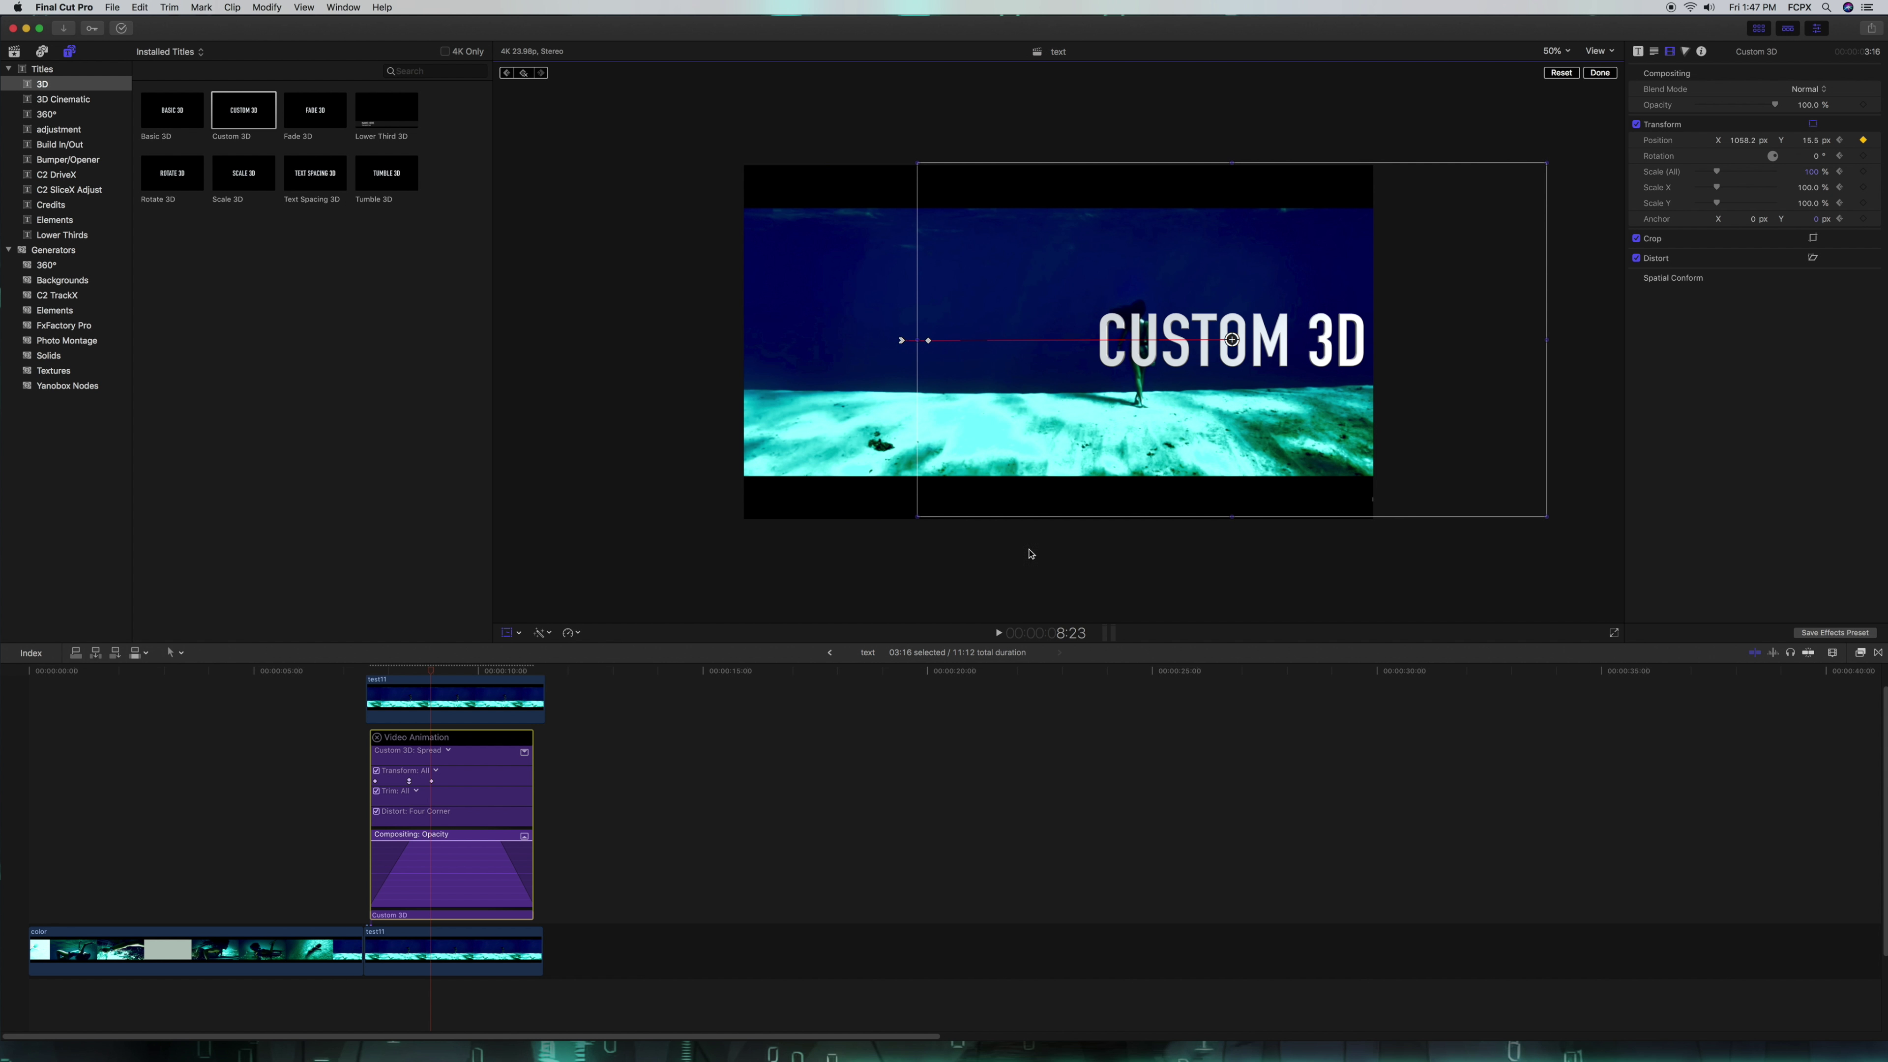
{"action": "left_click", "coordinate": [373, 671]}
{"action": "key", "text": "space"}
{"action": "key", "text": "space"}
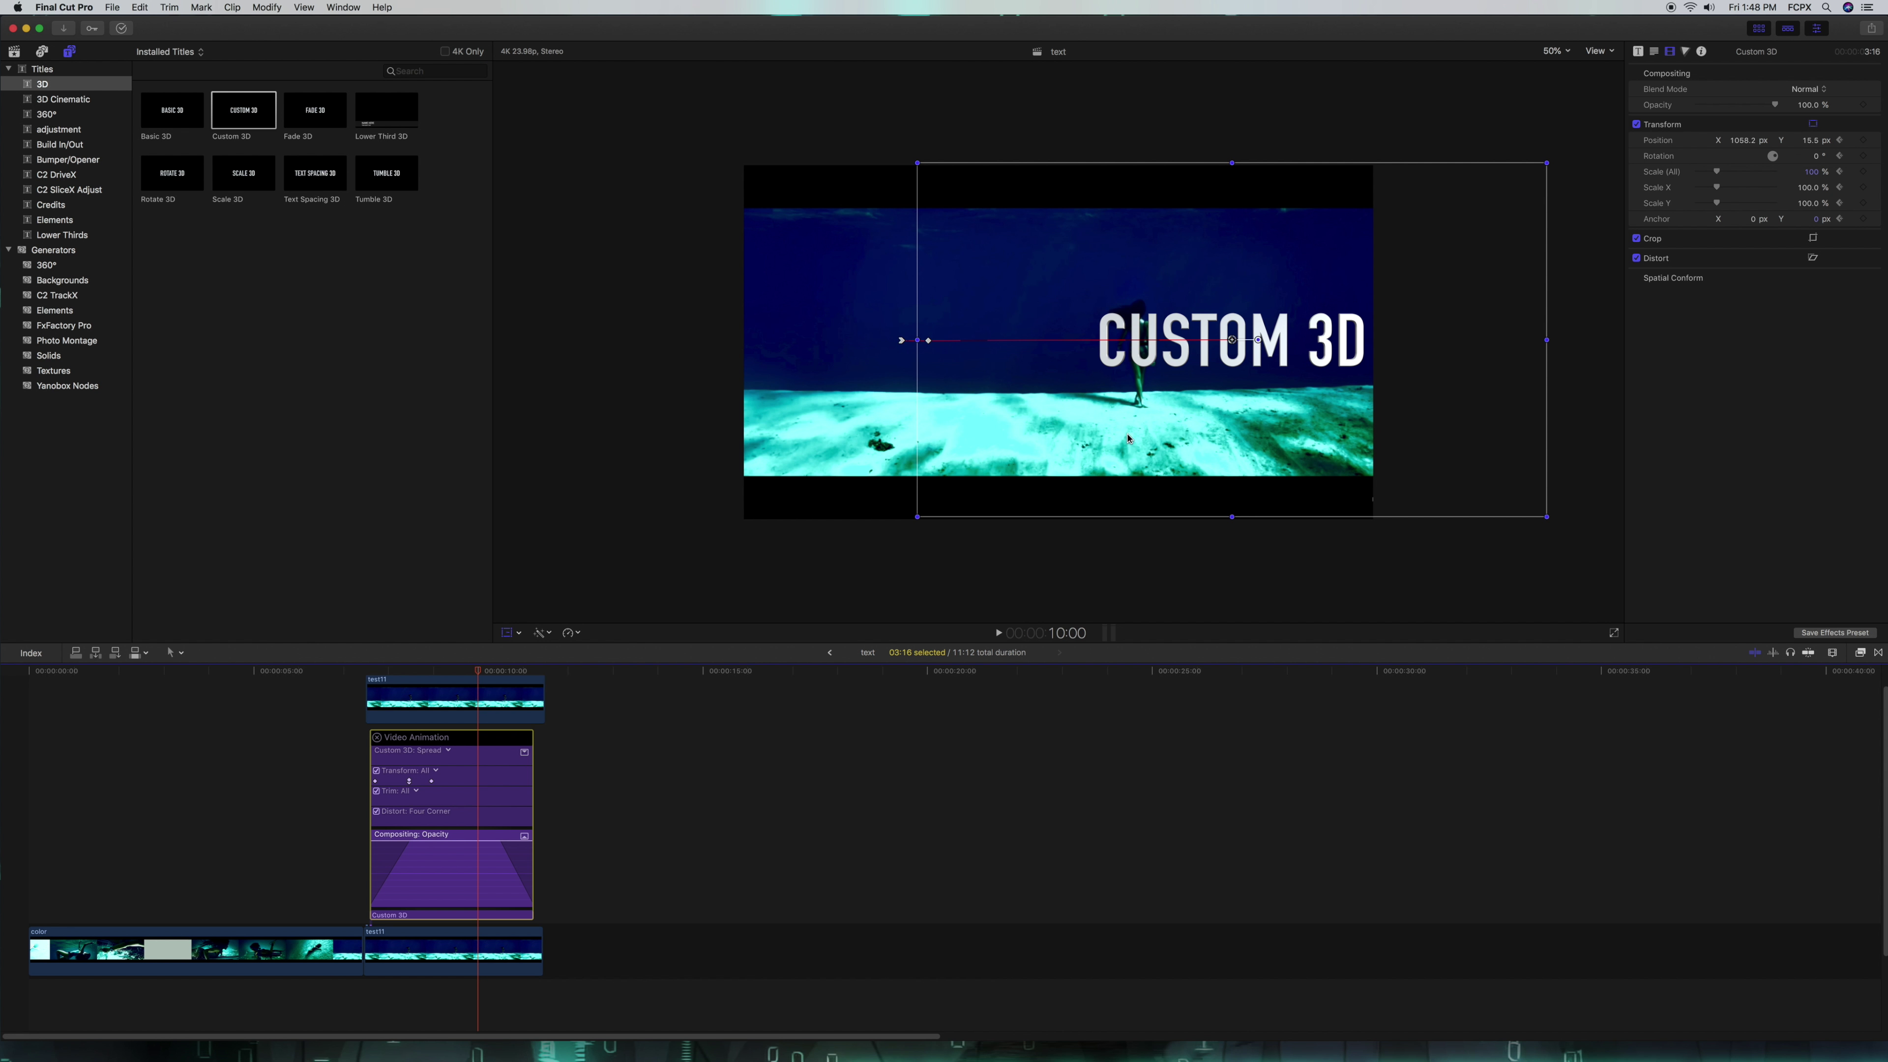
Step: At 10:00, move the title back to about X -875 px with a position keyframe and close its video animation display
{"action": "left_click_drag", "start_coordinate": [1226, 429], "coordinate": [908, 429]}
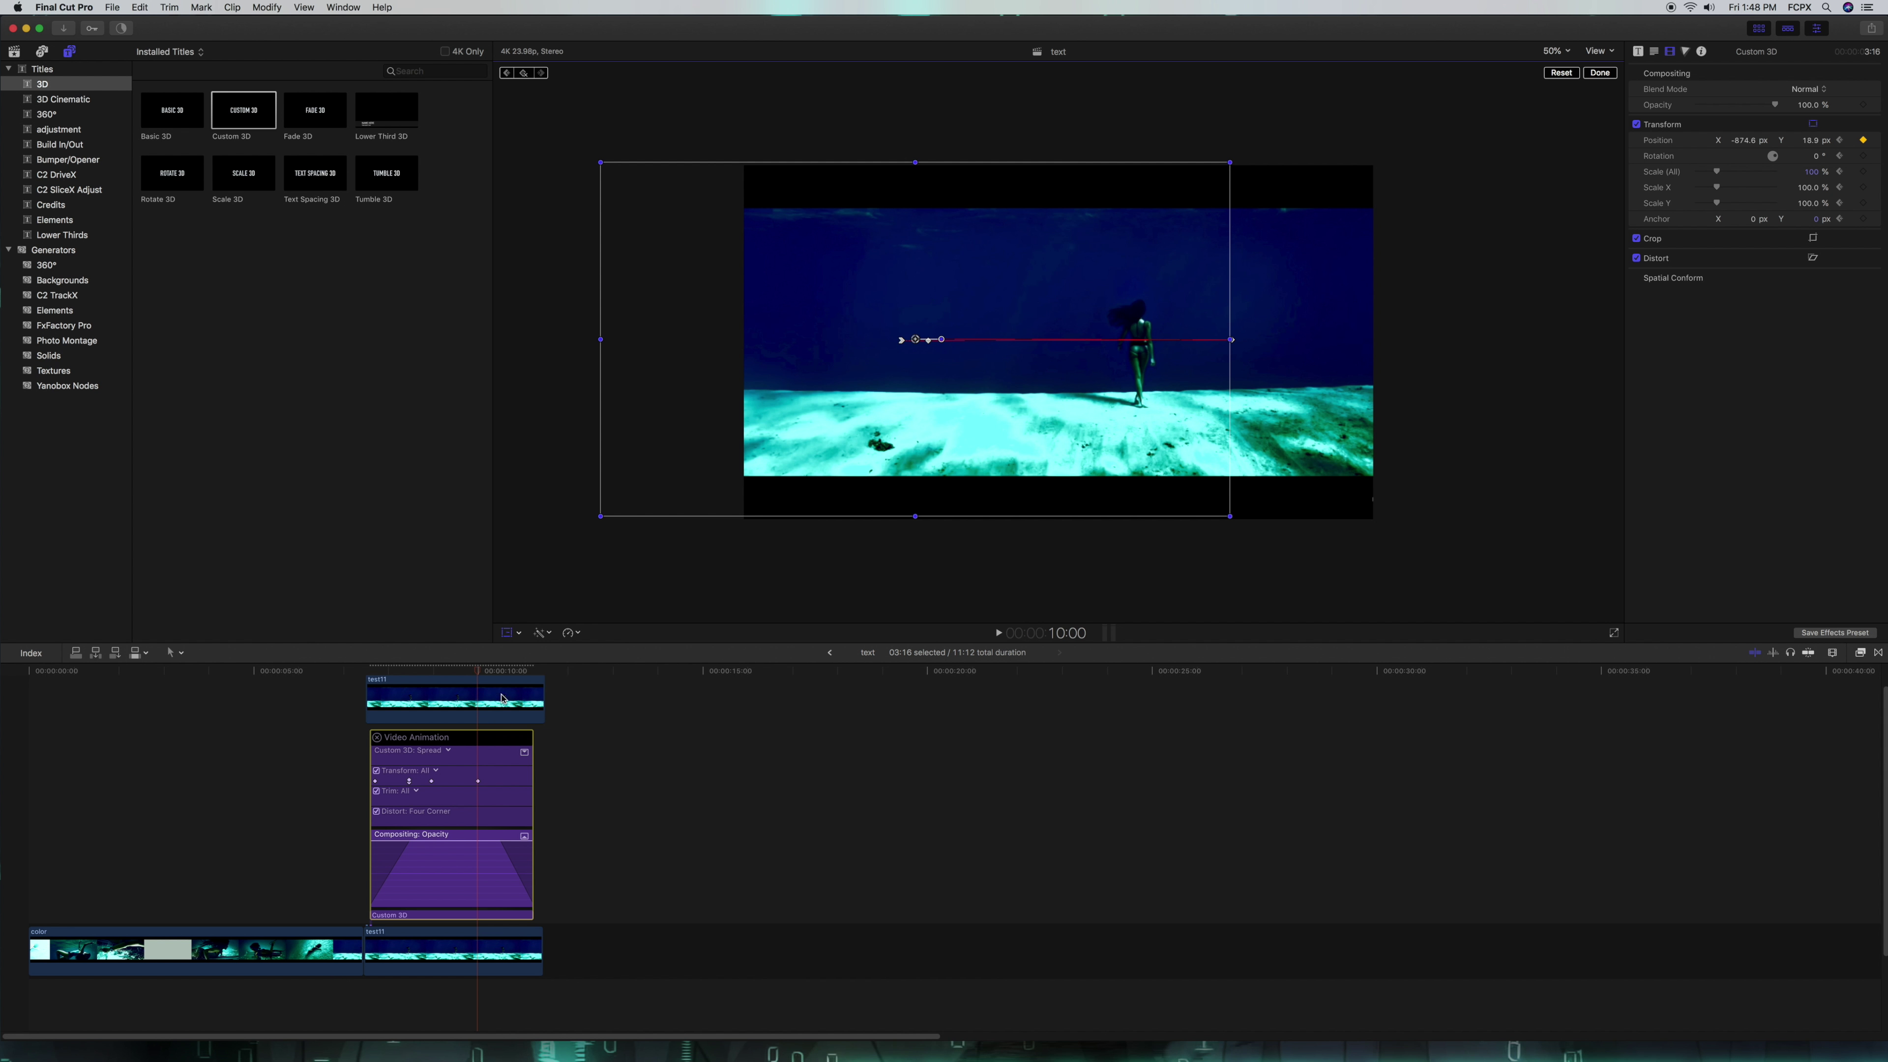
{"action": "scroll", "coordinate": [568, 755], "scroll_direction": "up", "scroll_amount": 3}
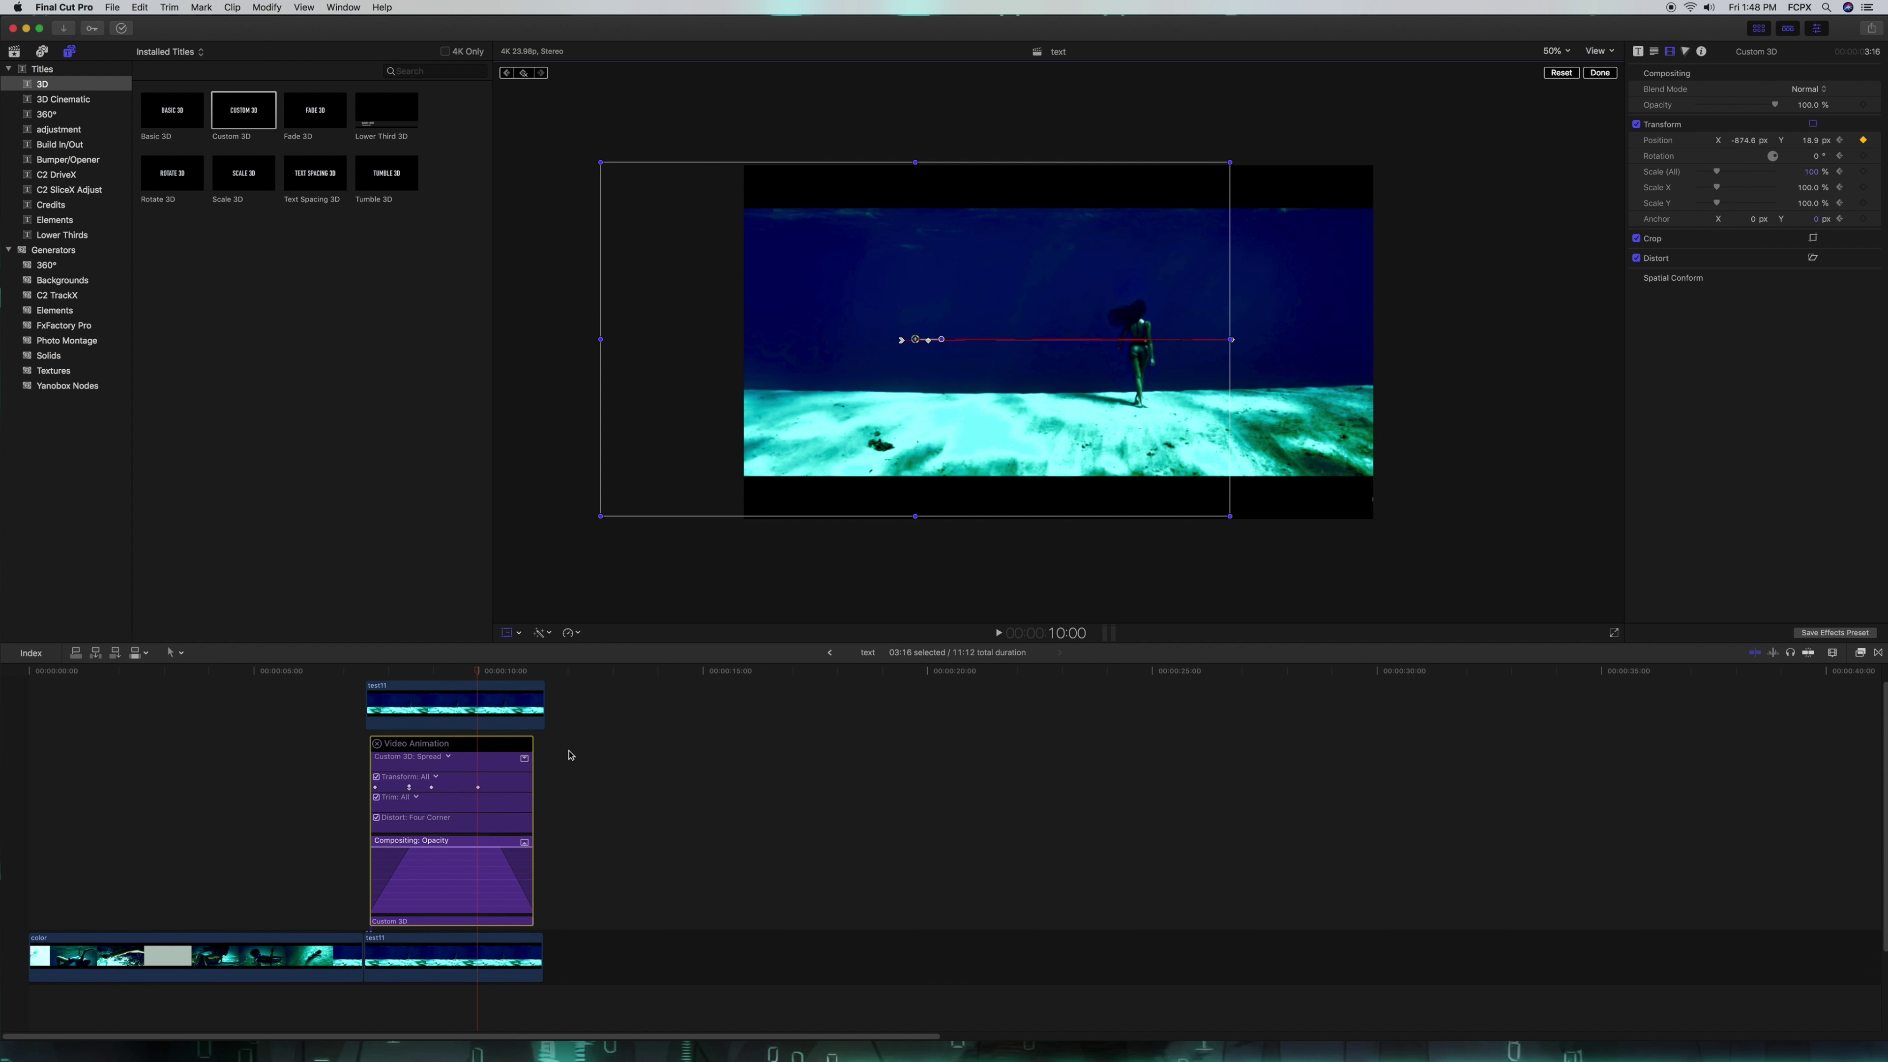
{"action": "left_click", "coordinate": [378, 766]}
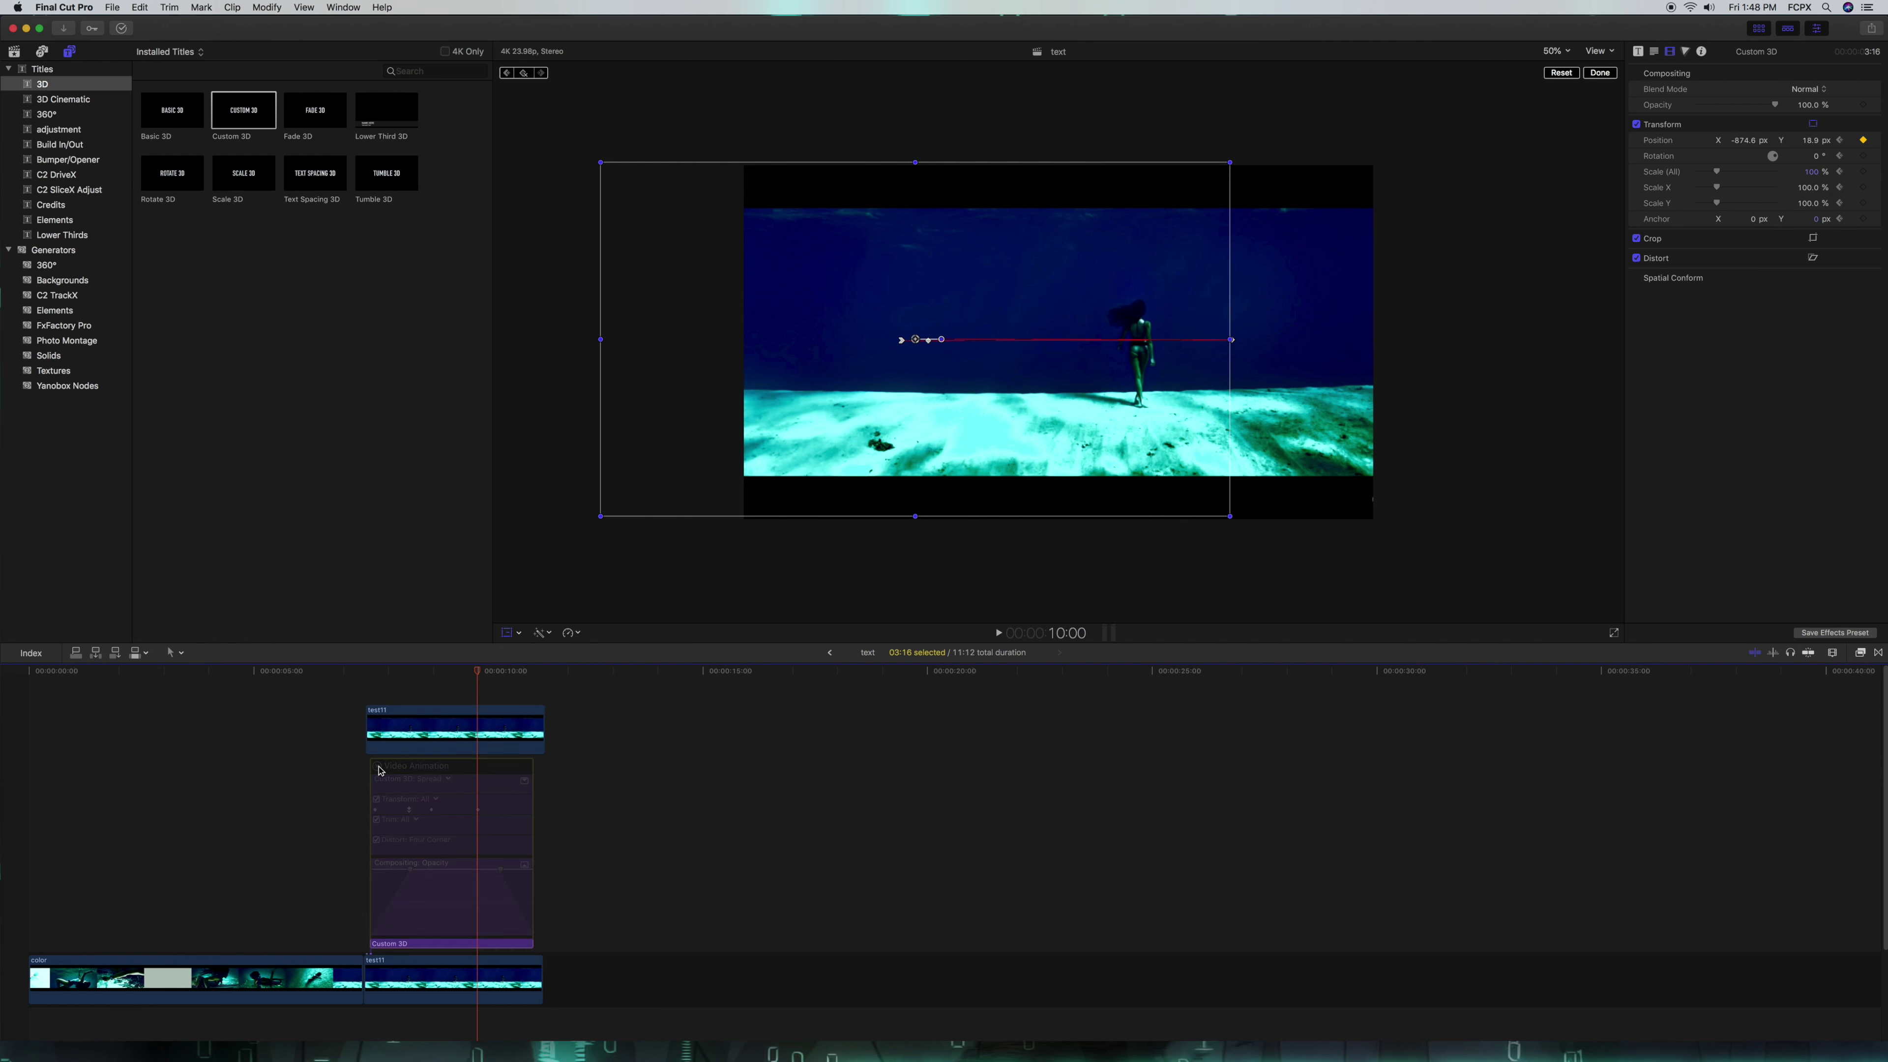
Step: Shorten the upper test11 still so it ends at 9:05, while the title is fully out on the right side of the frame
{"action": "left_click_drag", "start_coordinate": [542, 888], "coordinate": [476, 892]}
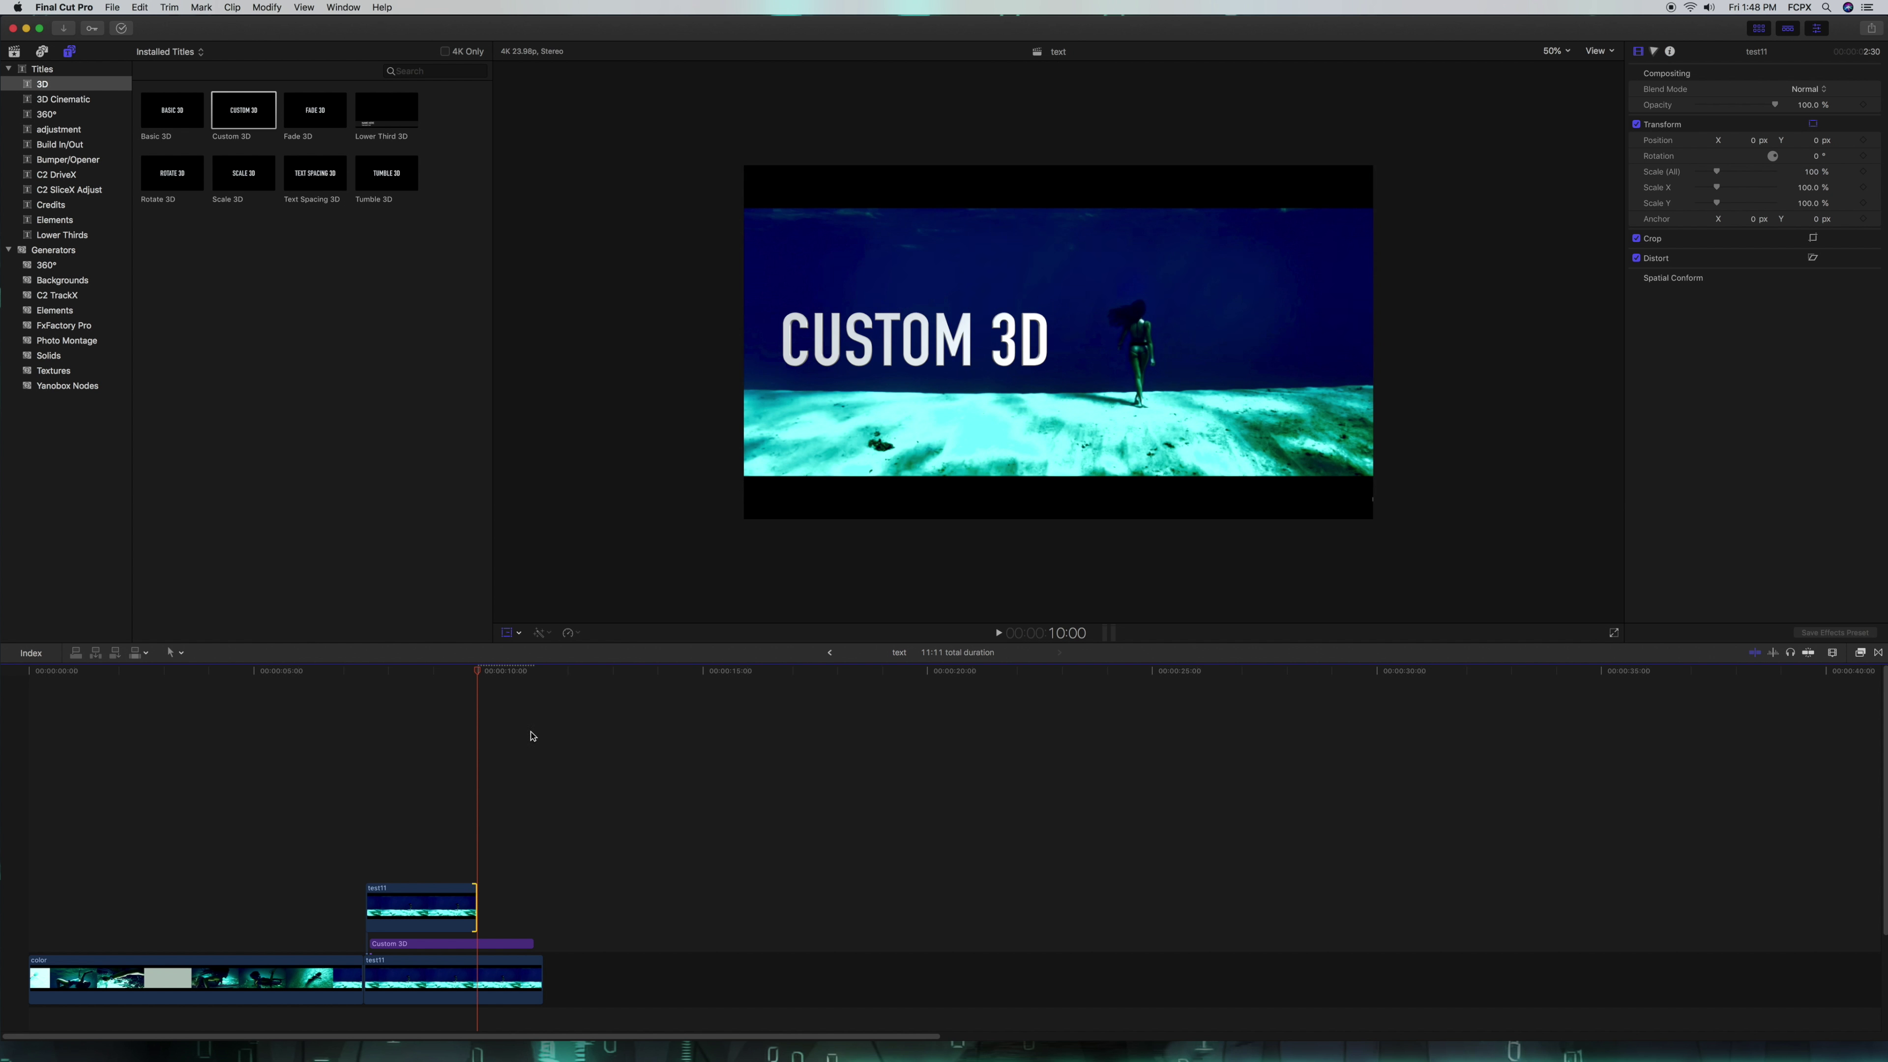
{"action": "left_click", "coordinate": [445, 673]}
{"action": "mouse_move", "coordinate": [445, 673]}
{"action": "left_mouse_down"}
{"action": "mouse_move", "coordinate": [360, 673]}
{"action": "mouse_move", "coordinate": [459, 681]}
{"action": "mouse_move", "coordinate": [443, 681]}
{"action": "left_mouse_up"}
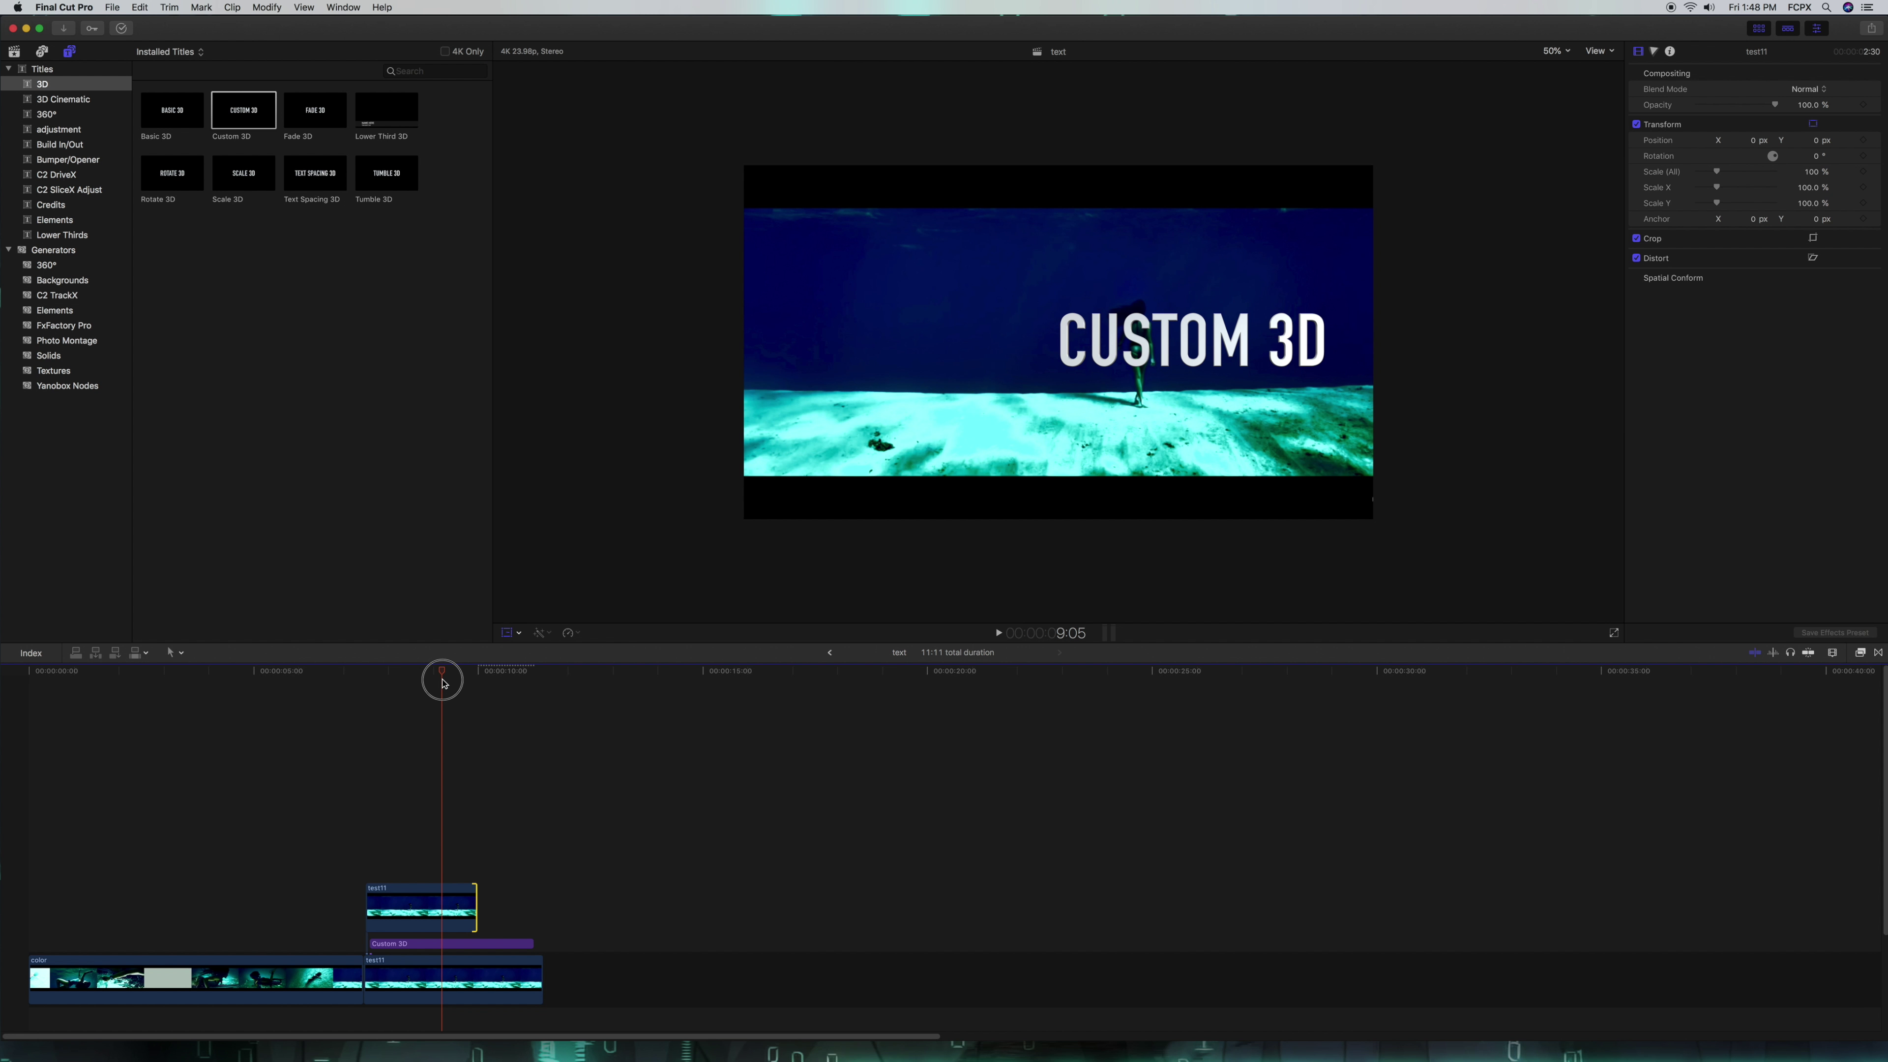
{"action": "left_click_drag", "start_coordinate": [478, 891], "coordinate": [442, 902]}
{"action": "mouse_move", "coordinate": [444, 669]}
{"action": "left_mouse_down"}
{"action": "mouse_move", "coordinate": [392, 674]}
{"action": "mouse_move", "coordinate": [479, 674]}
{"action": "left_mouse_up"}
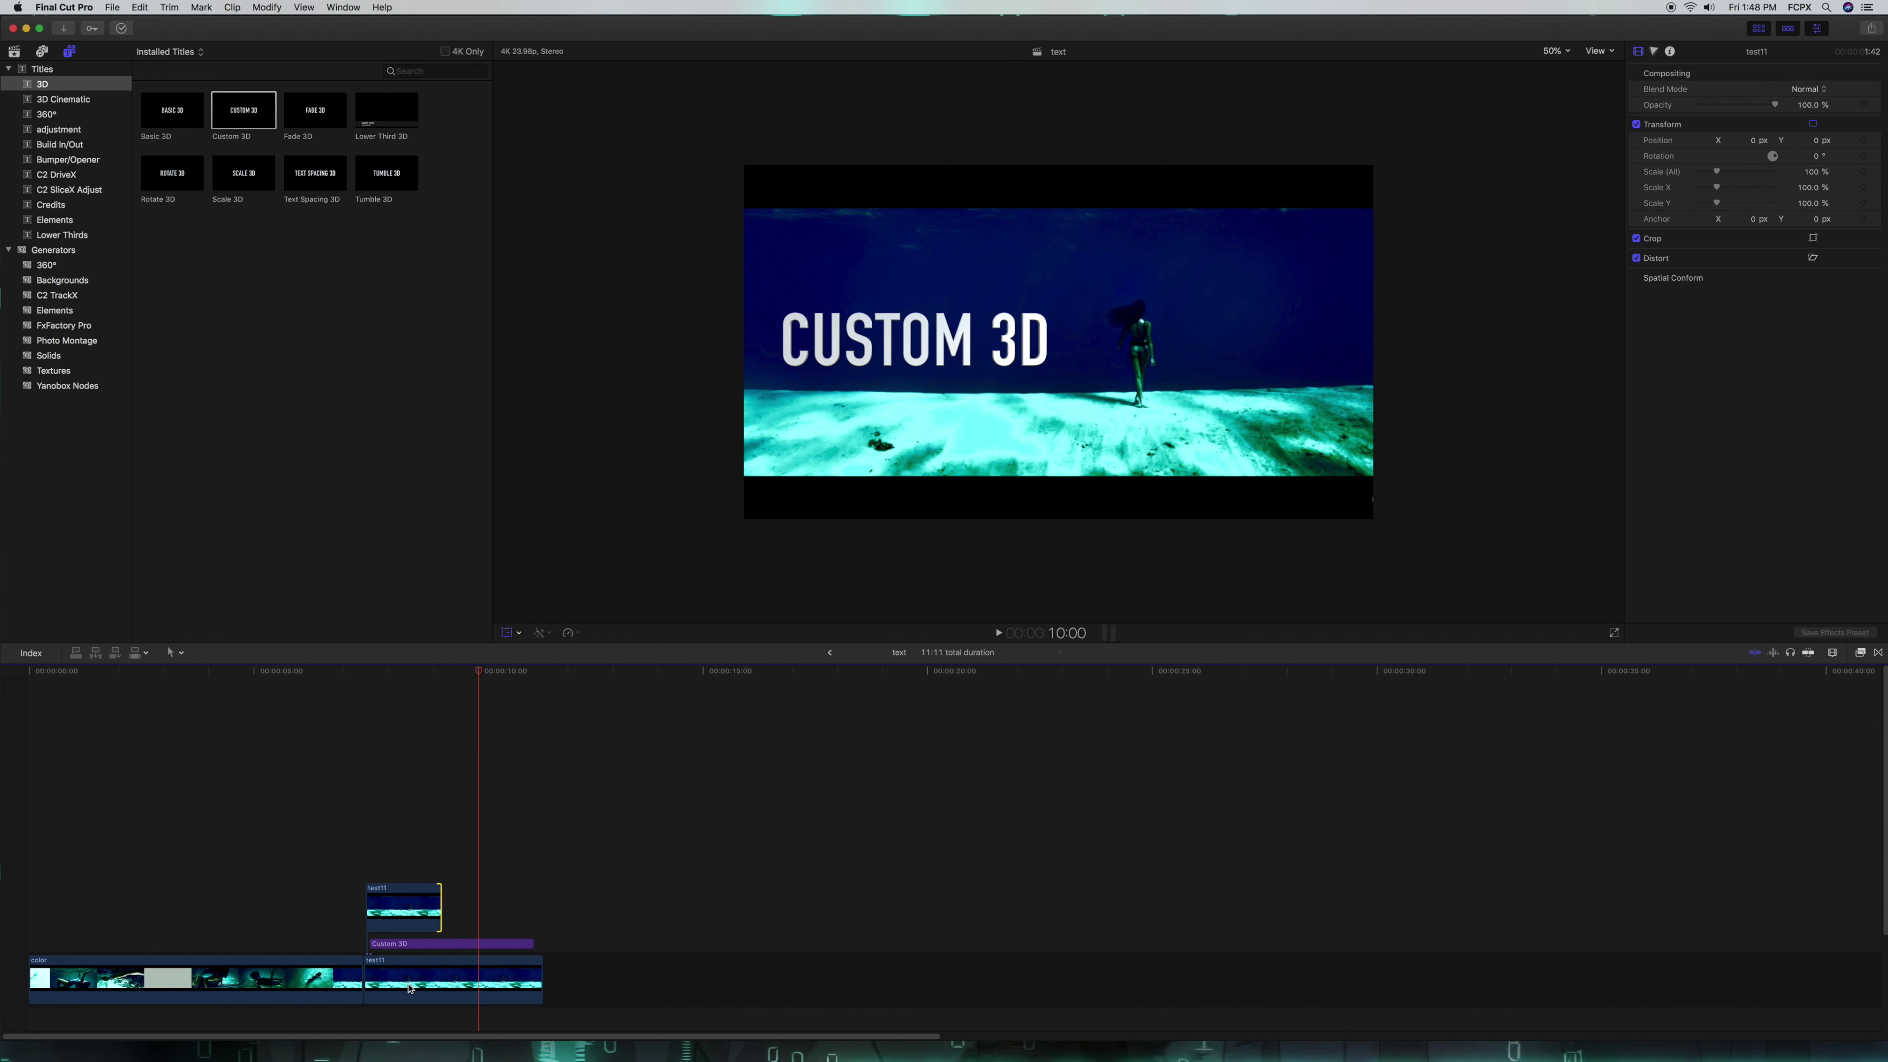
Step: Replace the Custom 3D title's text with "Deep blue"
{"action": "left_click", "coordinate": [444, 948]}
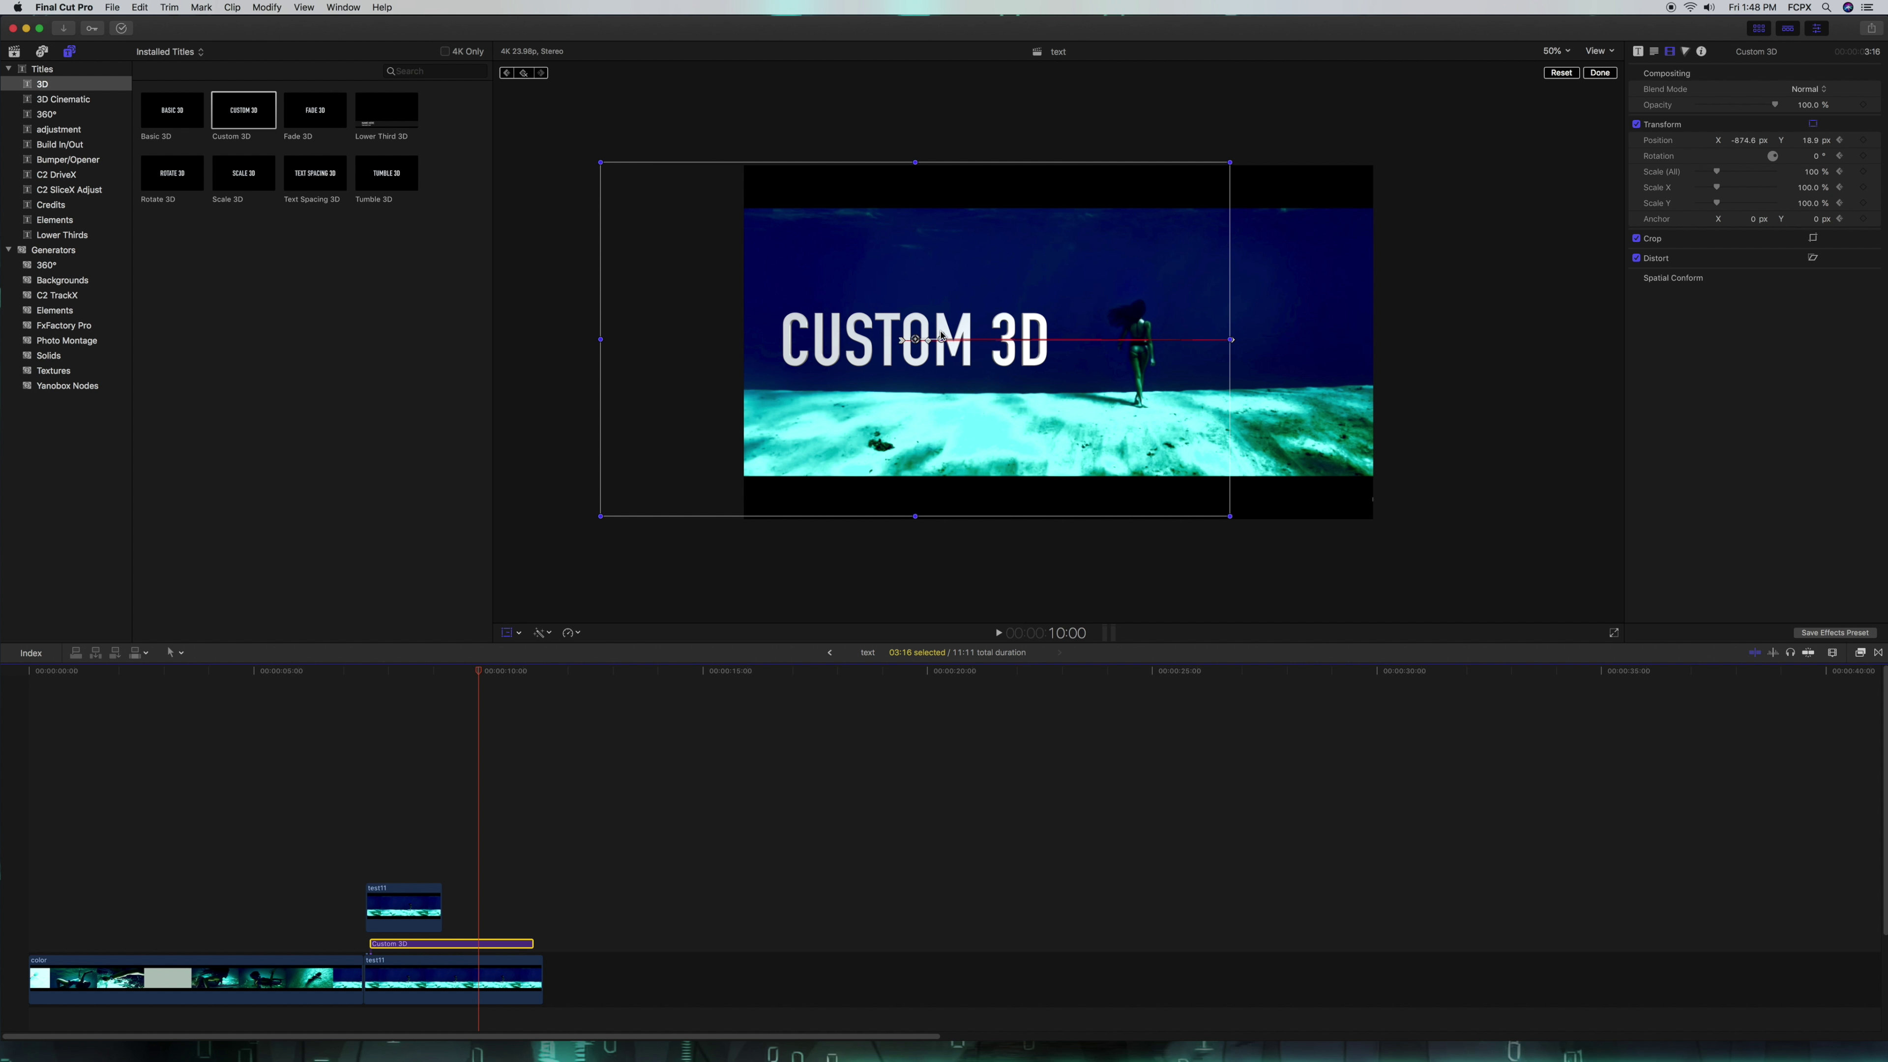
{"action": "left_click", "coordinate": [1131, 341]}
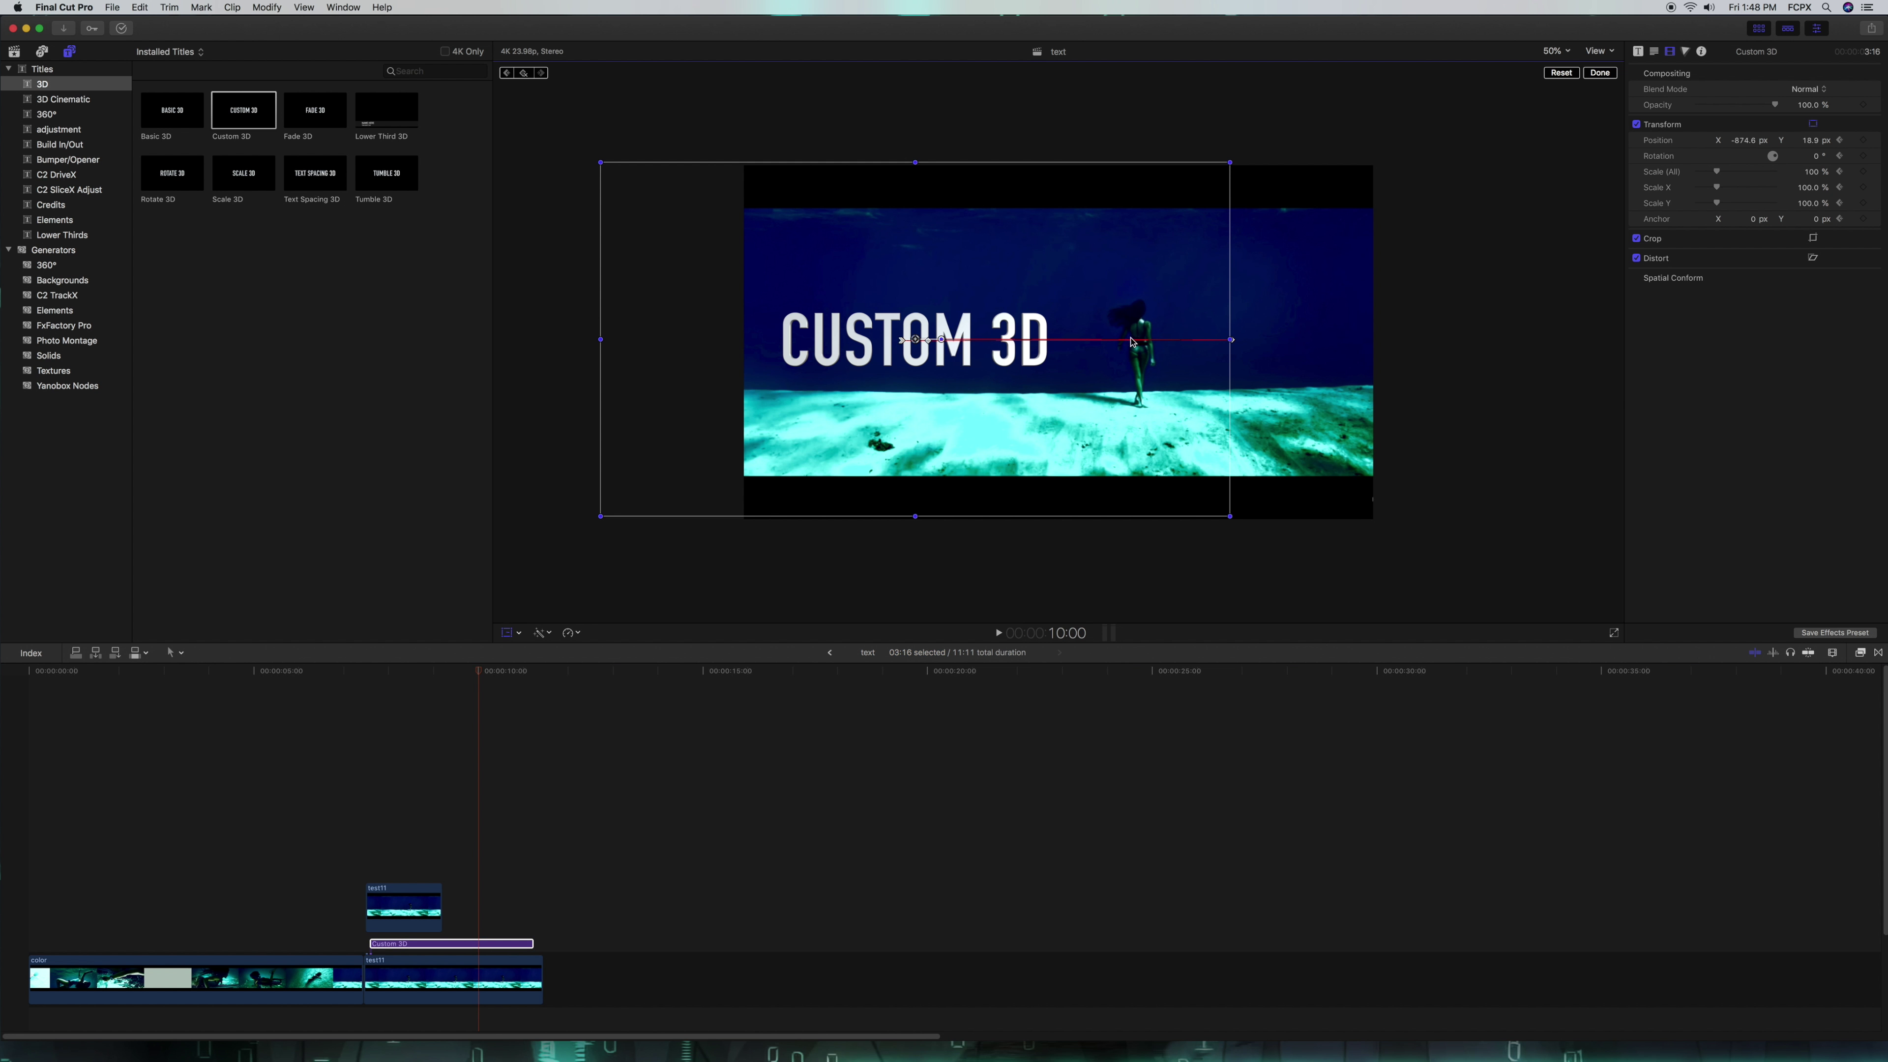
{"action": "left_click", "coordinate": [1638, 52]}
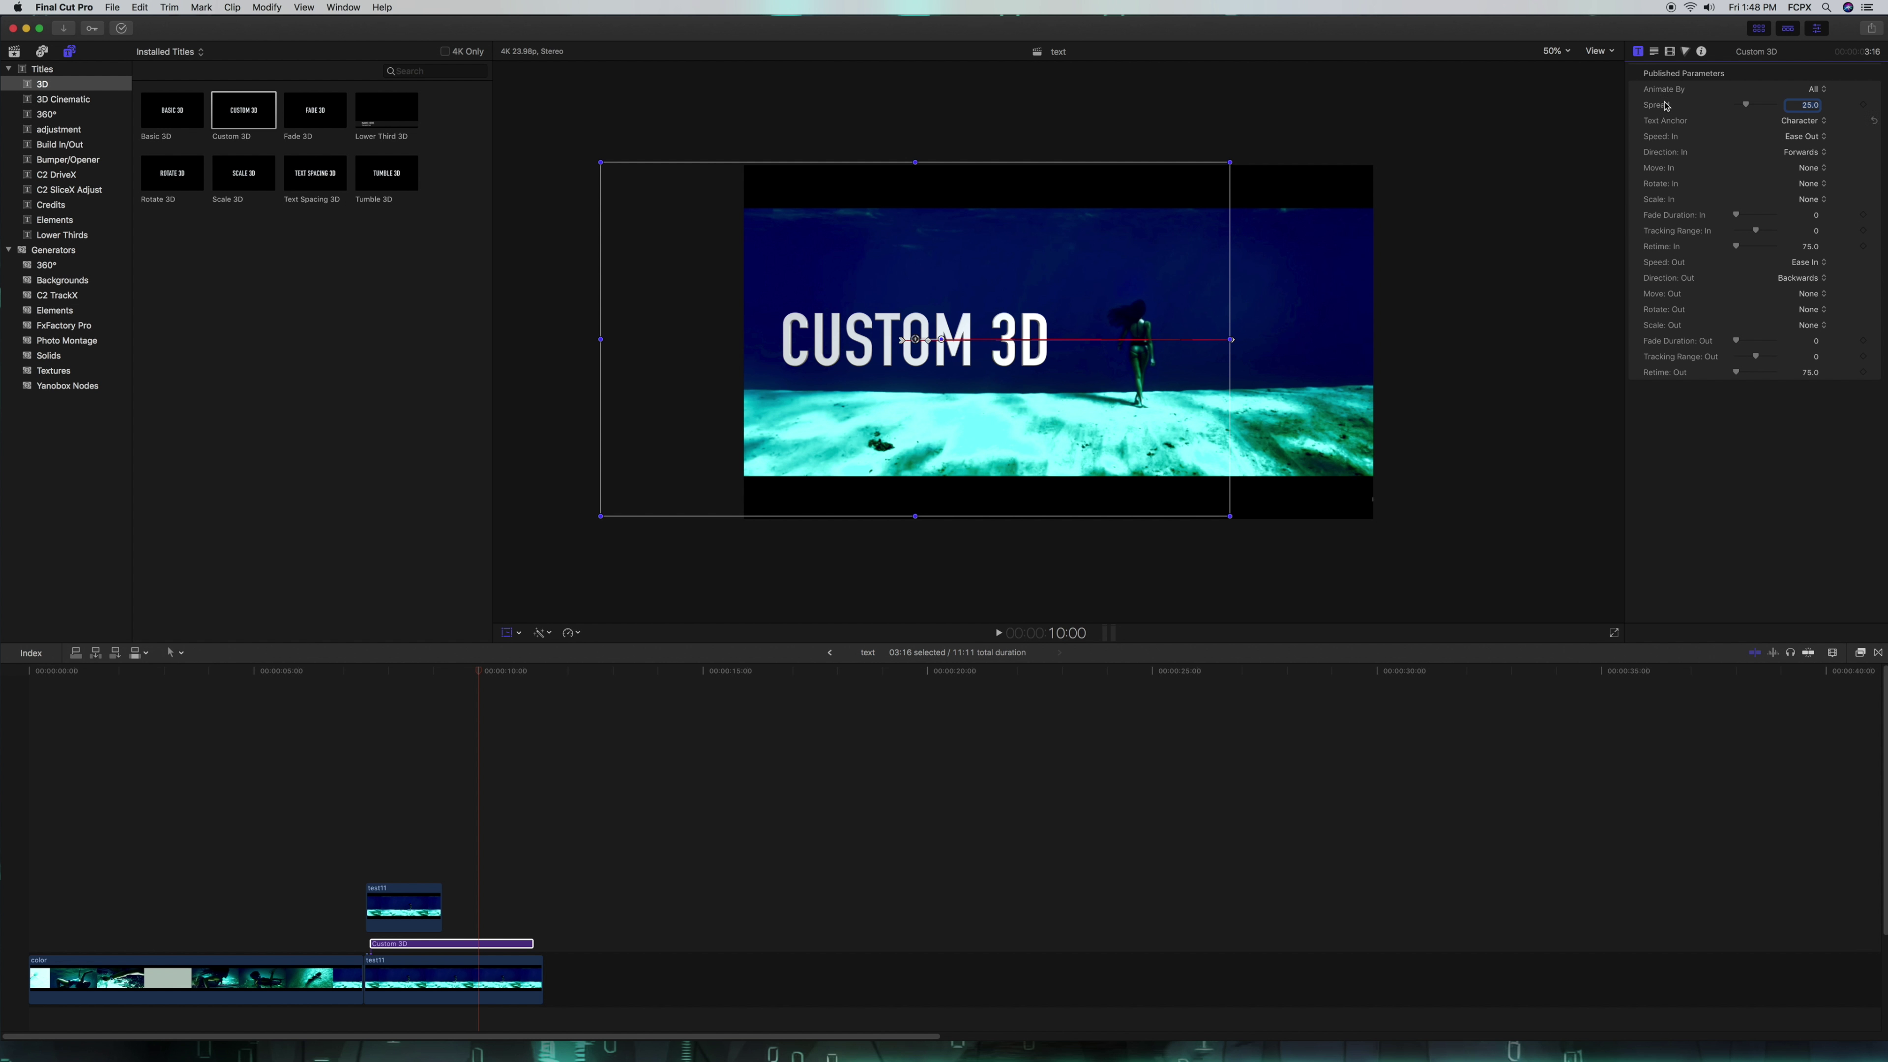
{"action": "left_click", "coordinate": [1655, 54]}
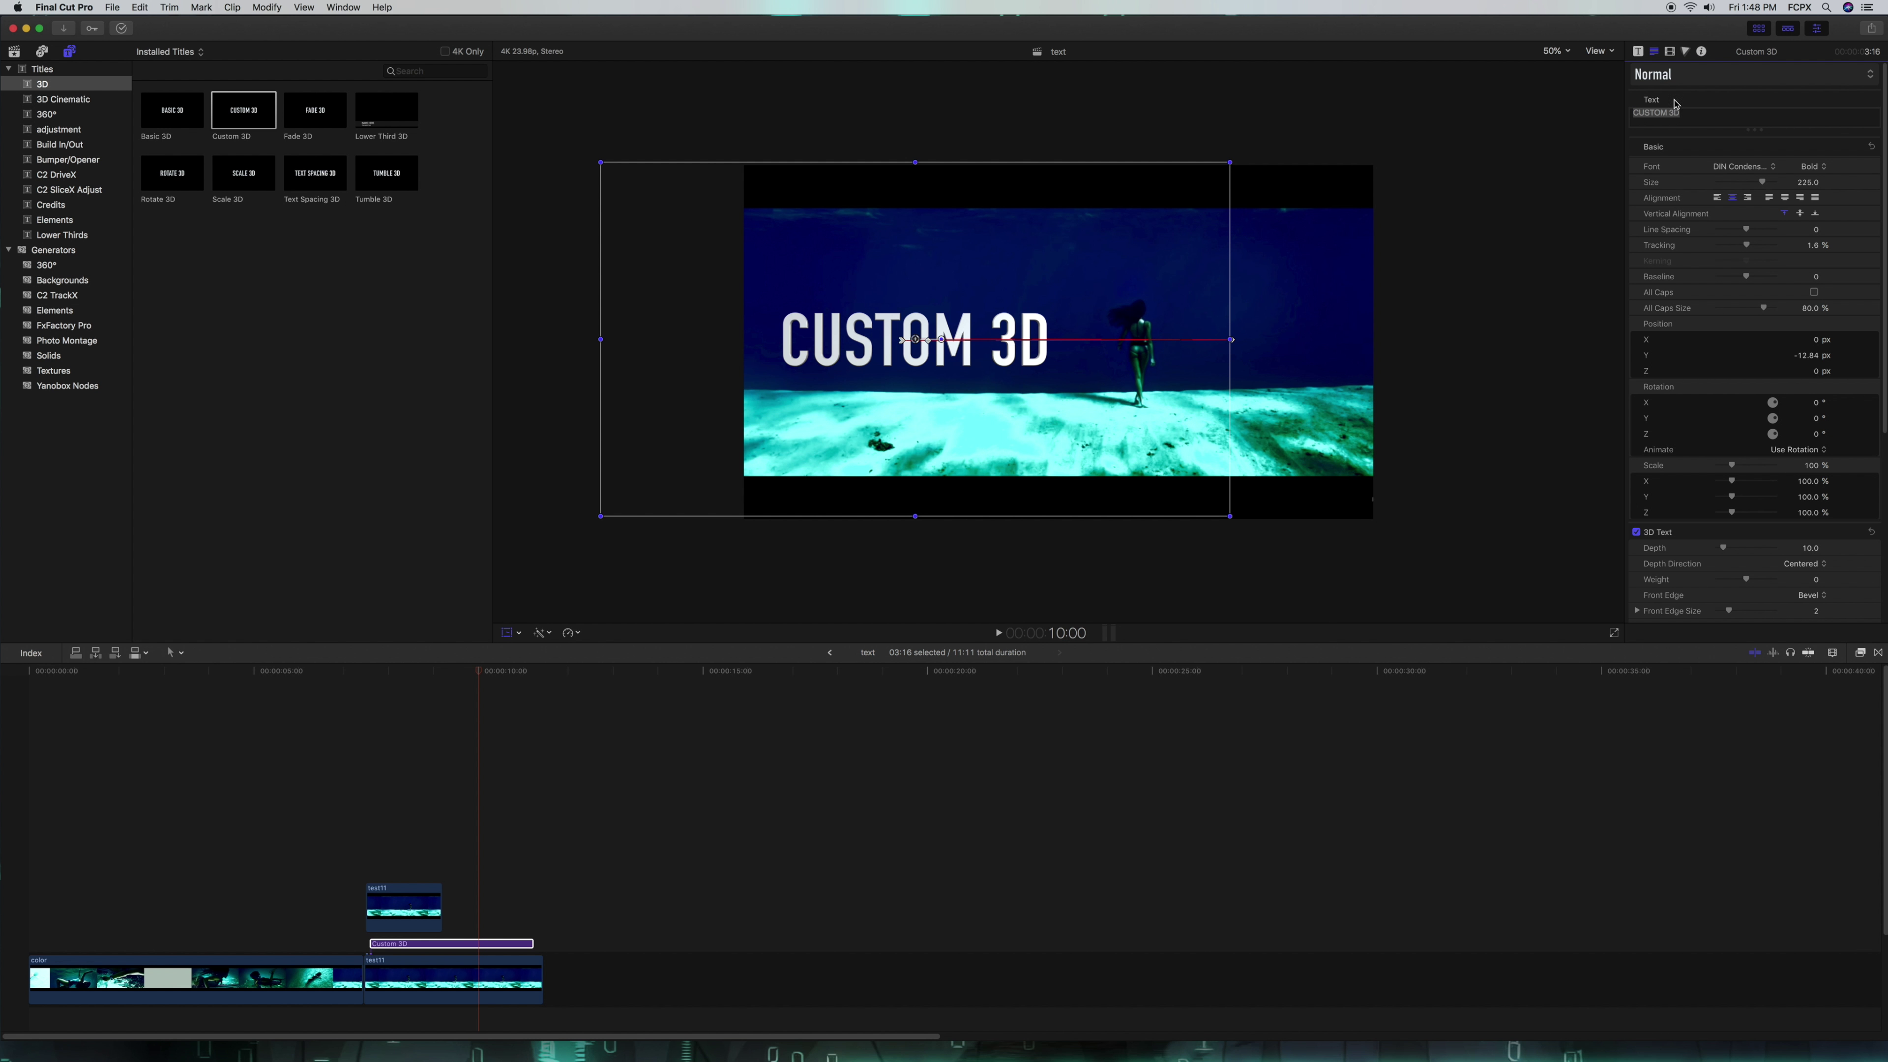
{"action": "left_click", "coordinate": [1689, 113]}
{"action": "type", "text": "deep"}
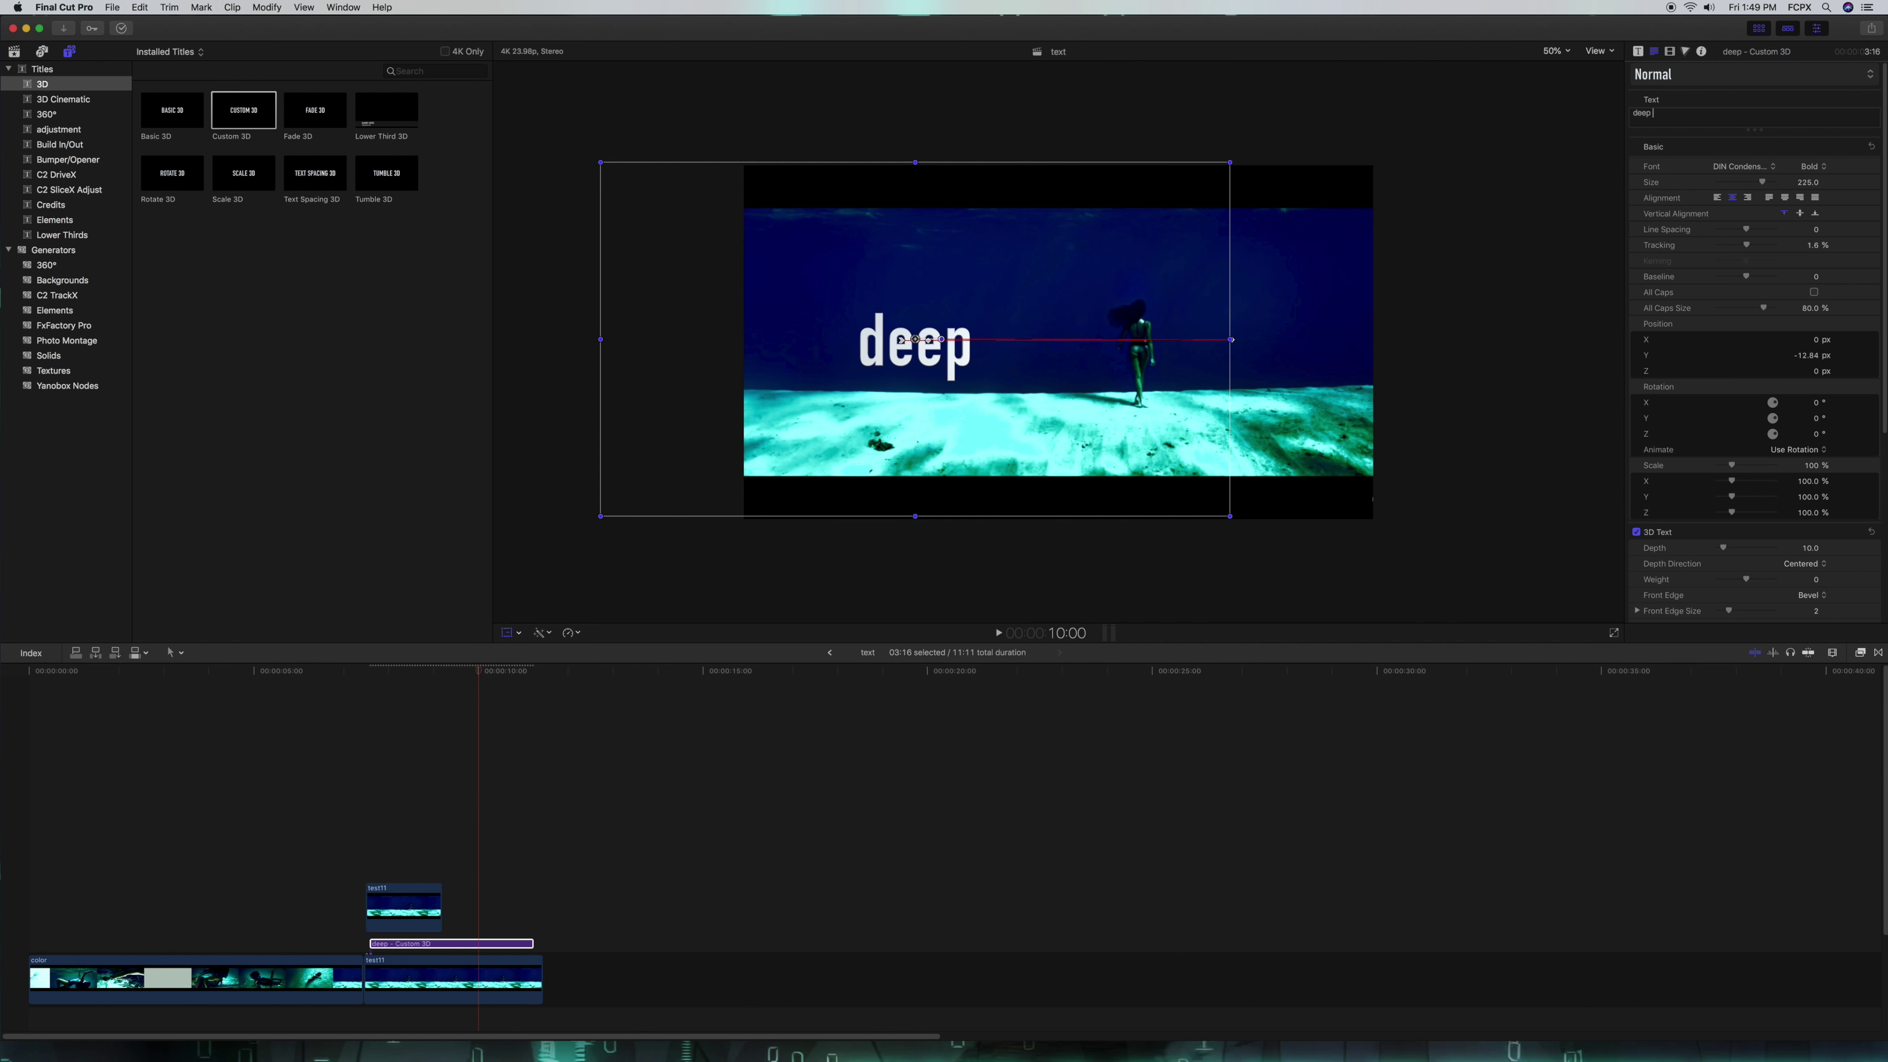
{"action": "type", "text": " blue"}
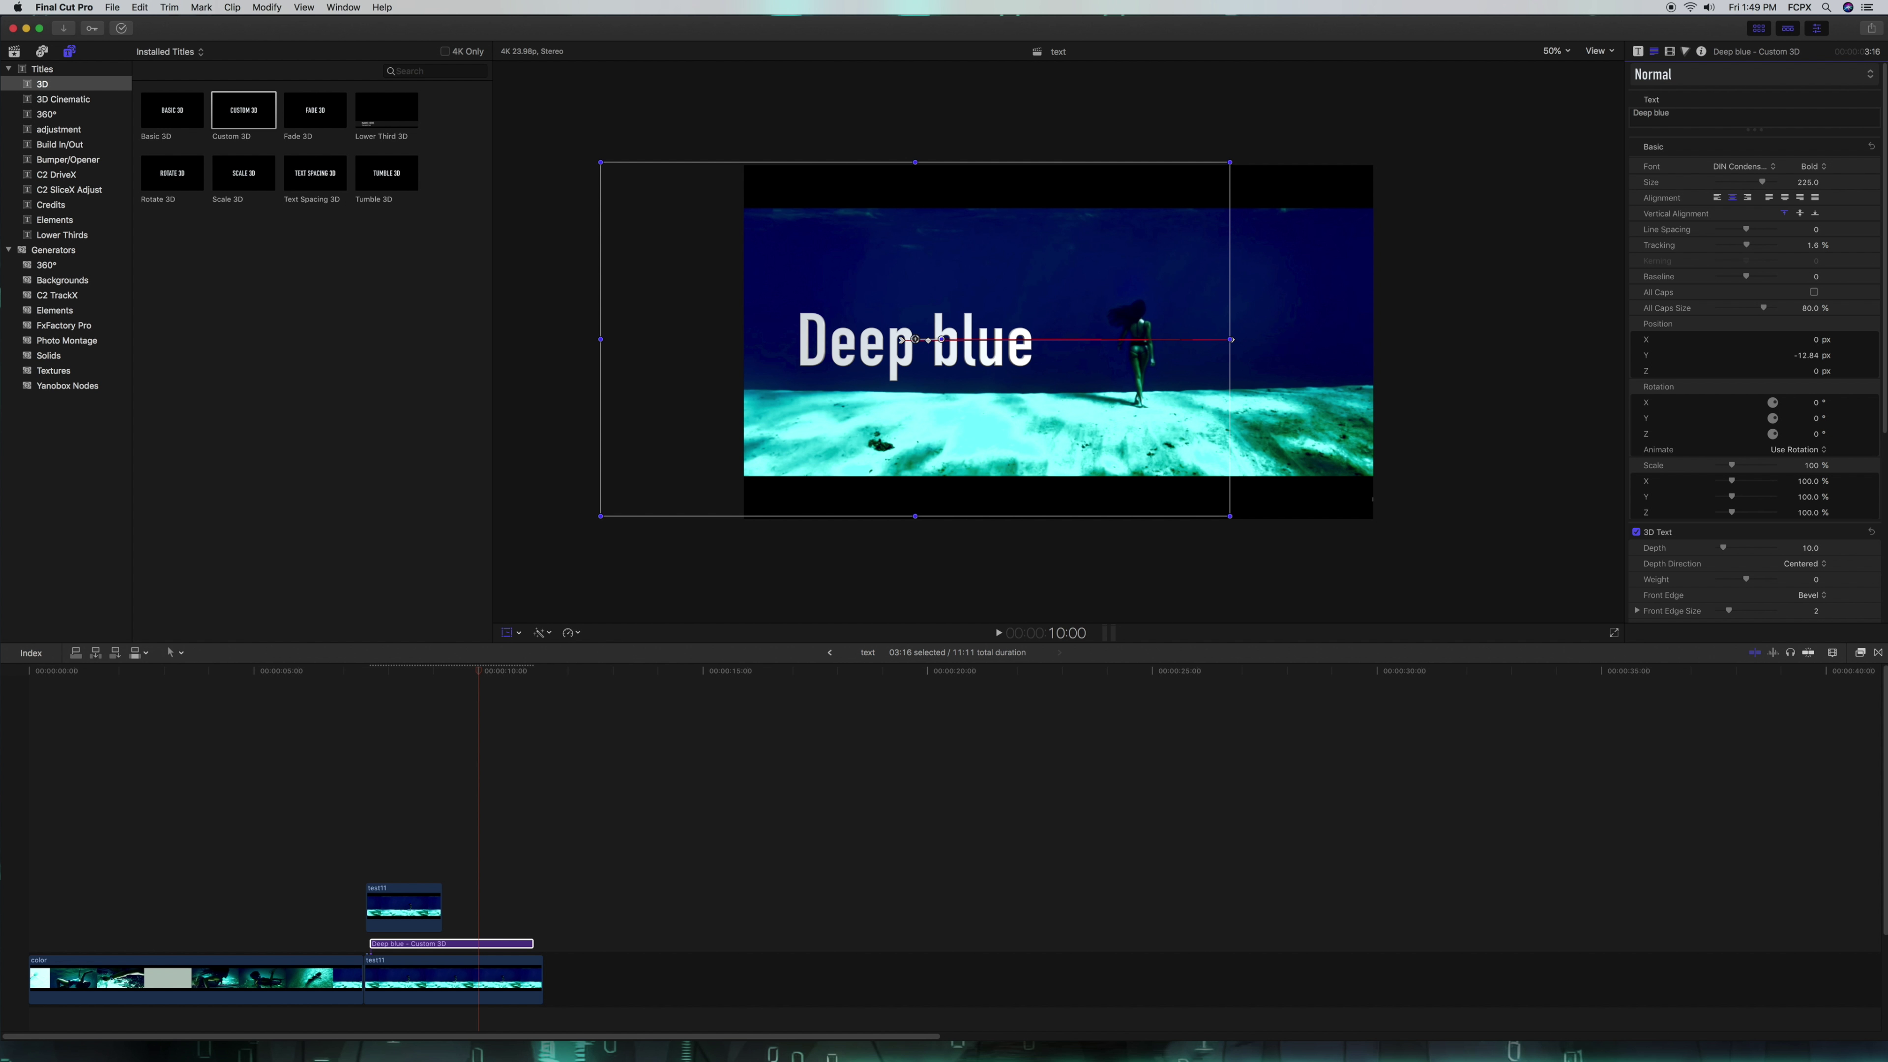
Step: Change the title's font to Farah and increase its 3D text depth to about 59
{"action": "left_click", "coordinate": [1776, 168]}
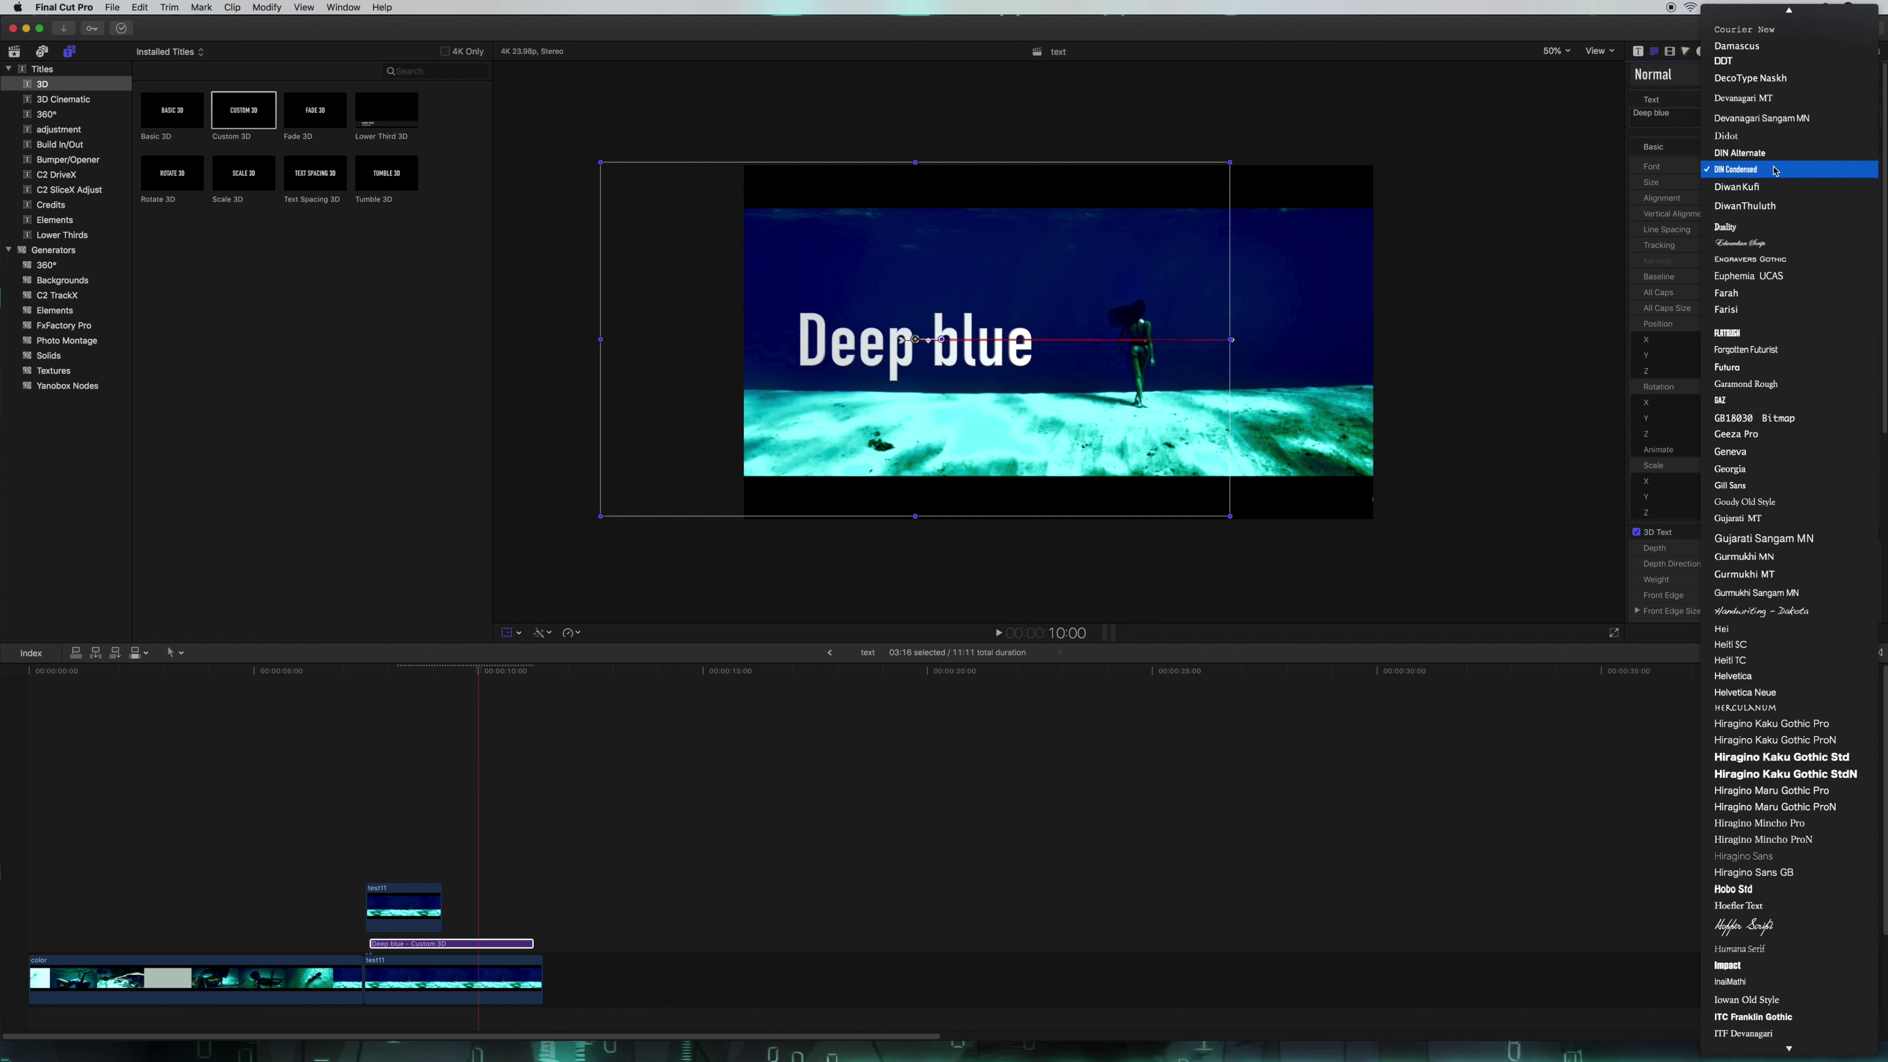
{"action": "left_click", "coordinate": [1760, 295]}
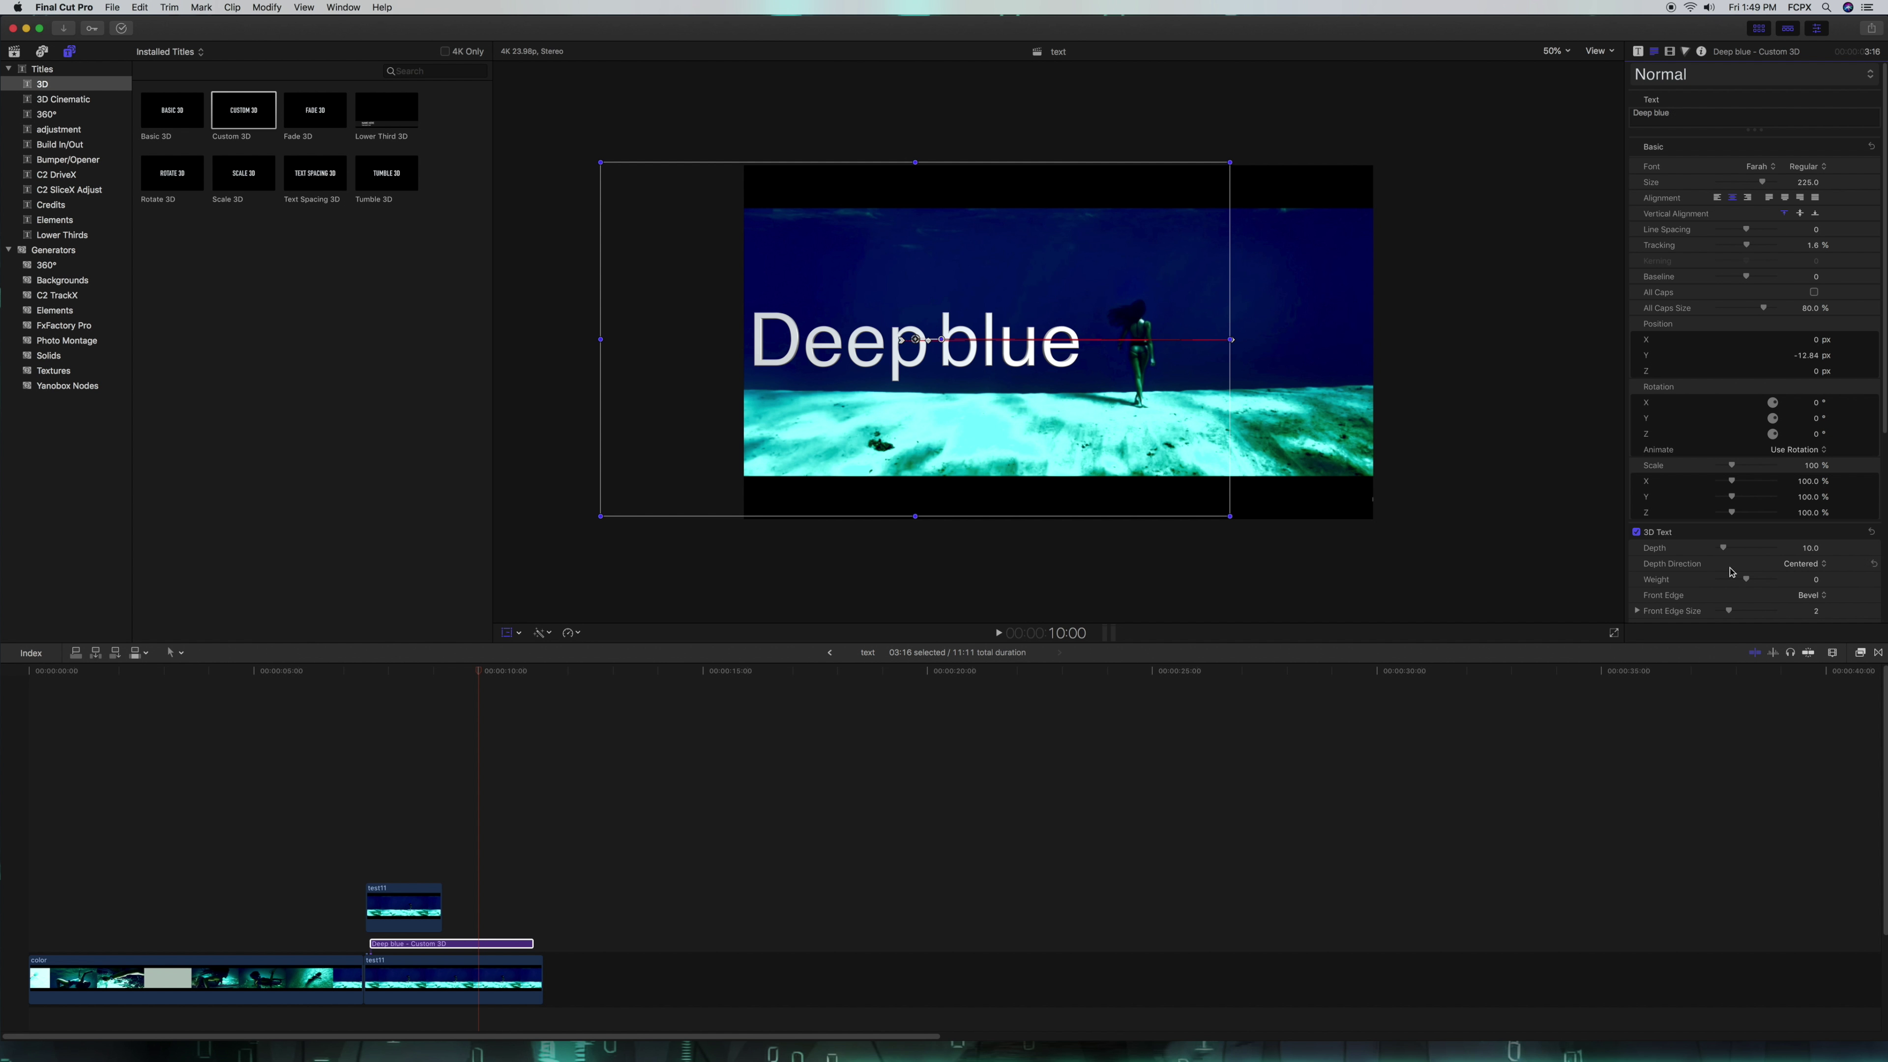
{"action": "mouse_move", "coordinate": [1723, 548]}
{"action": "left_mouse_down"}
{"action": "mouse_move", "coordinate": [1767, 553]}
{"action": "mouse_move", "coordinate": [1732, 552]}
{"action": "mouse_move", "coordinate": [1751, 551]}
{"action": "left_mouse_up"}
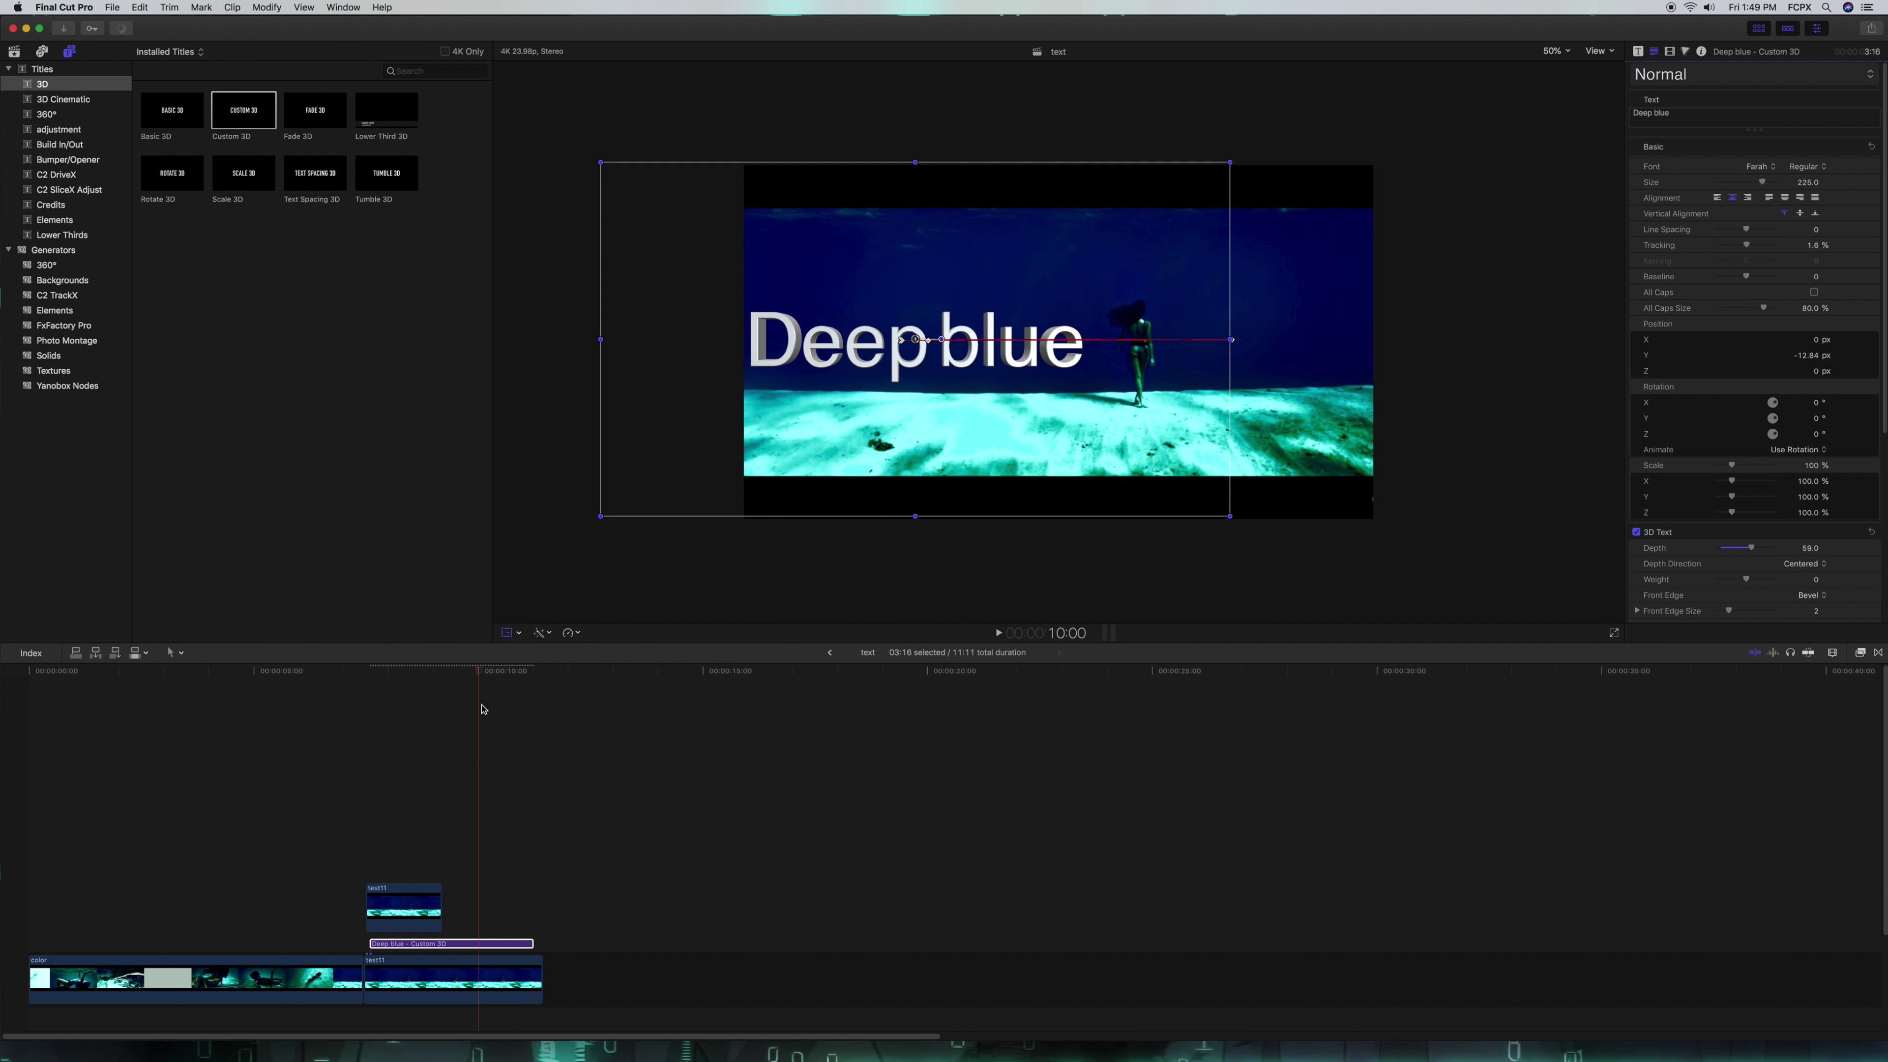
Step: Reduce the title's text size to 178 so that it fits inside the frame at its rightmost position
{"action": "left_click_drag", "start_coordinate": [478, 675], "coordinate": [427, 677]}
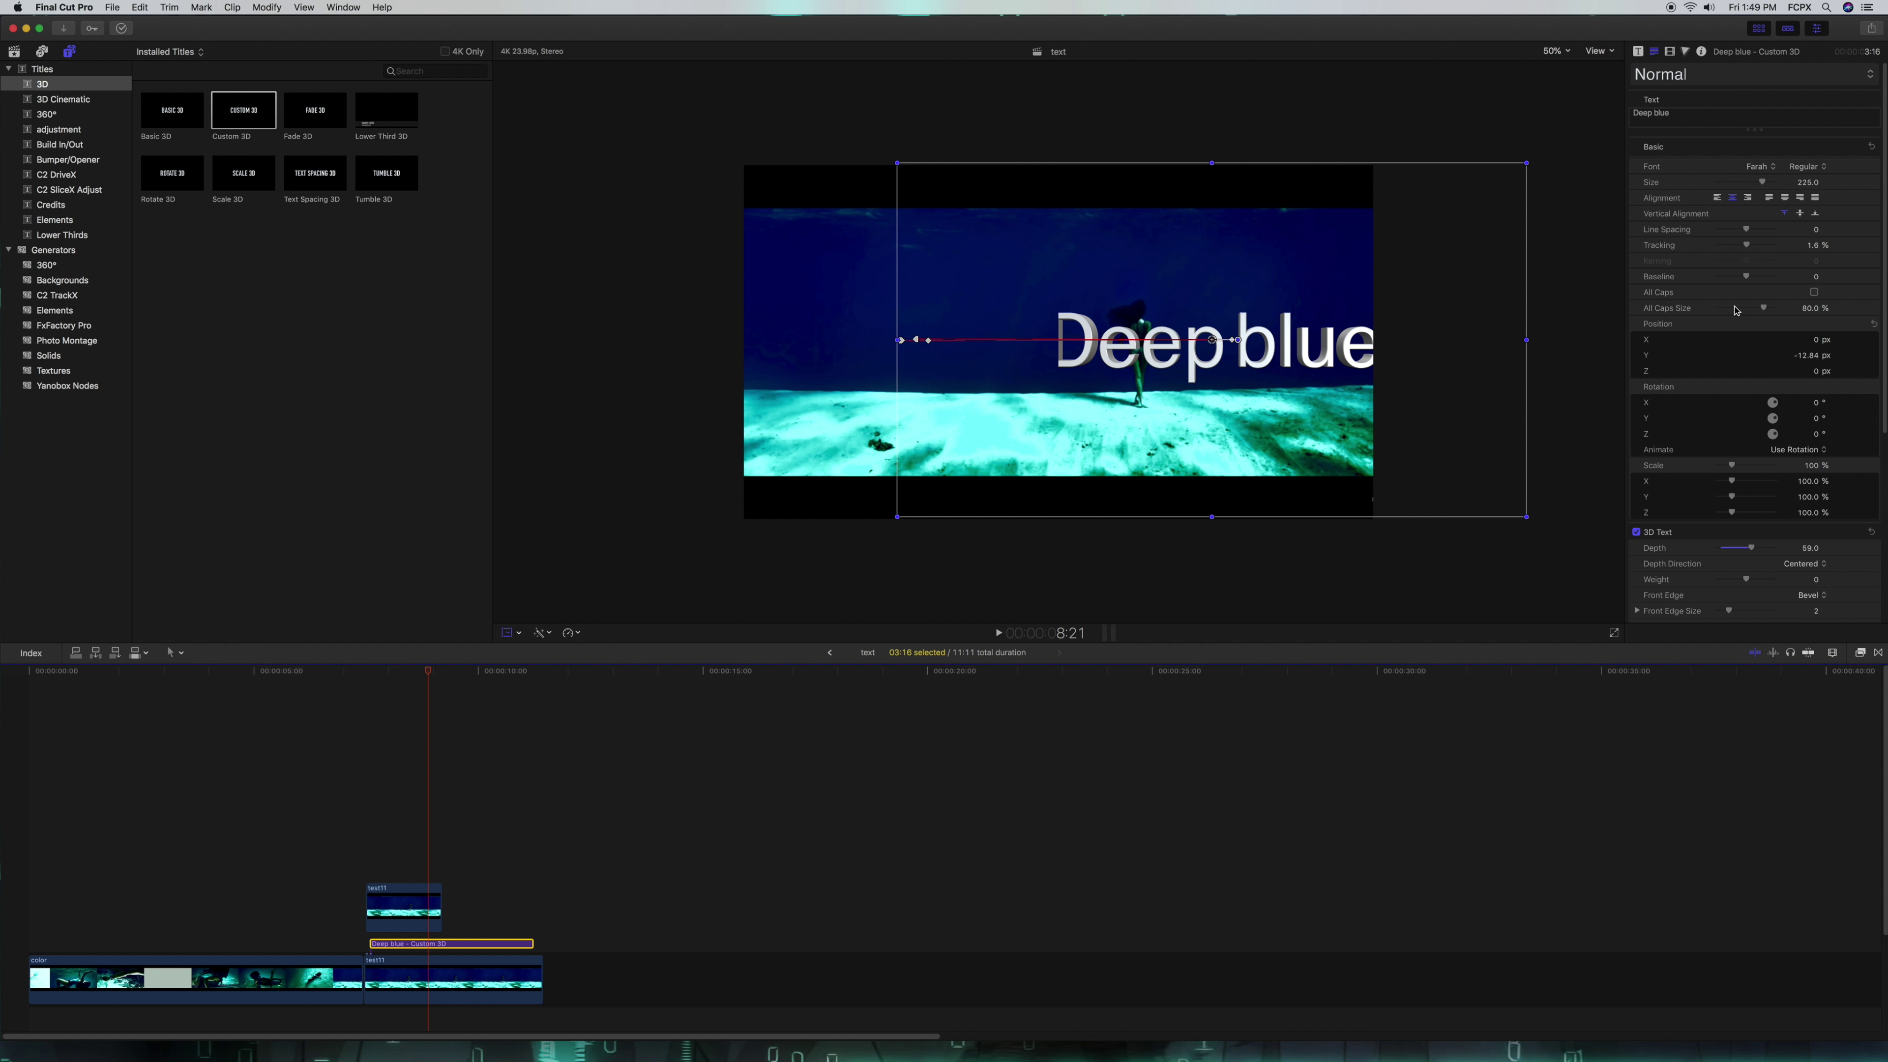
{"action": "left_click", "coordinate": [1638, 51]}
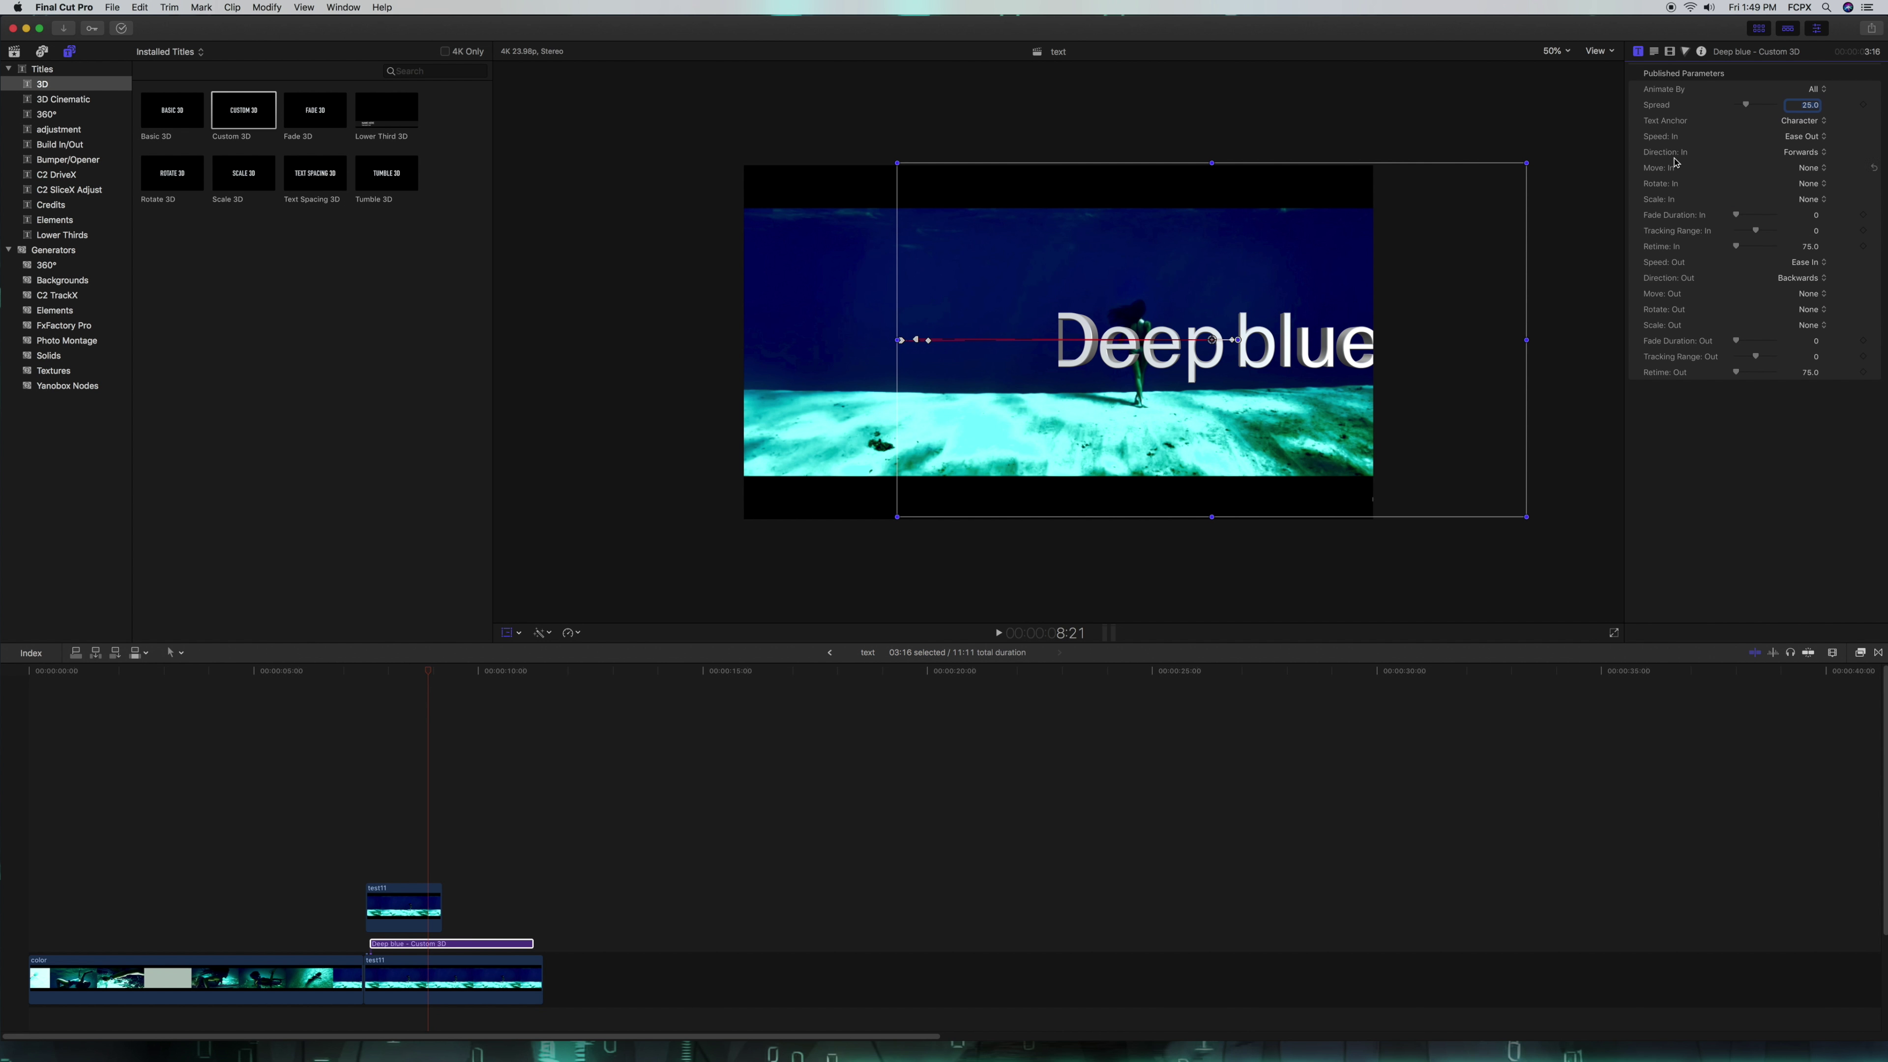
{"action": "left_click", "coordinate": [1654, 52]}
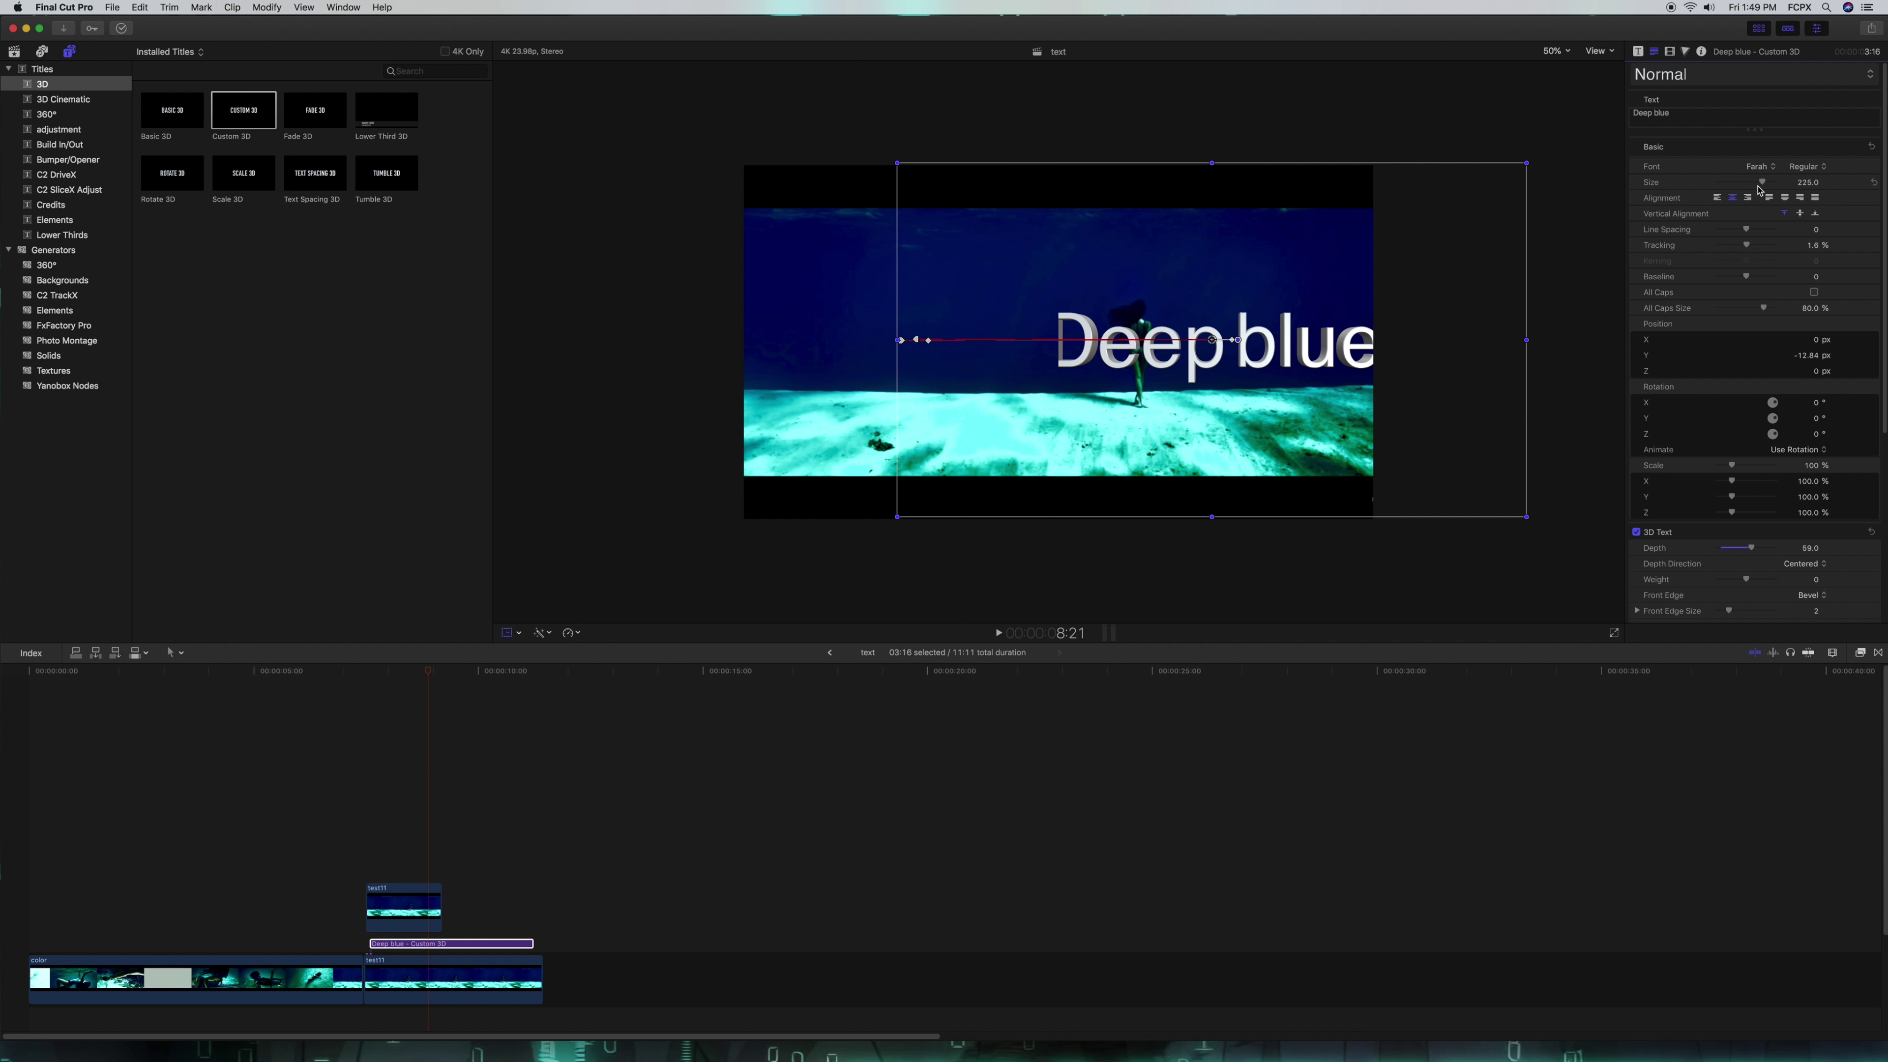
{"action": "left_click_drag", "start_coordinate": [1762, 186], "coordinate": [1757, 186]}
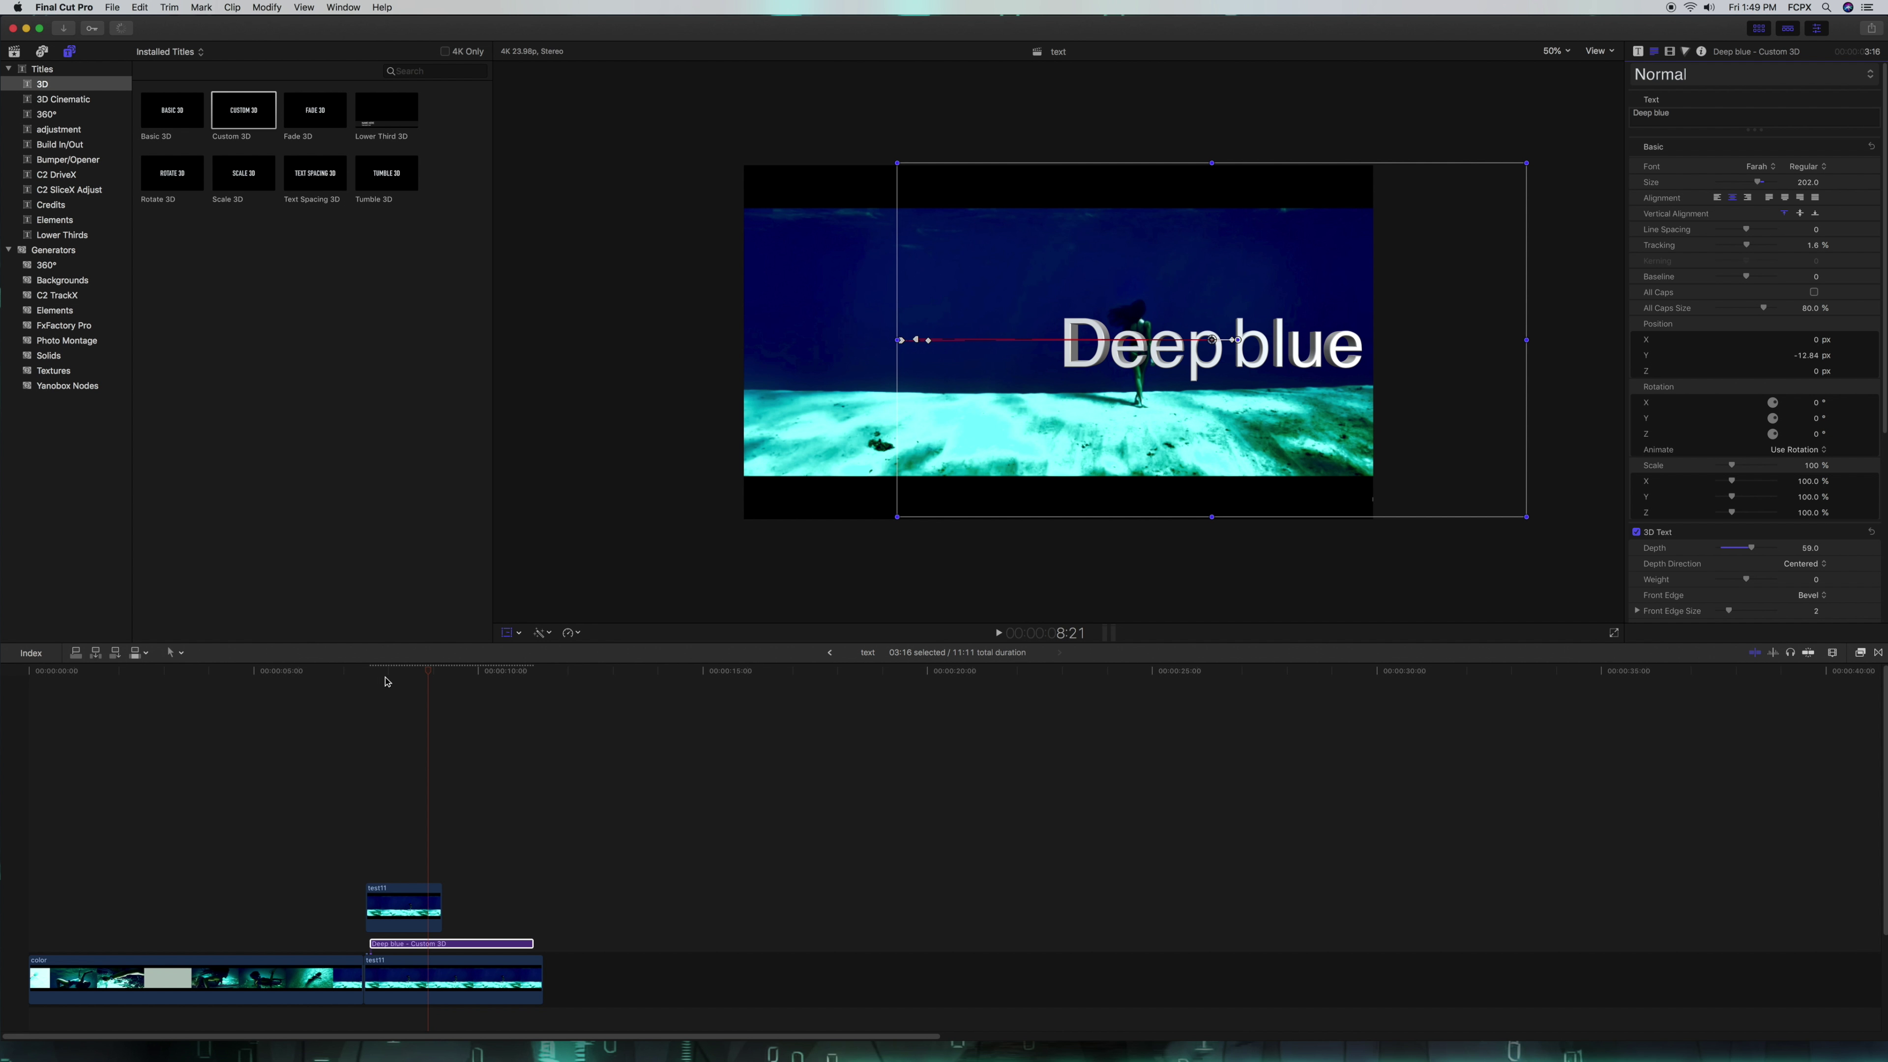
{"action": "mouse_move", "coordinate": [428, 673]}
{"action": "left_mouse_down"}
{"action": "mouse_move", "coordinate": [397, 675]}
{"action": "mouse_move", "coordinate": [493, 675]}
{"action": "mouse_move", "coordinate": [441, 673]}
{"action": "left_mouse_up"}
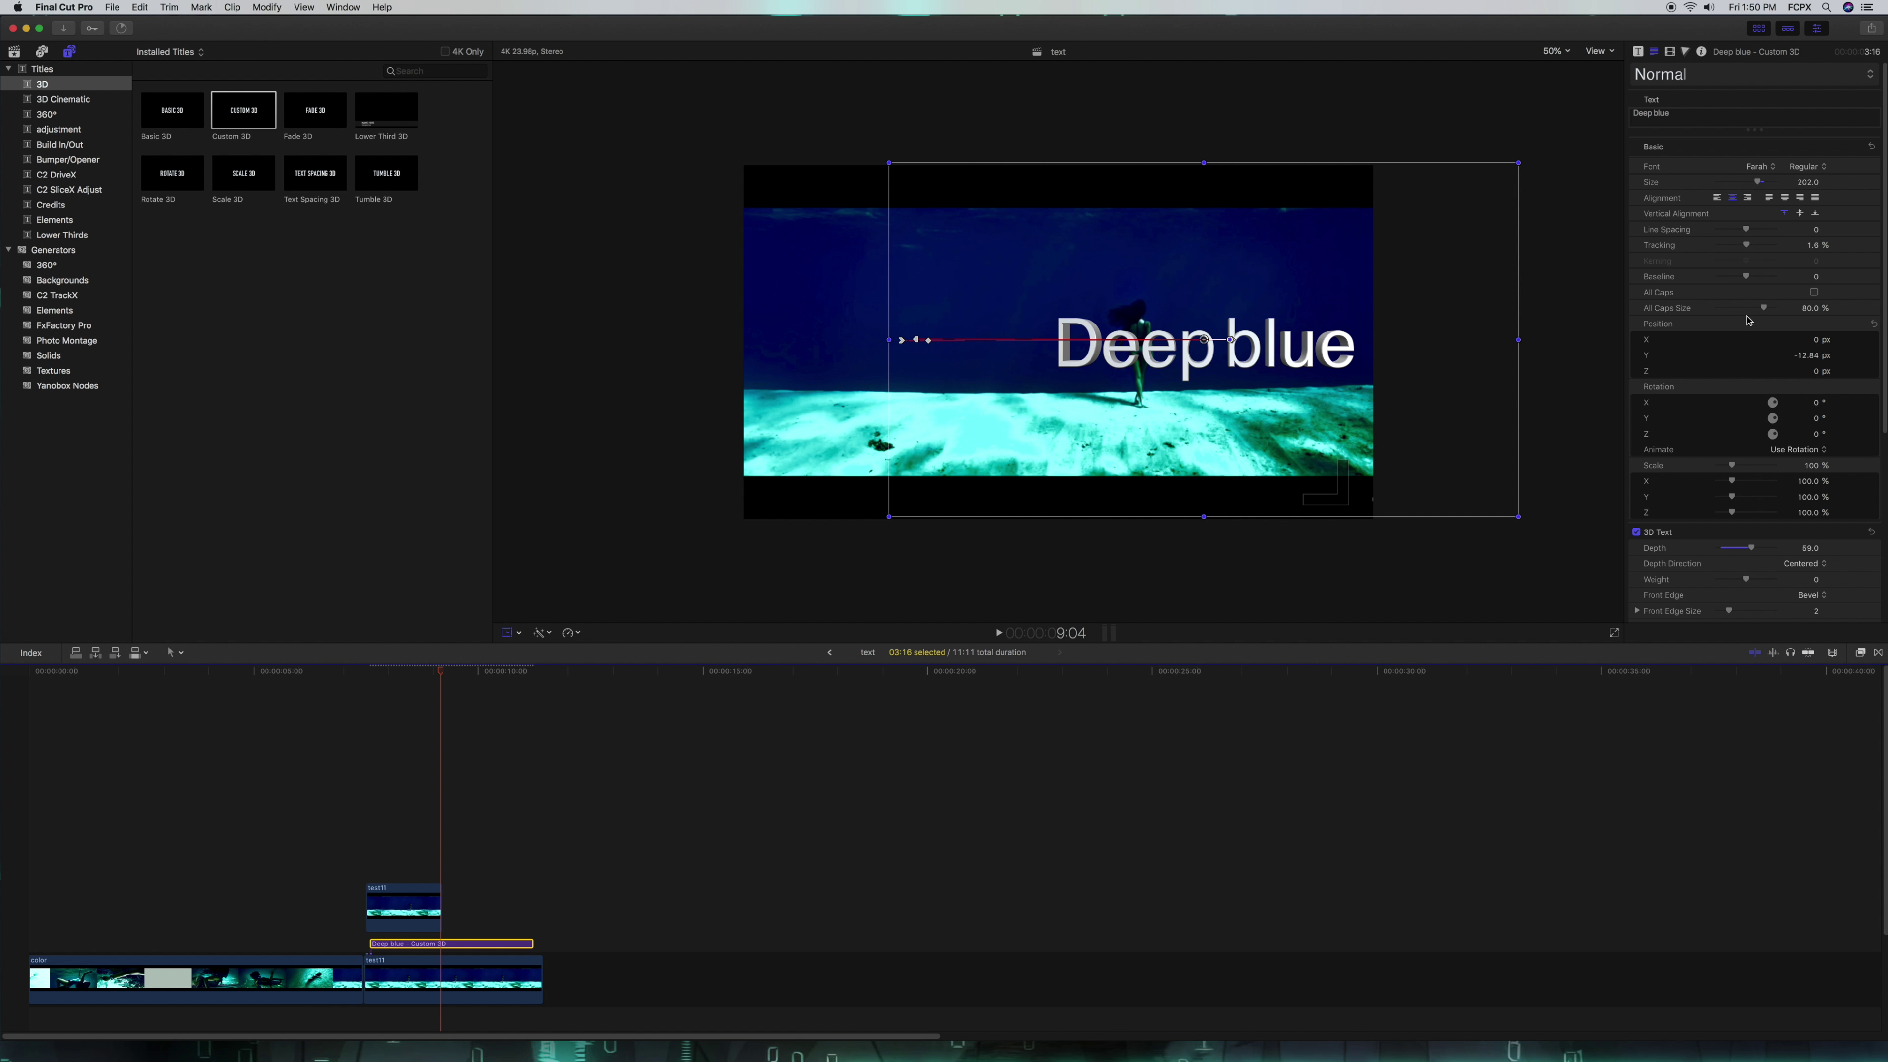
{"action": "left_click_drag", "start_coordinate": [1758, 183], "coordinate": [1753, 184]}
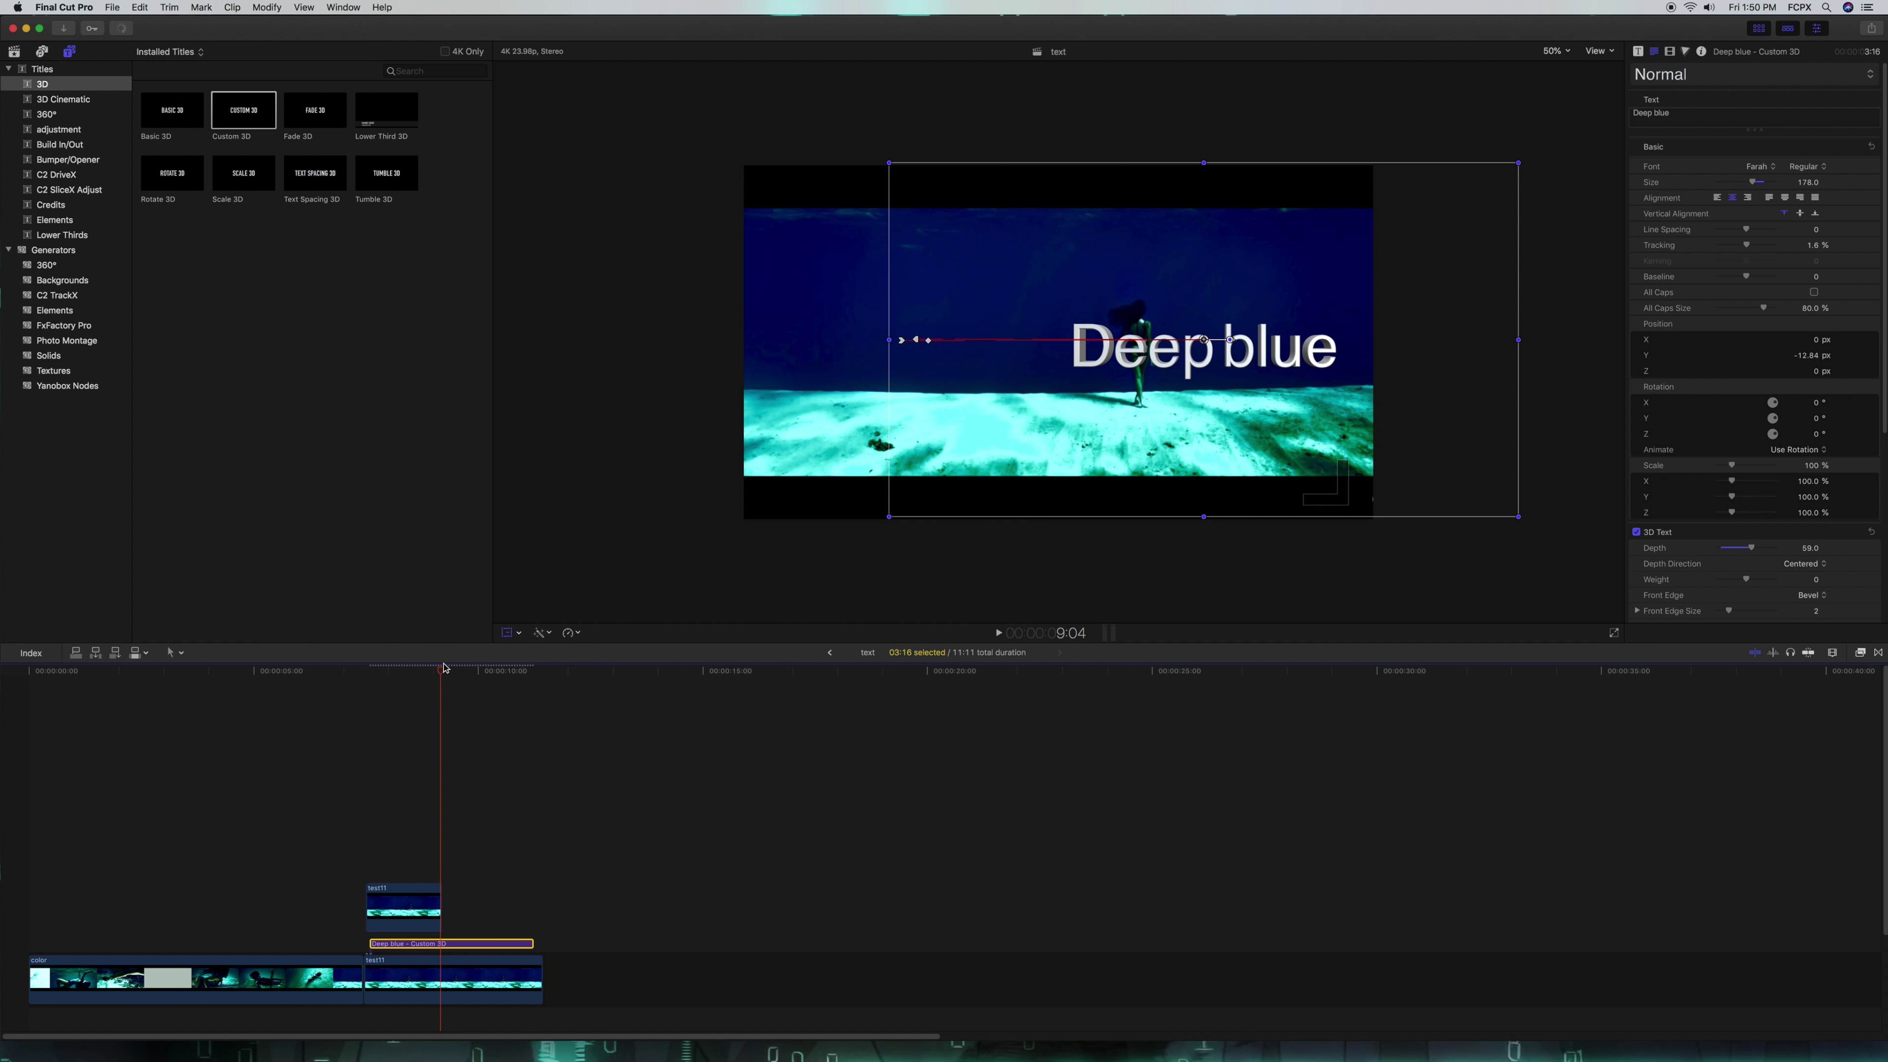
Step: Preview the Ambient Effect 2 sound from the Sound Effects library
{"action": "left_click_drag", "start_coordinate": [441, 673], "coordinate": [303, 675]}
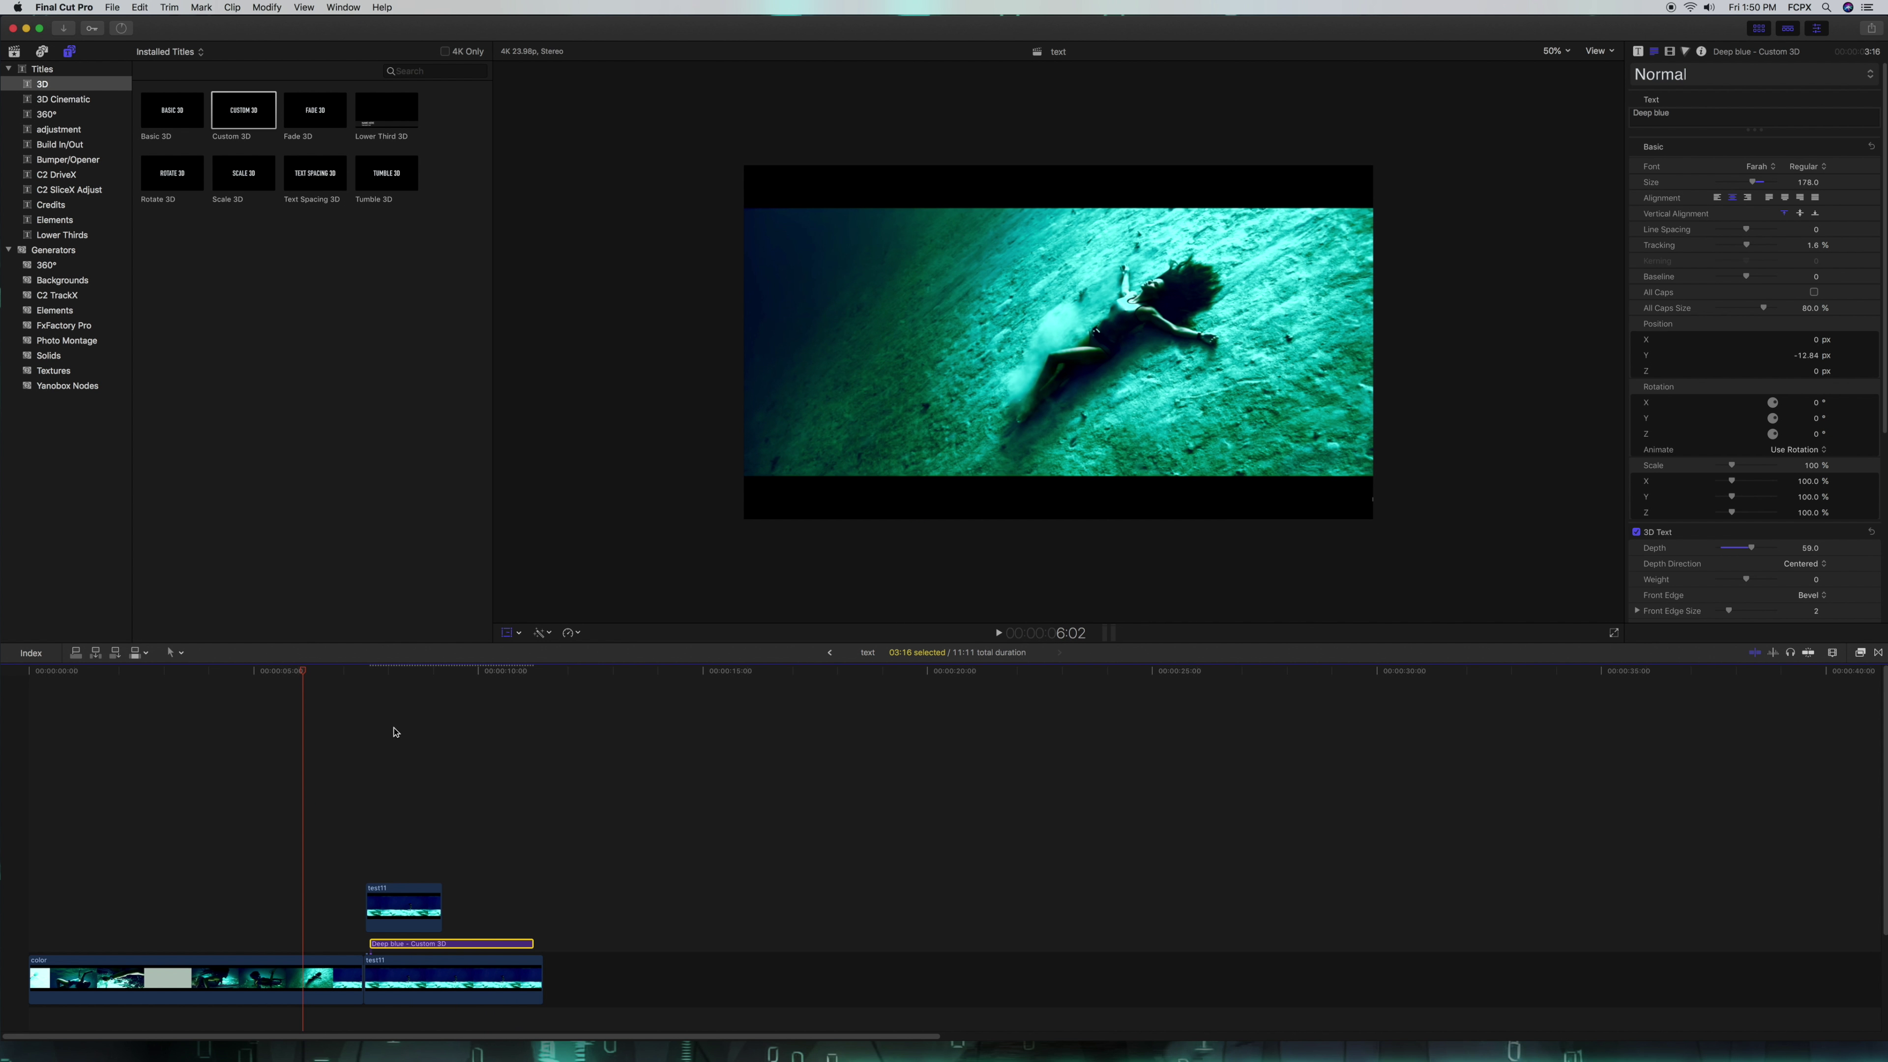
{"action": "scroll", "coordinate": [483, 758], "scroll_direction": "down", "scroll_amount": 3}
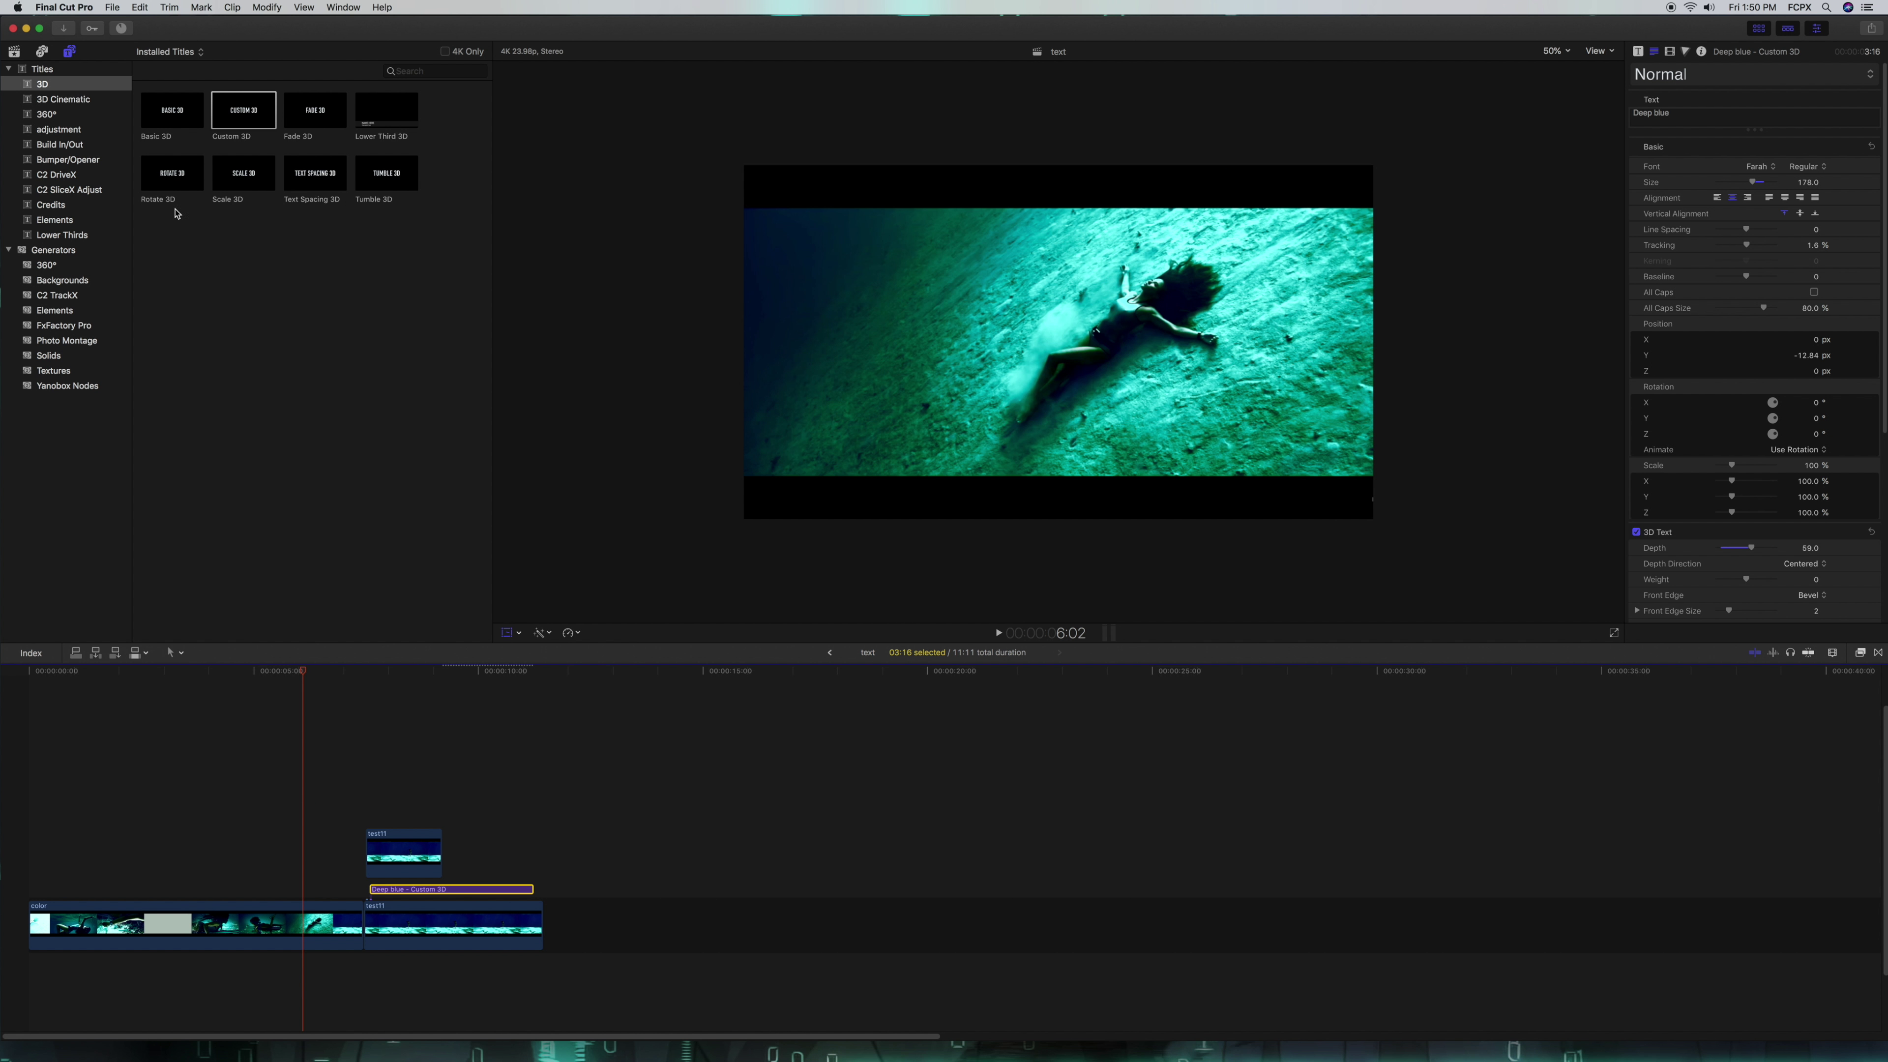
{"action": "left_click", "coordinate": [42, 51]}
{"action": "left_click", "coordinate": [58, 114]}
{"action": "left_click", "coordinate": [191, 200]}
{"action": "left_click", "coordinate": [146, 202]}
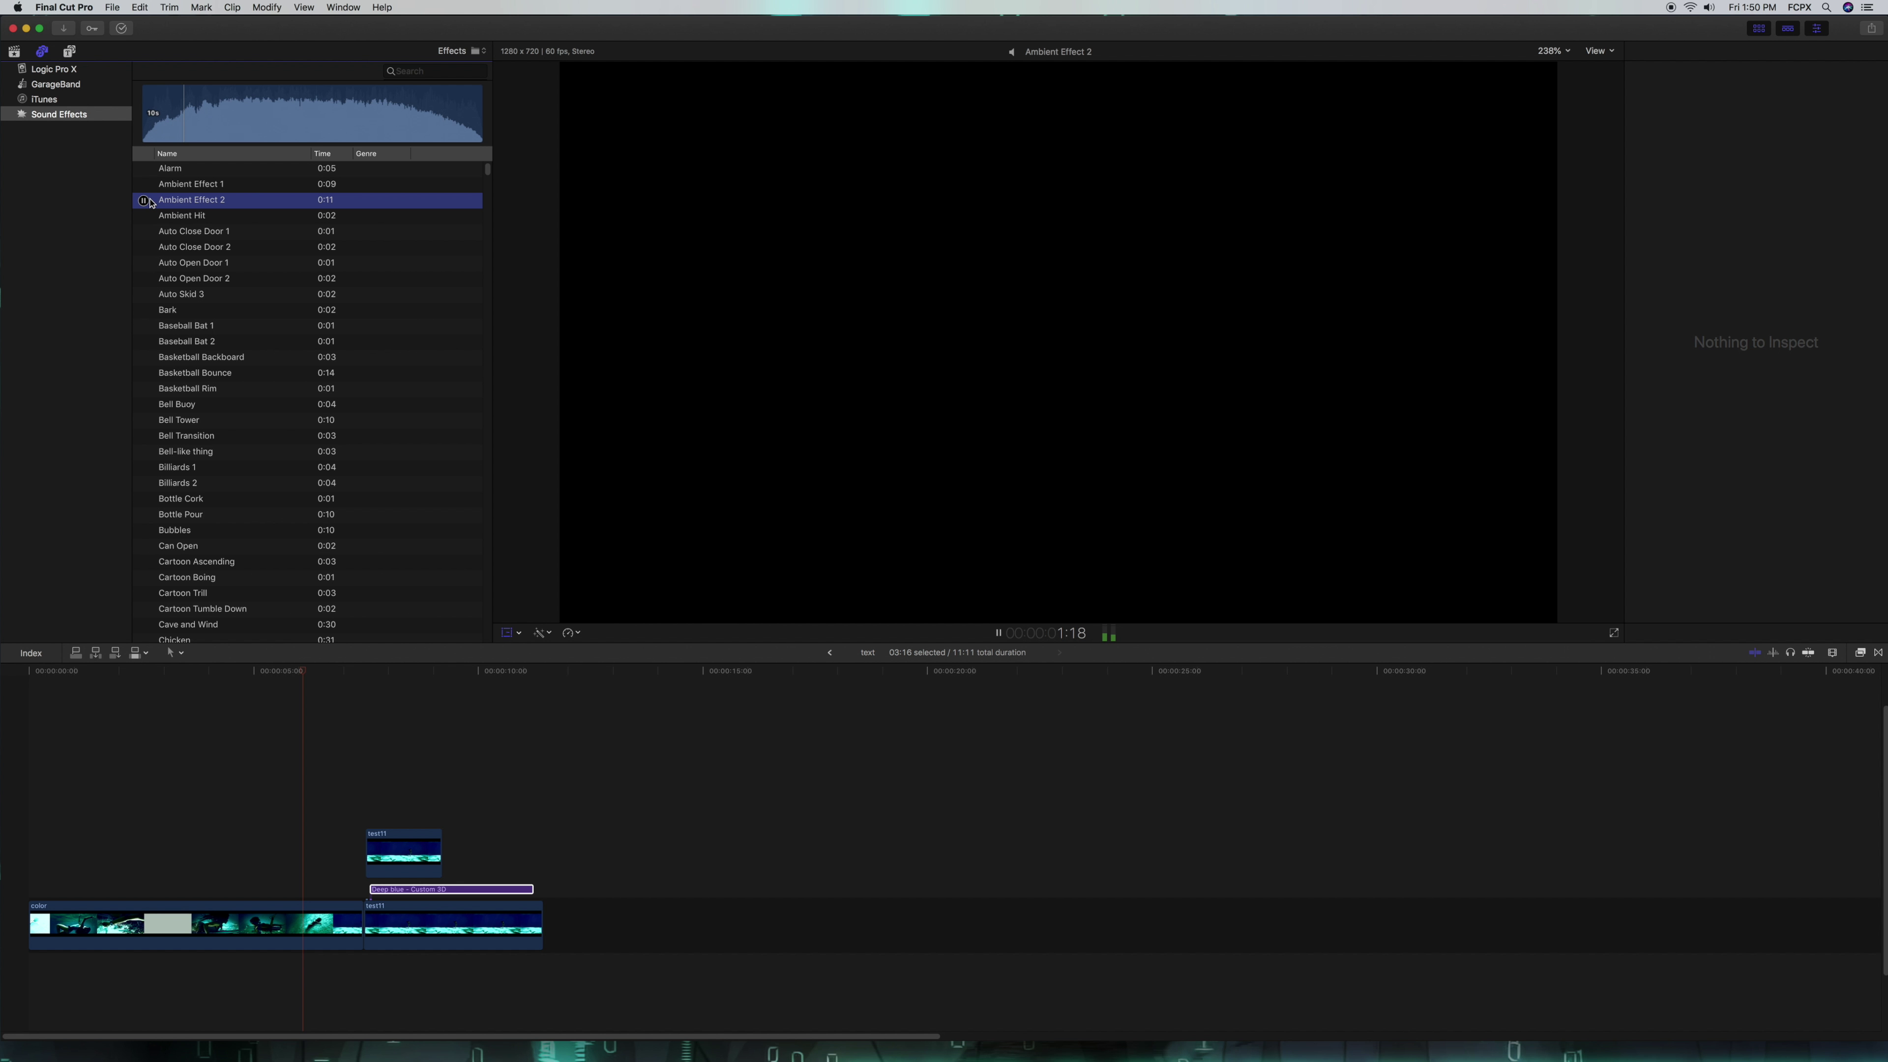
{"action": "left_click", "coordinate": [144, 201]}
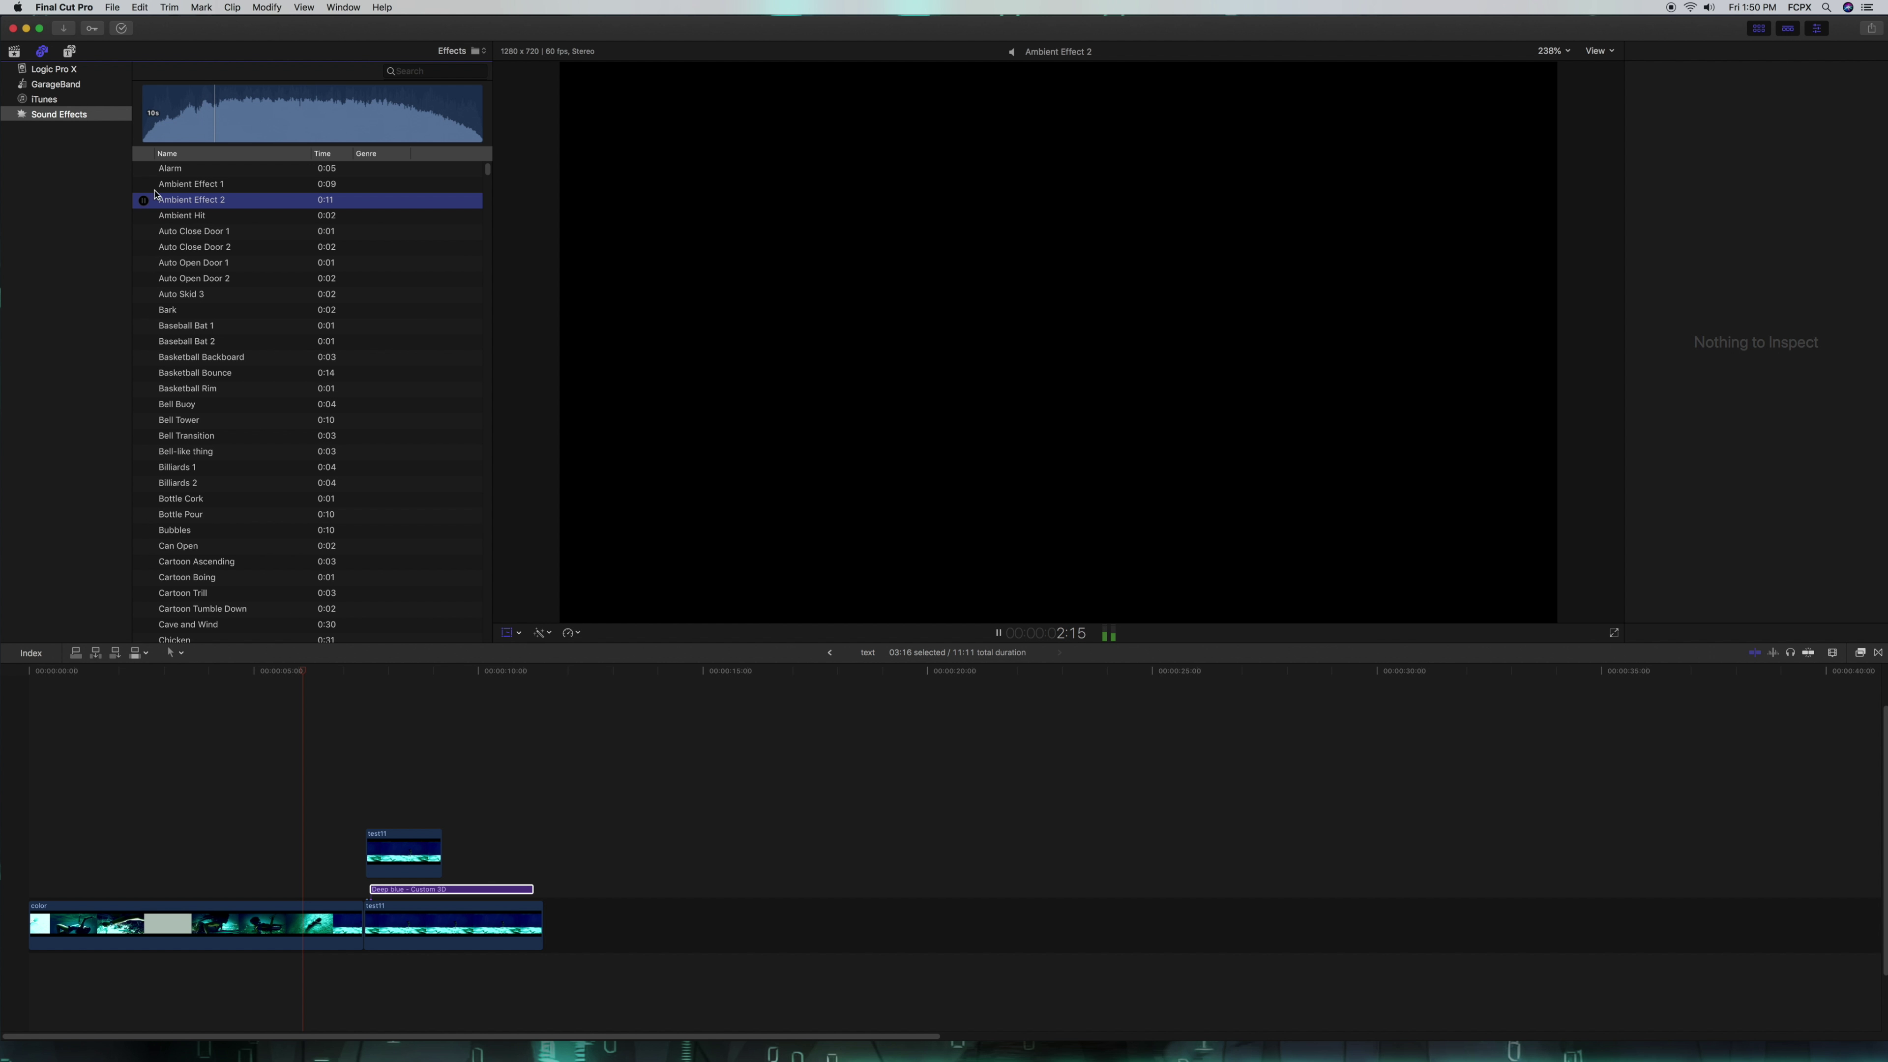
Step: Connect Ambient Effect 2 below the sequence start, and place a shortened copy overlapping it beneath the end of the video
{"action": "left_click", "coordinate": [222, 105]}
{"action": "left_click_drag", "start_coordinate": [201, 201], "coordinate": [33, 972]}
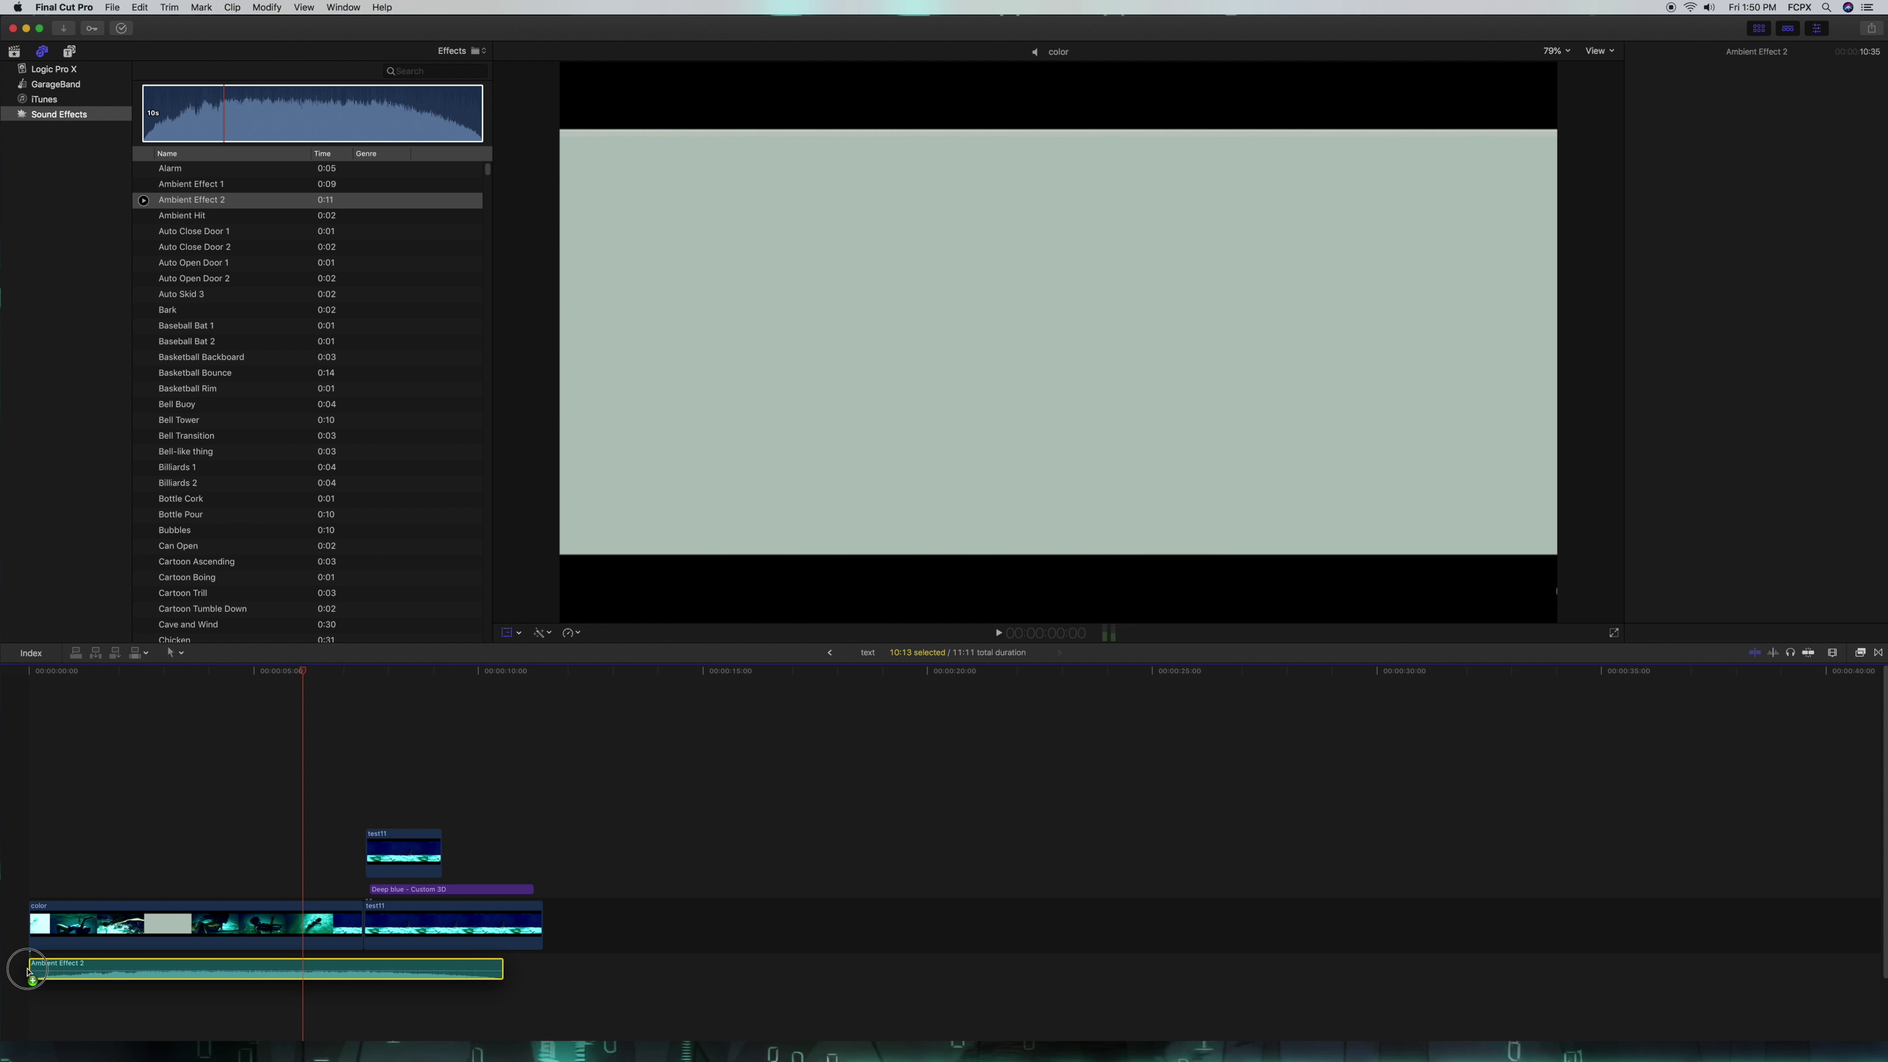
{"action": "left_click_drag", "start_coordinate": [313, 968], "coordinate": [616, 995], "text": "alt"}
{"action": "left_click_drag", "start_coordinate": [805, 994], "coordinate": [521, 995]}
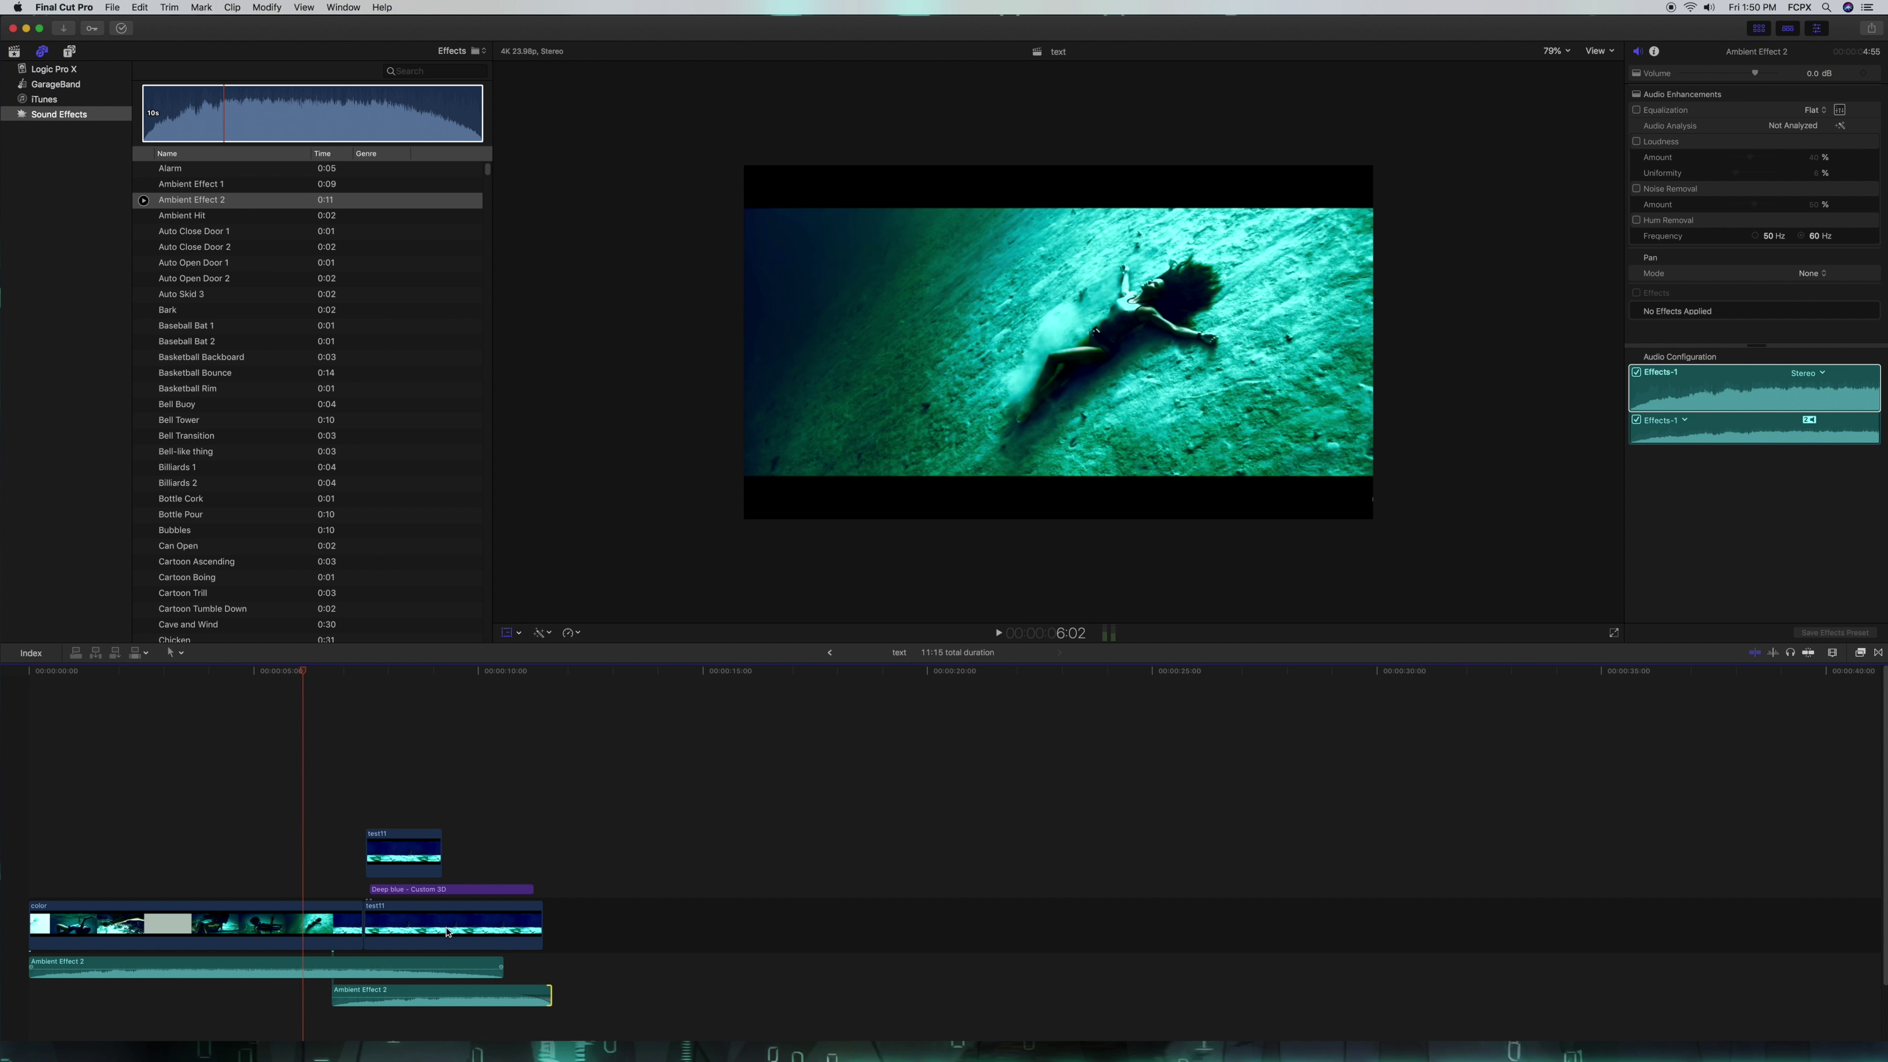
Step: Play the finished sequence full screen from its beginning
{"action": "left_click", "coordinate": [26, 678]}
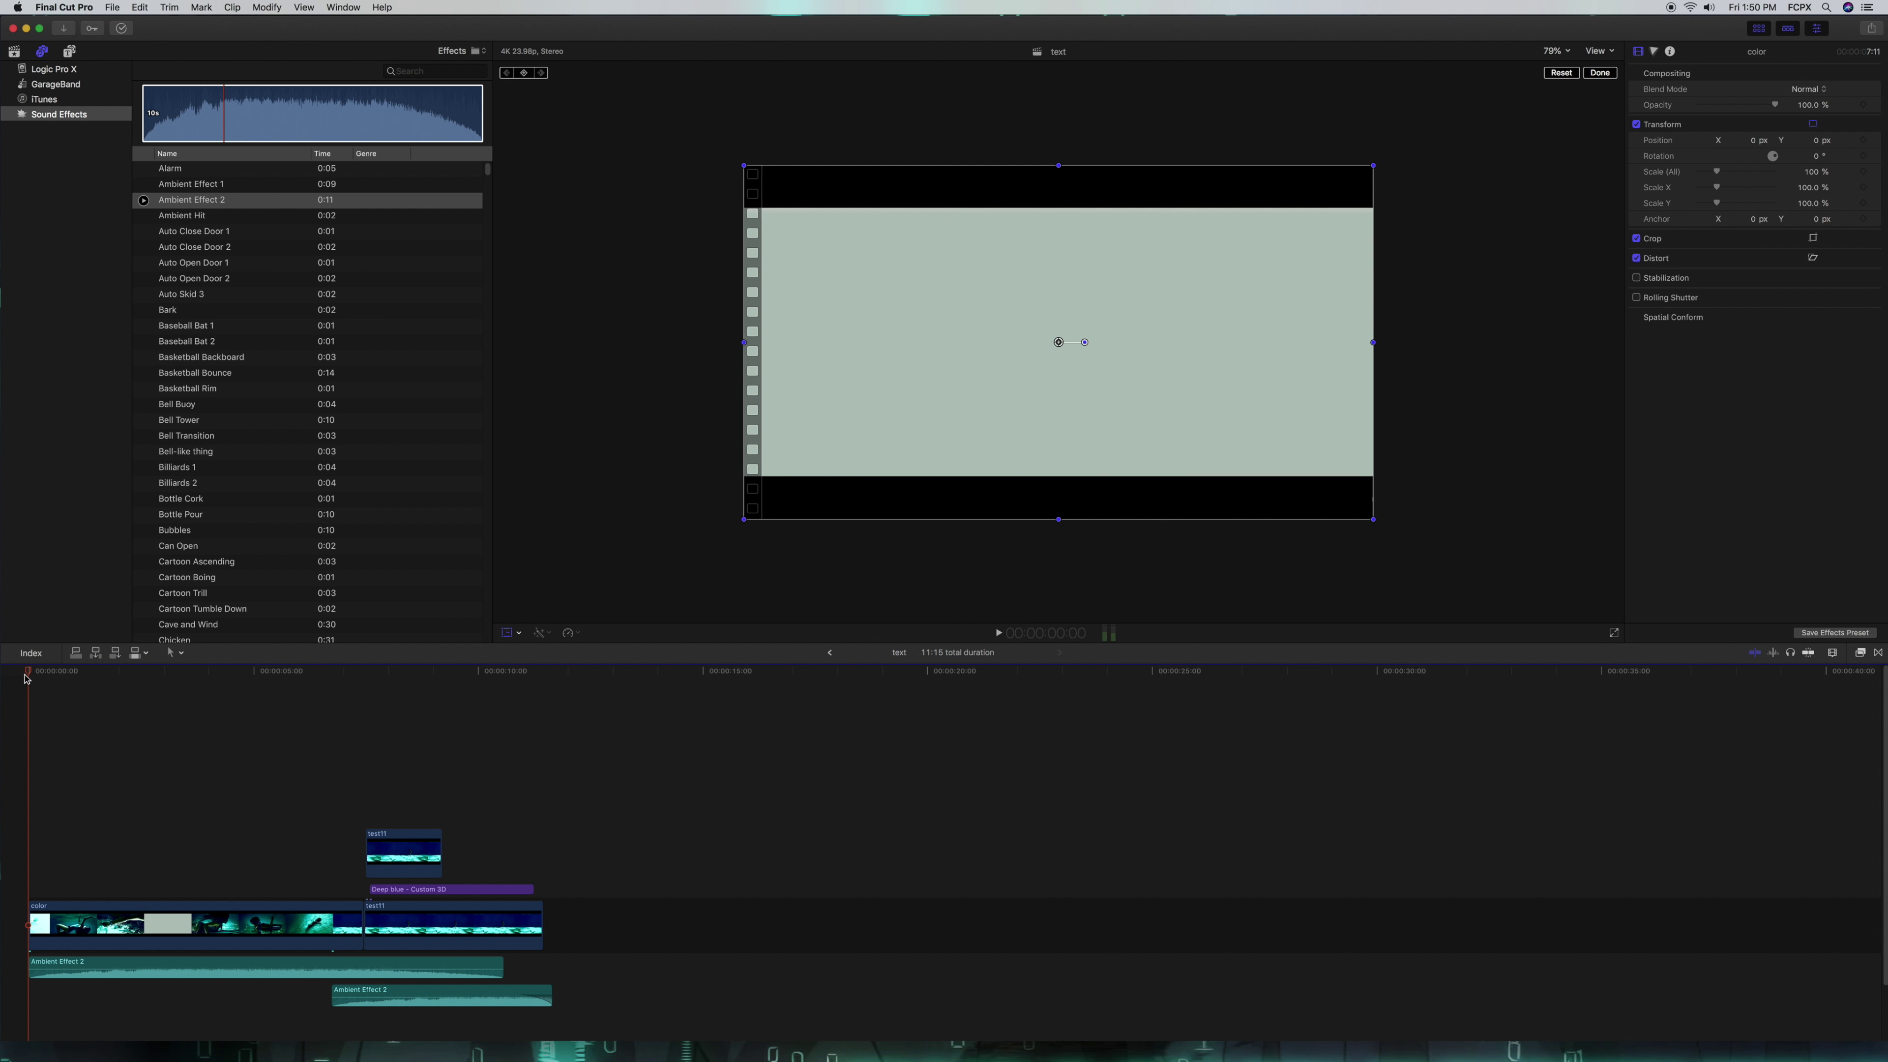
{"action": "key", "text": "super+shift+f"}
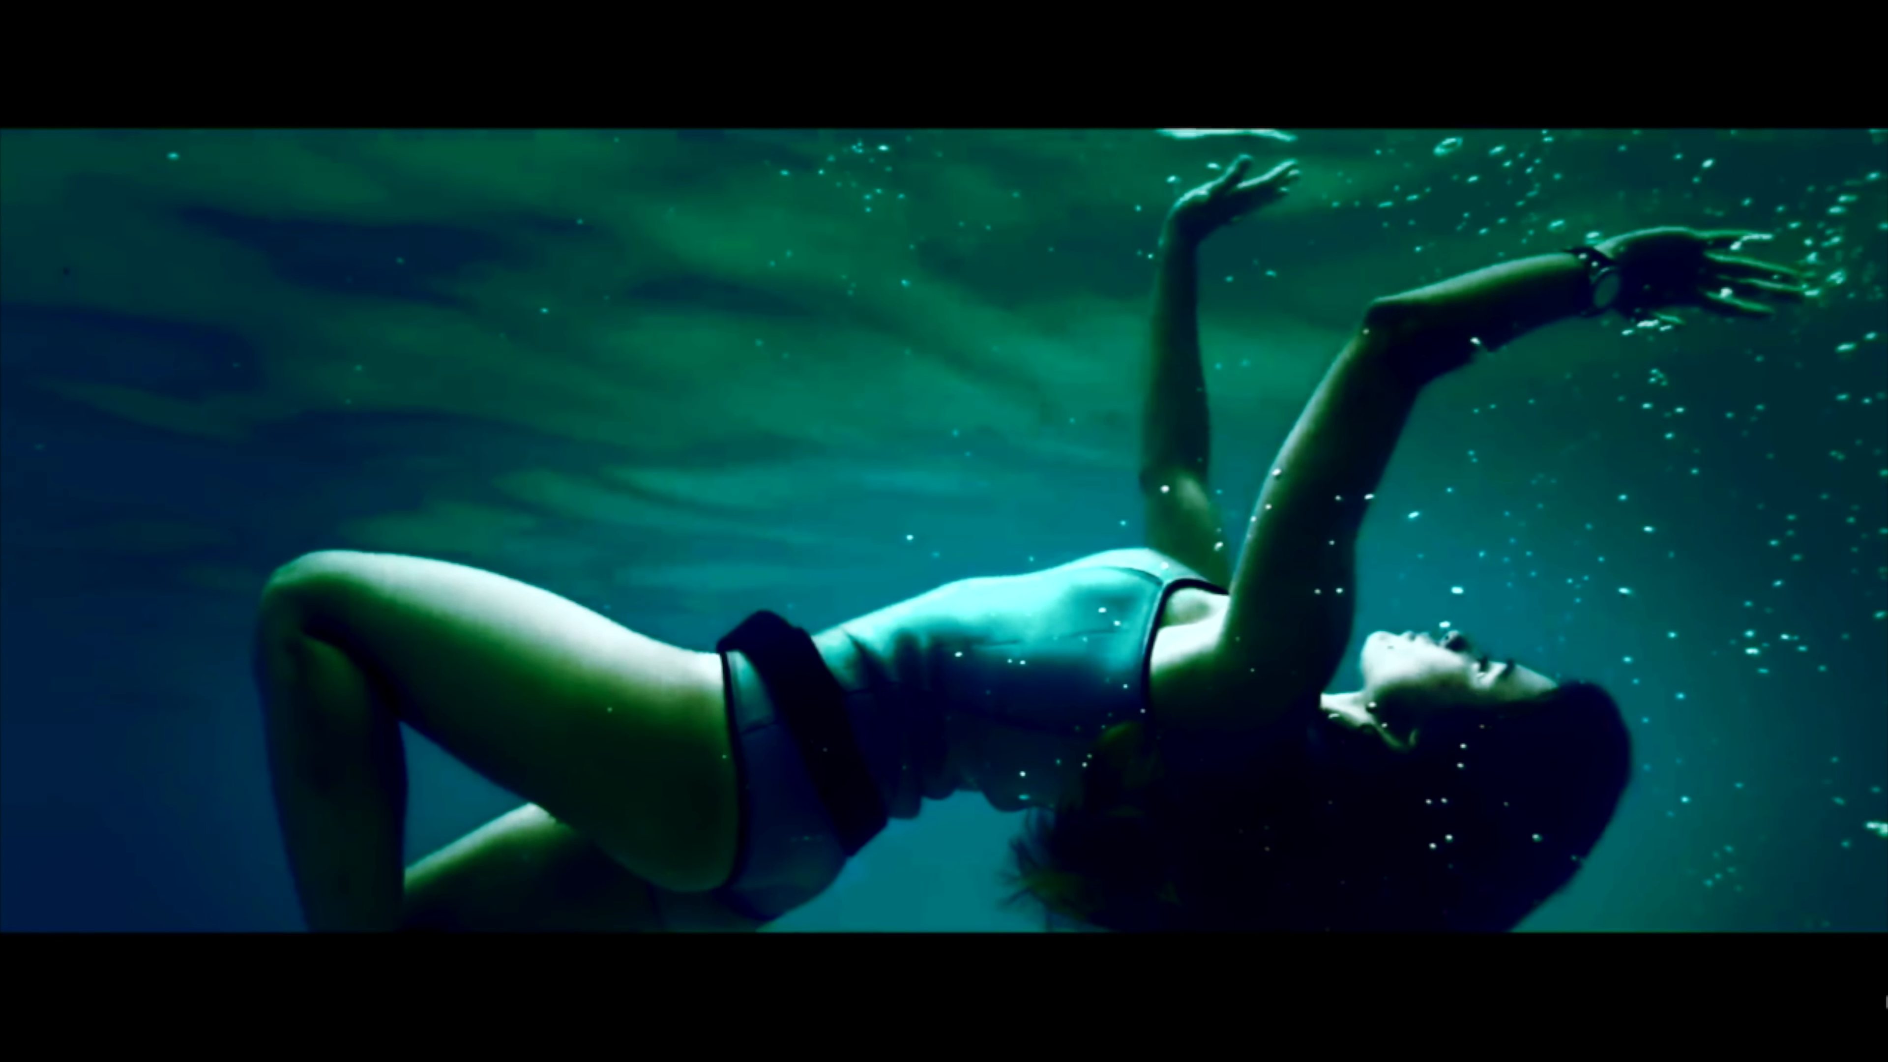